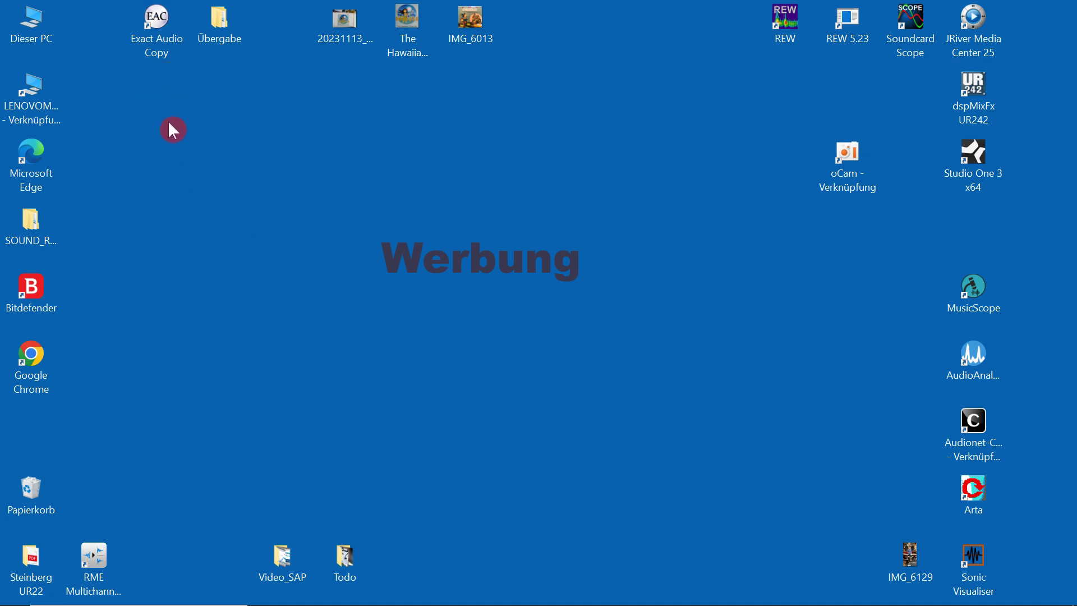
Open Exact Audio Copy from the desktop and maximize its window
{"action": "double_click", "coordinate": [155, 24]}
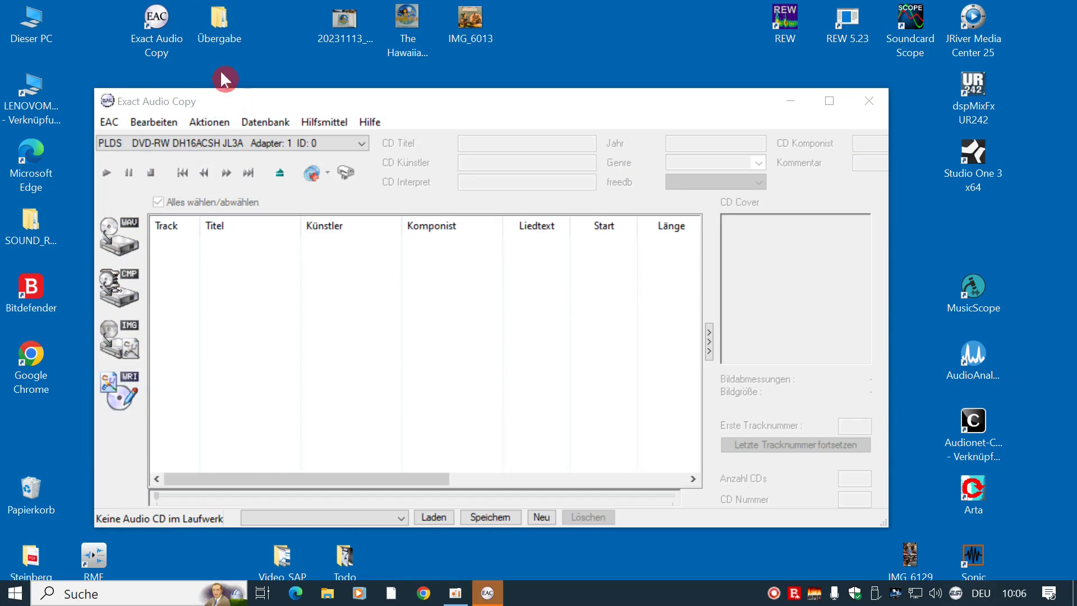
{"action": "left_click", "coordinate": [230, 37]}
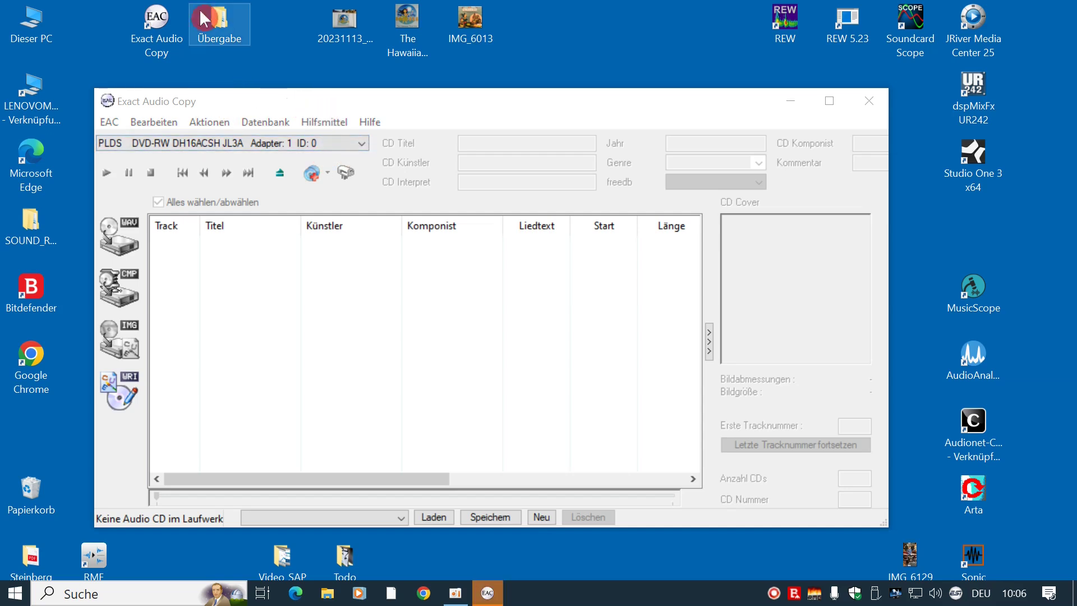
{"action": "left_click", "coordinate": [228, 41]}
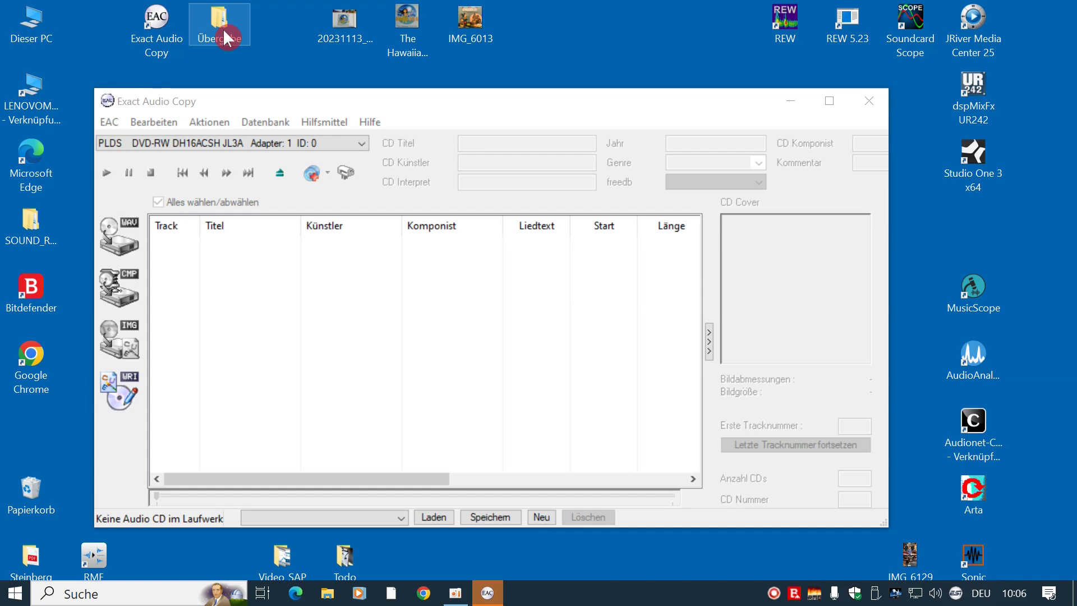
{"action": "left_click", "coordinate": [224, 62]}
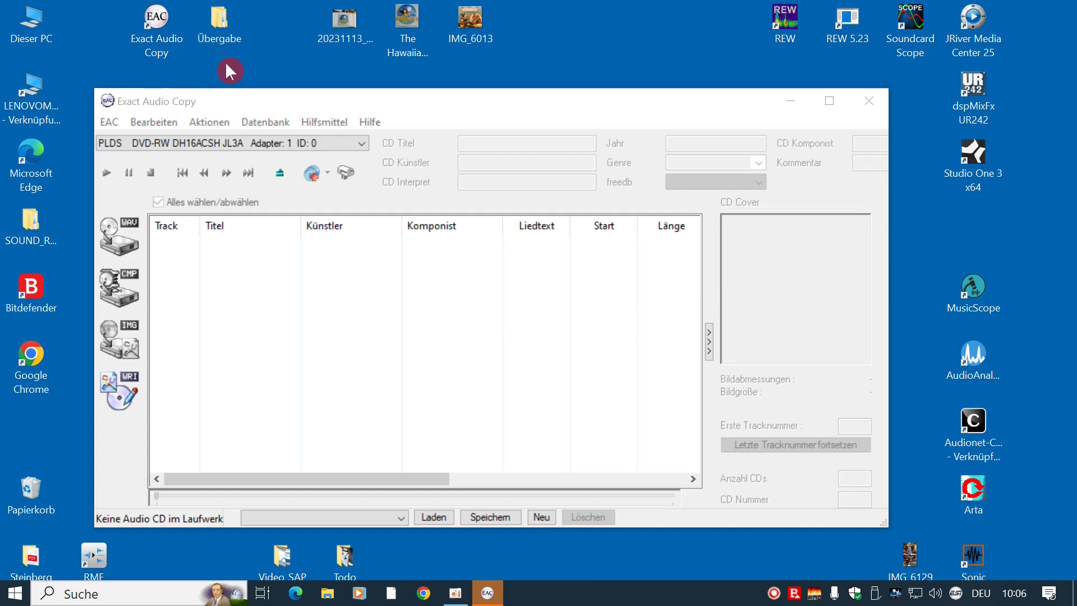
{"action": "left_click", "coordinate": [240, 101]}
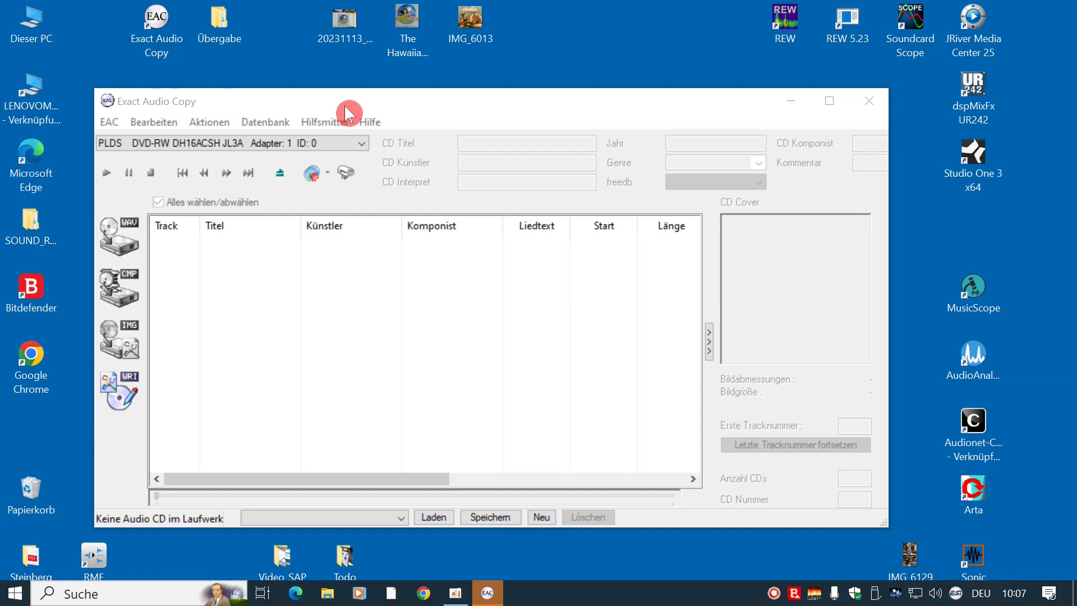
{"action": "left_click", "coordinate": [829, 102]}
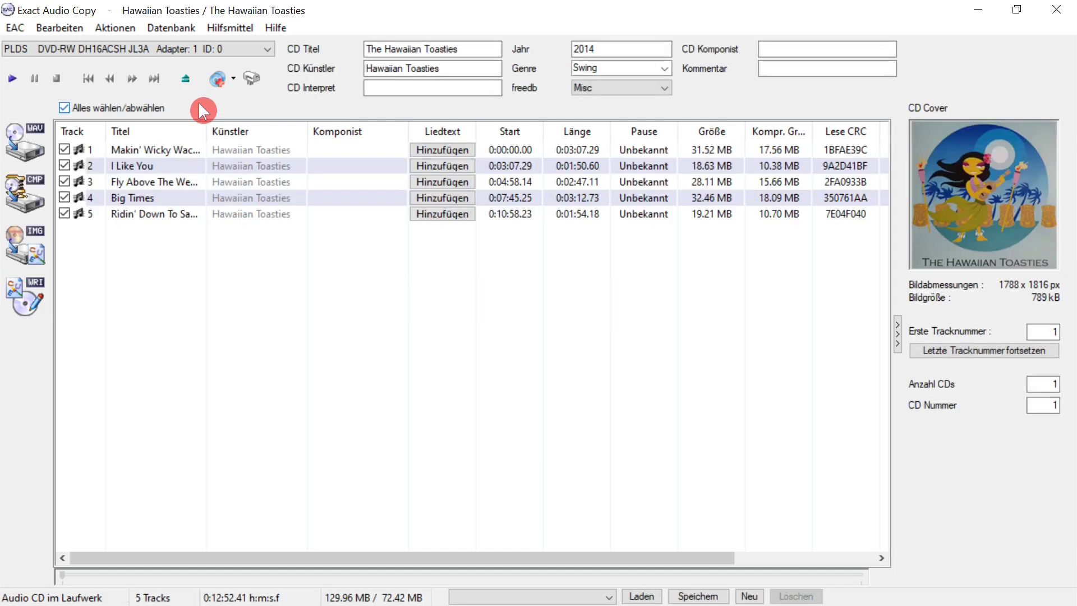
Delete the current cover image of the Hawaiian Toasties CD
{"action": "right_click", "coordinate": [952, 178]}
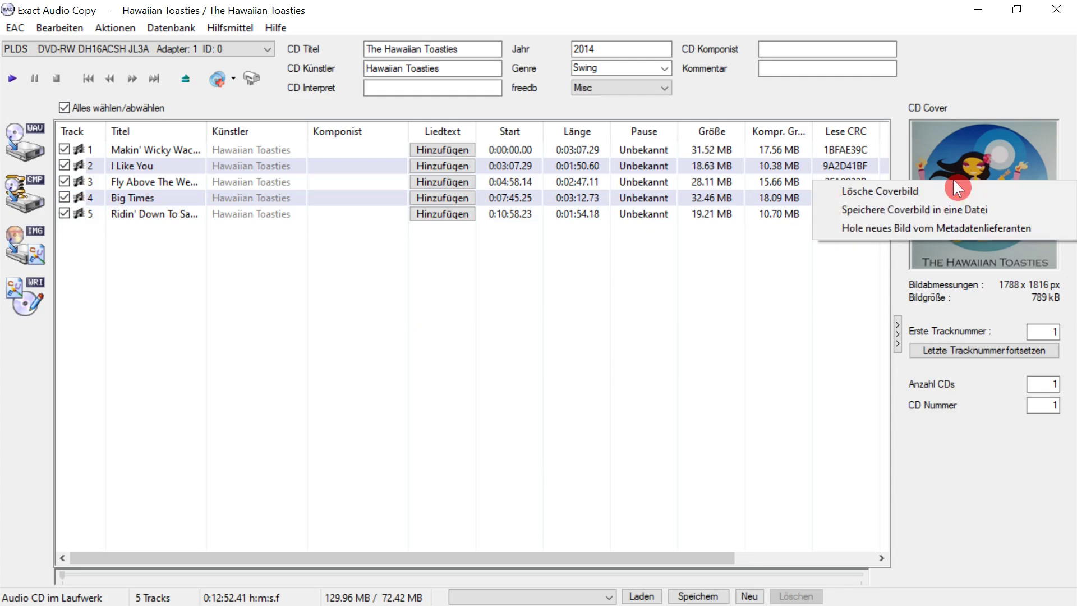
{"action": "left_click", "coordinate": [930, 187]}
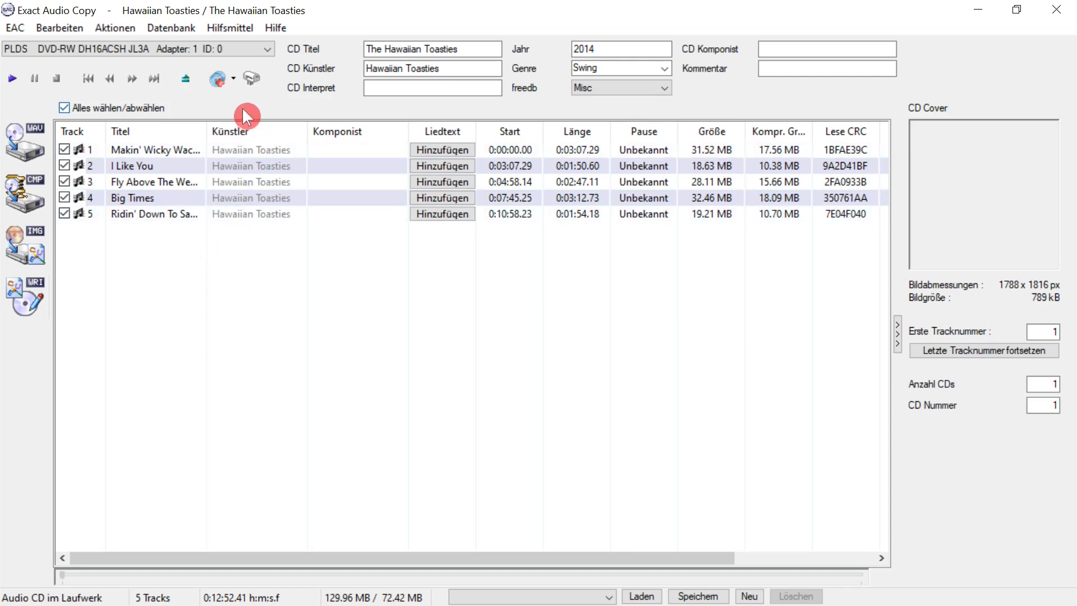
Retrieve the CD information from the selected metadata provider, overwriting the current data and accepting the 2014 Hawaiian Toasties entry
{"action": "left_click", "coordinate": [217, 80]}
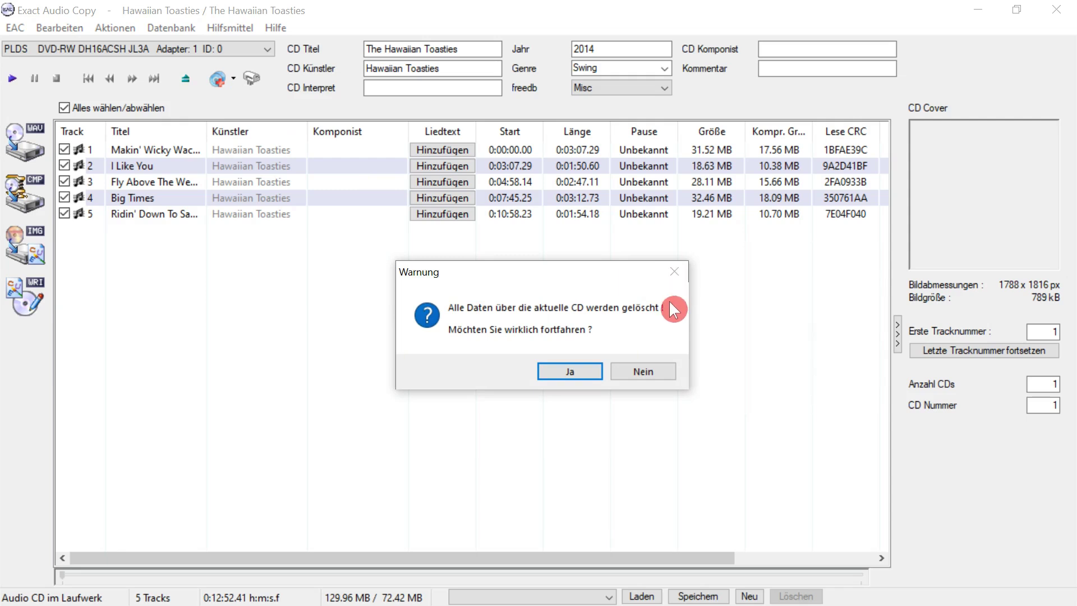
{"action": "left_click", "coordinate": [654, 370]}
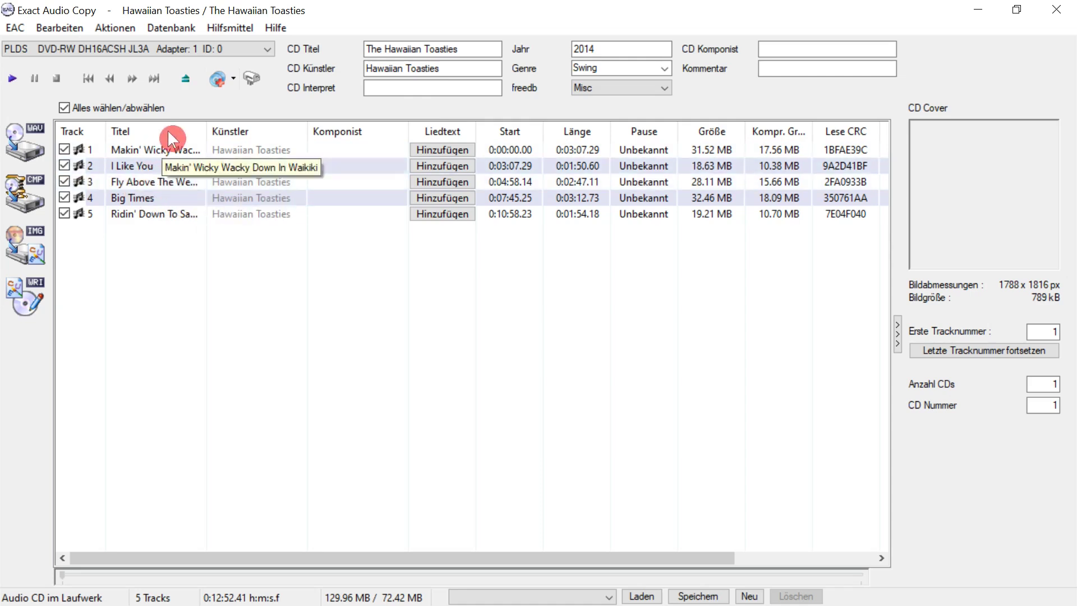
{"action": "left_click", "coordinate": [218, 83]}
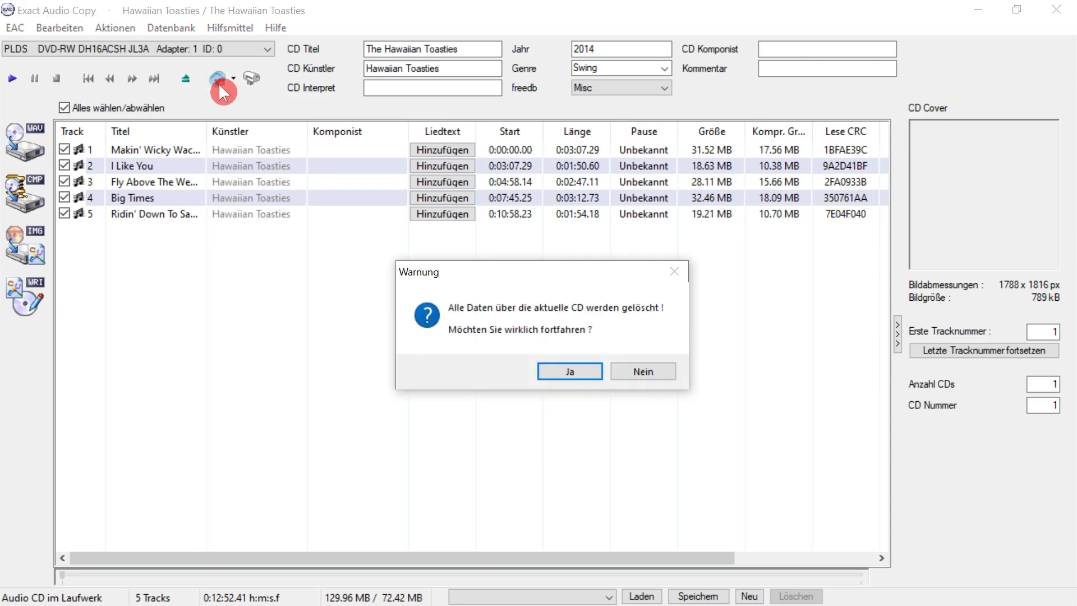
{"action": "left_click", "coordinate": [557, 369]}
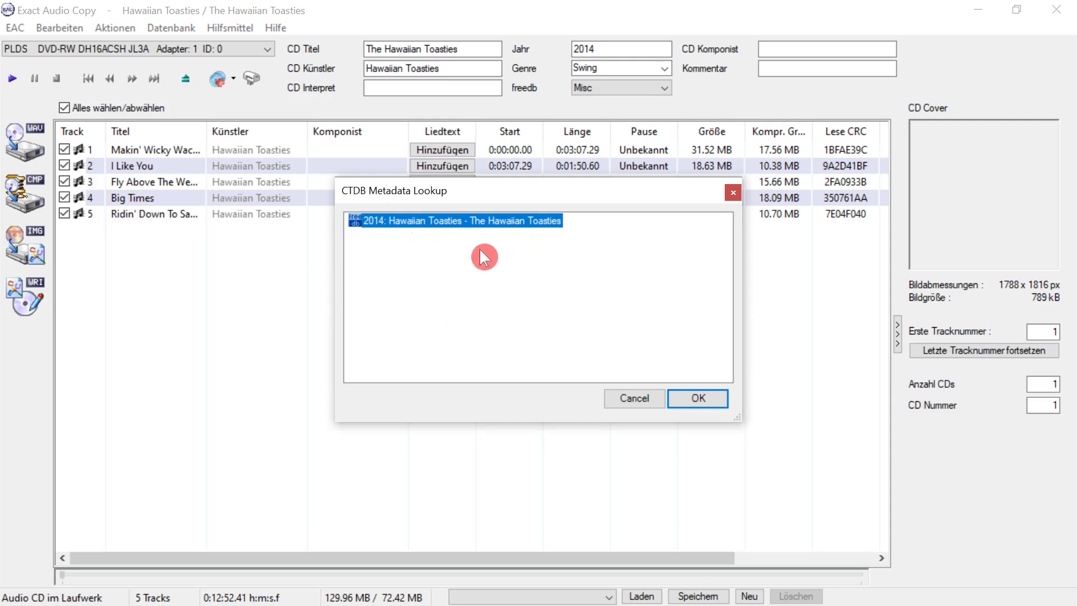
{"action": "left_click", "coordinate": [695, 399]}
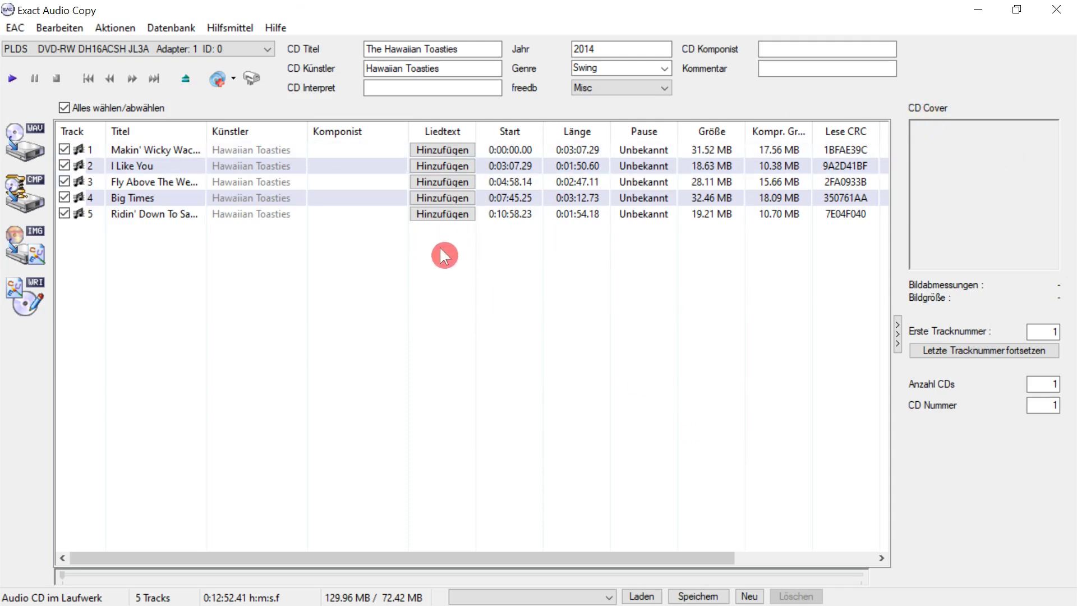
Review the available metadata providers and fetch the CD information again from the selected one, accepting the 2014 Hawaiian Toasties entry
{"action": "left_click", "coordinate": [236, 79]}
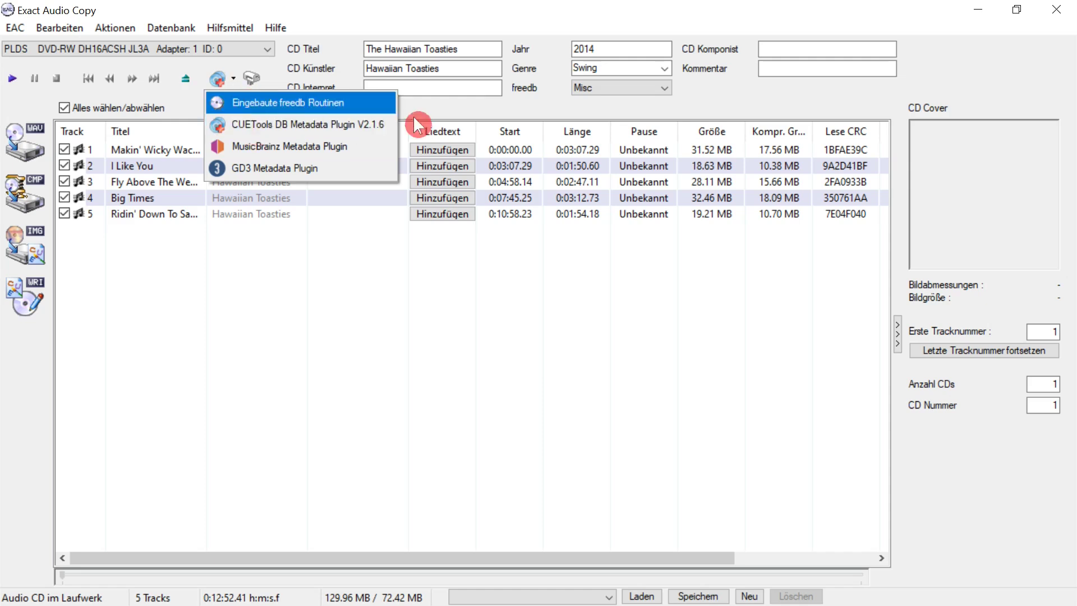
{"action": "left_click", "coordinate": [452, 110]}
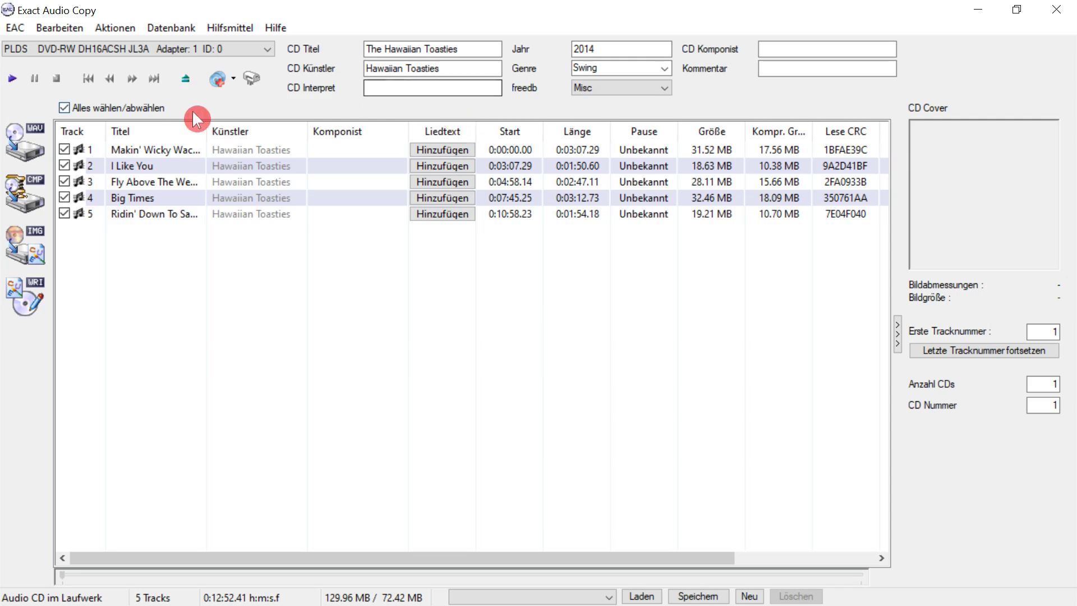
{"action": "left_click", "coordinate": [118, 28]}
{"action": "mouse_move", "coordinate": [157, 28]}
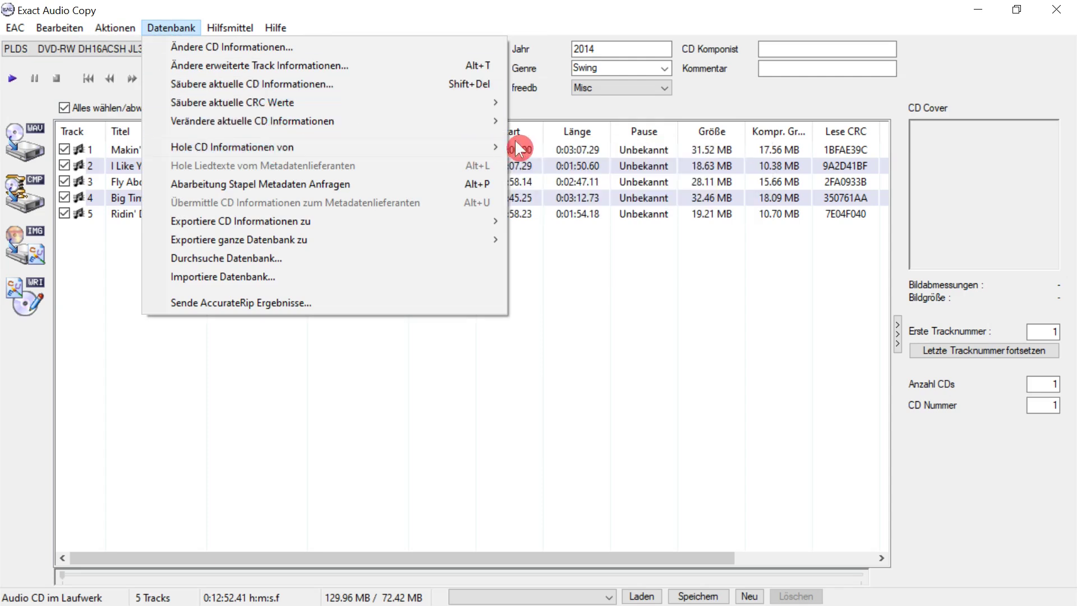
{"action": "mouse_move", "coordinate": [493, 147]}
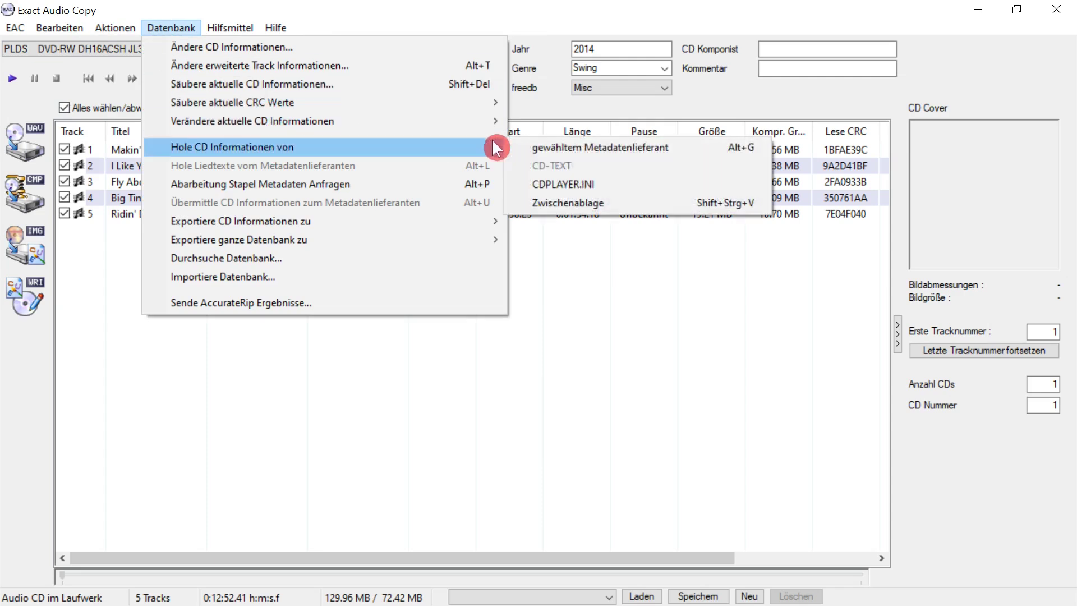
{"action": "left_click", "coordinate": [560, 146]}
{"action": "left_click", "coordinate": [566, 370]}
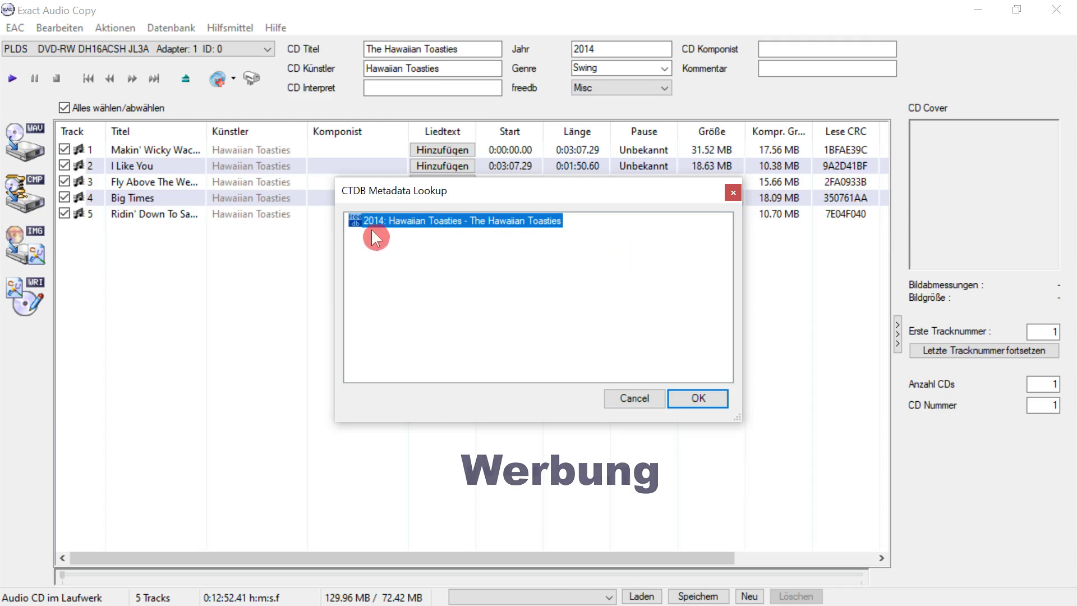
{"action": "left_click", "coordinate": [690, 398]}
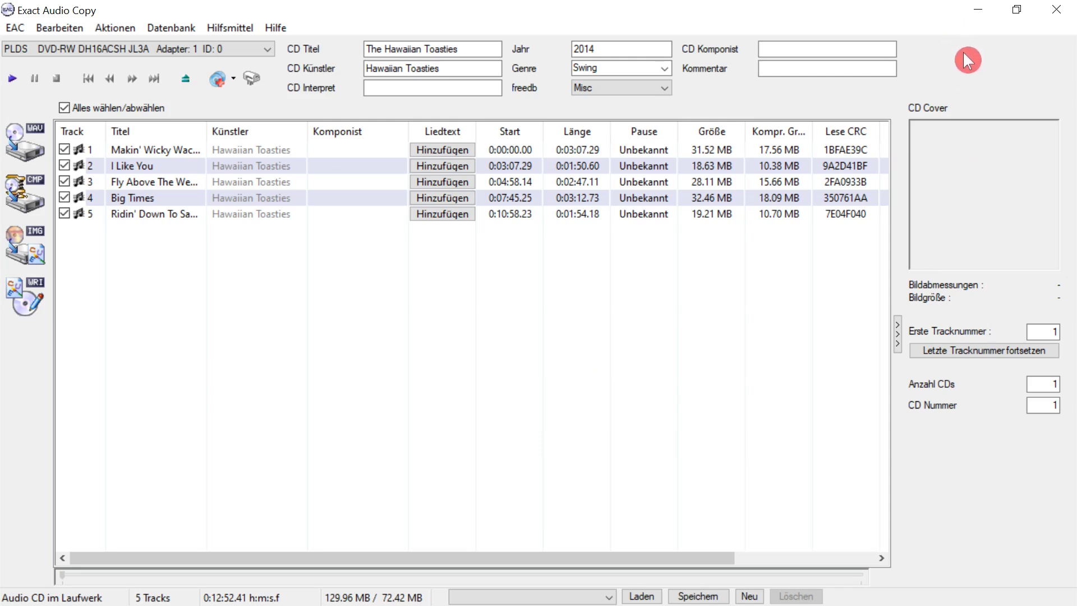
Restore the window to its smaller size and view the uncropped cover photo 20231113_114016.jpg from the desktop
{"action": "left_click", "coordinate": [1017, 11]}
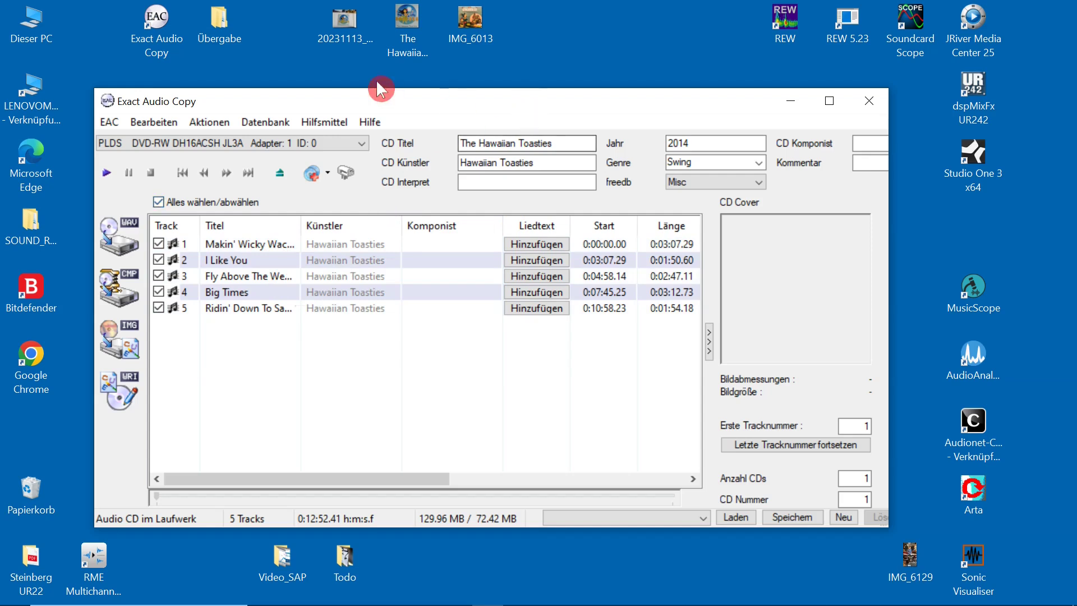
{"action": "left_click", "coordinate": [335, 26]}
{"action": "double_click", "coordinate": [335, 26]}
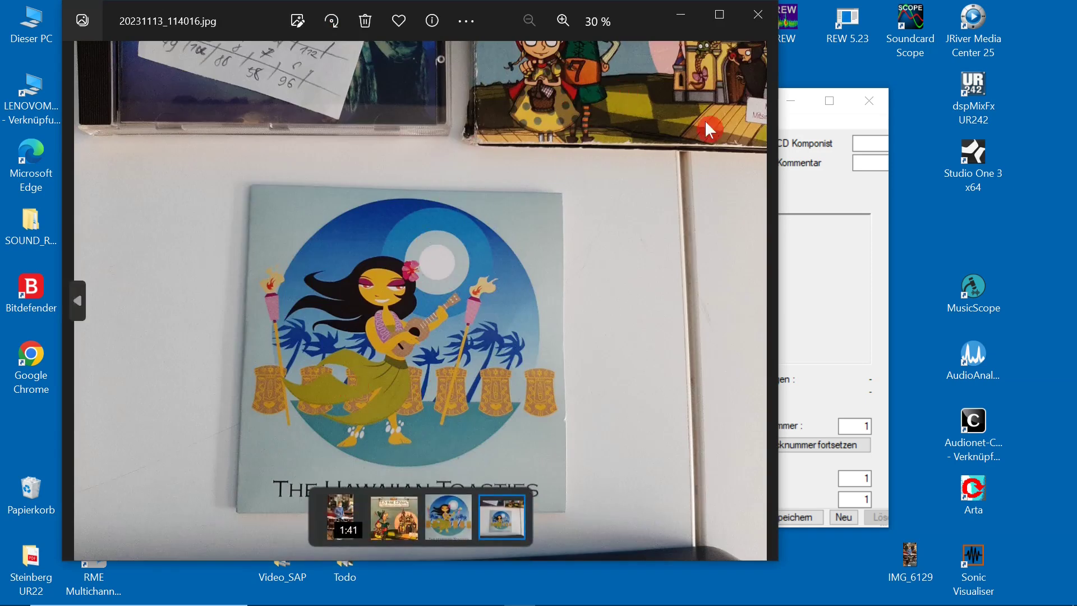
{"action": "left_click", "coordinate": [750, 16]}
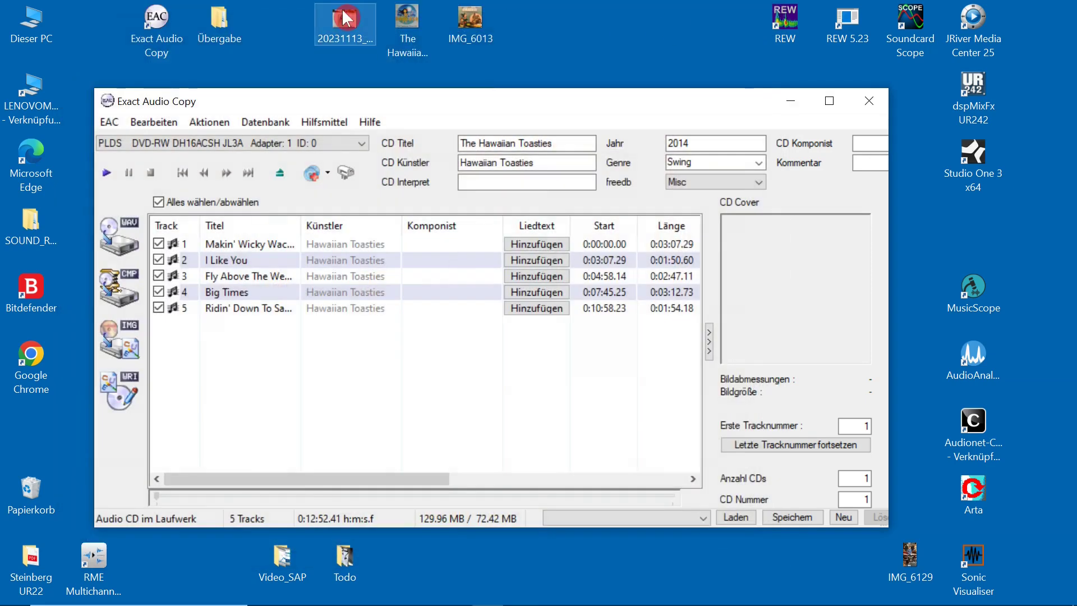
Preview the cropped Hawaiian Toasties image from the desktop and assign it as the CD cover
{"action": "double_click", "coordinate": [409, 22]}
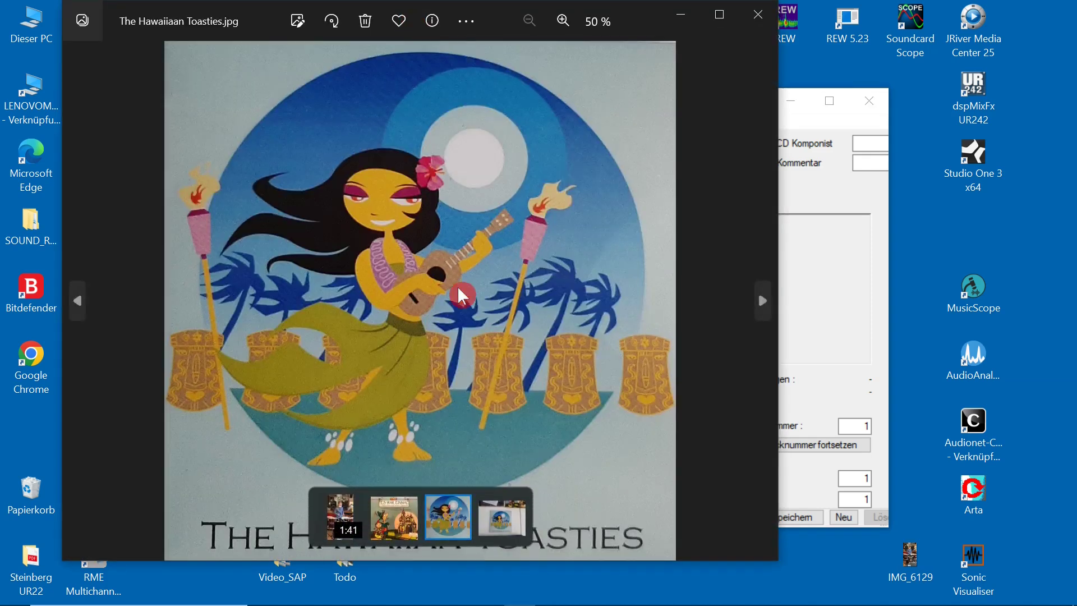
{"action": "left_click", "coordinate": [772, 27]}
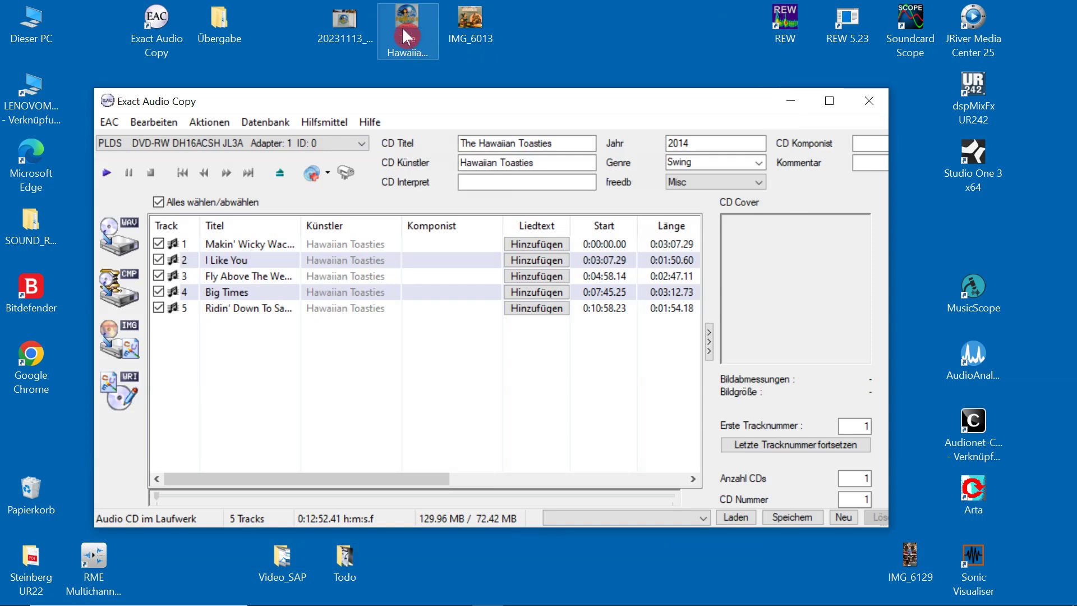
{"action": "left_click_drag", "start_coordinate": [404, 37], "coordinate": [765, 278]}
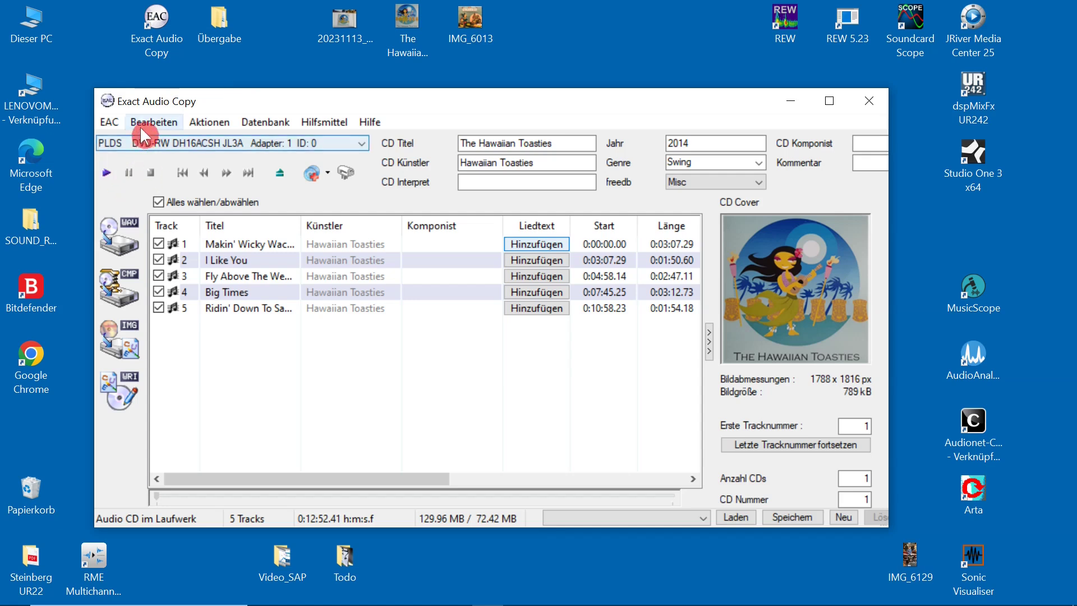
Try setting the desktop folder Übergabe as the default extraction folder, and close the EAC settings without applying it
{"action": "left_click", "coordinate": [114, 119]}
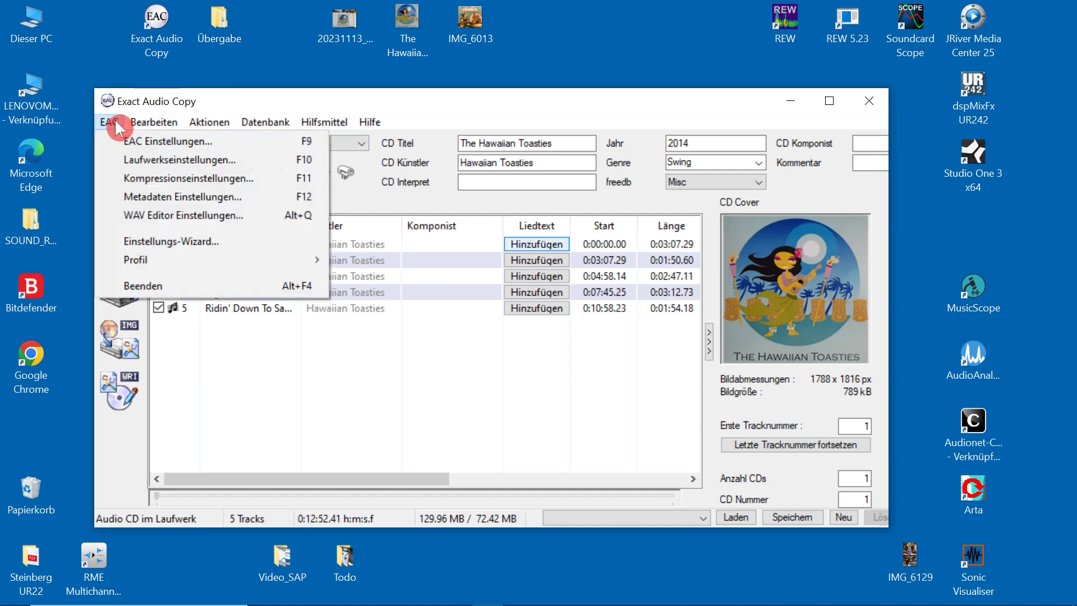
{"action": "left_click", "coordinate": [167, 148]}
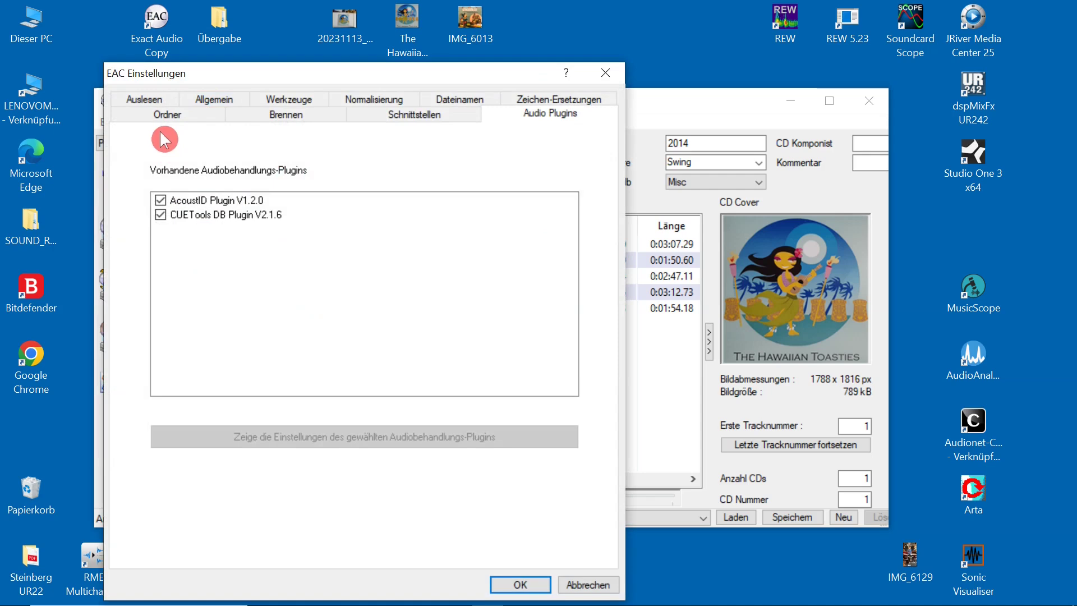
{"action": "left_click", "coordinate": [169, 117]}
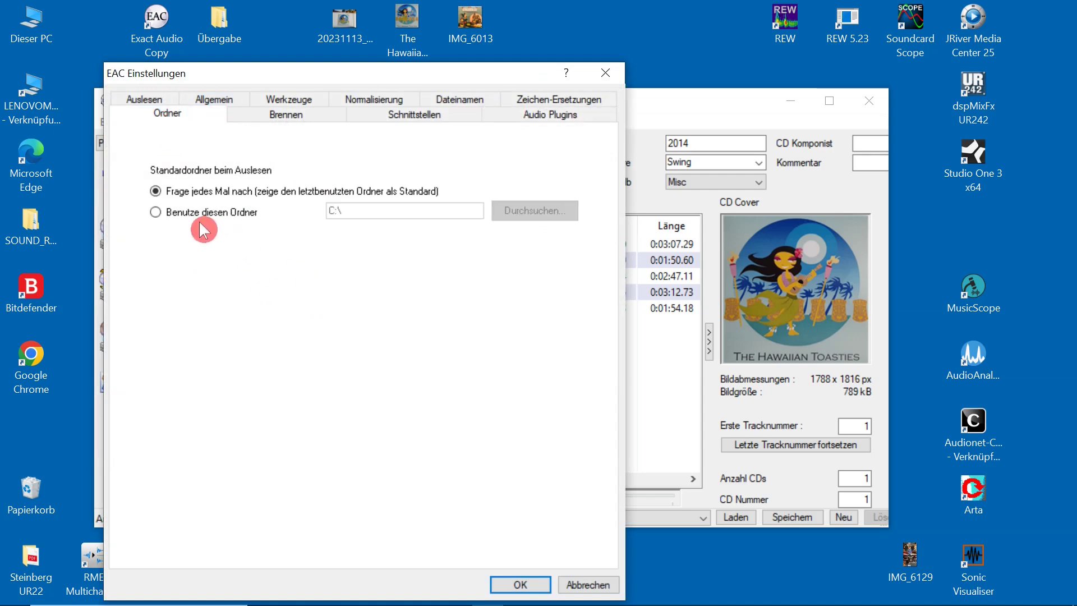
{"action": "left_click", "coordinate": [162, 213]}
{"action": "left_click", "coordinate": [528, 211]}
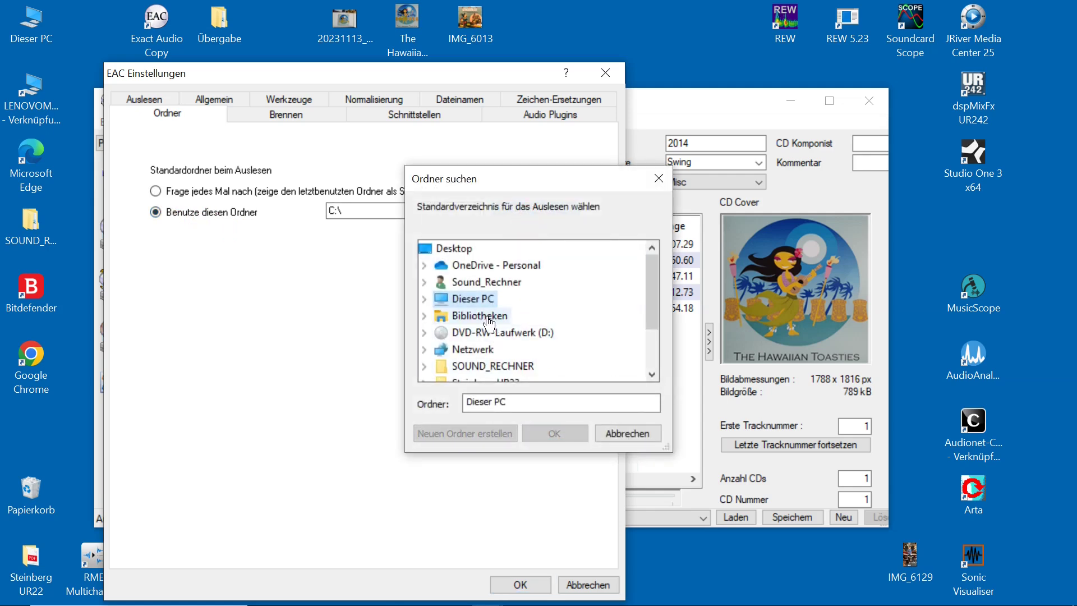
{"action": "left_click_drag", "start_coordinate": [651, 301], "coordinate": [649, 335]}
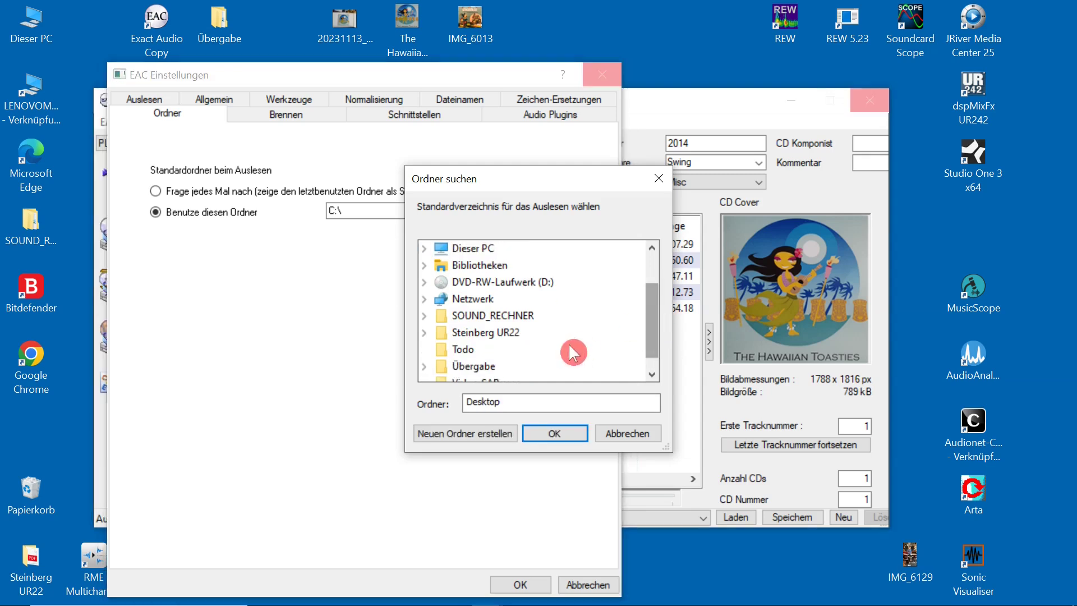
{"action": "left_click", "coordinate": [474, 366]}
{"action": "left_click", "coordinate": [552, 437]}
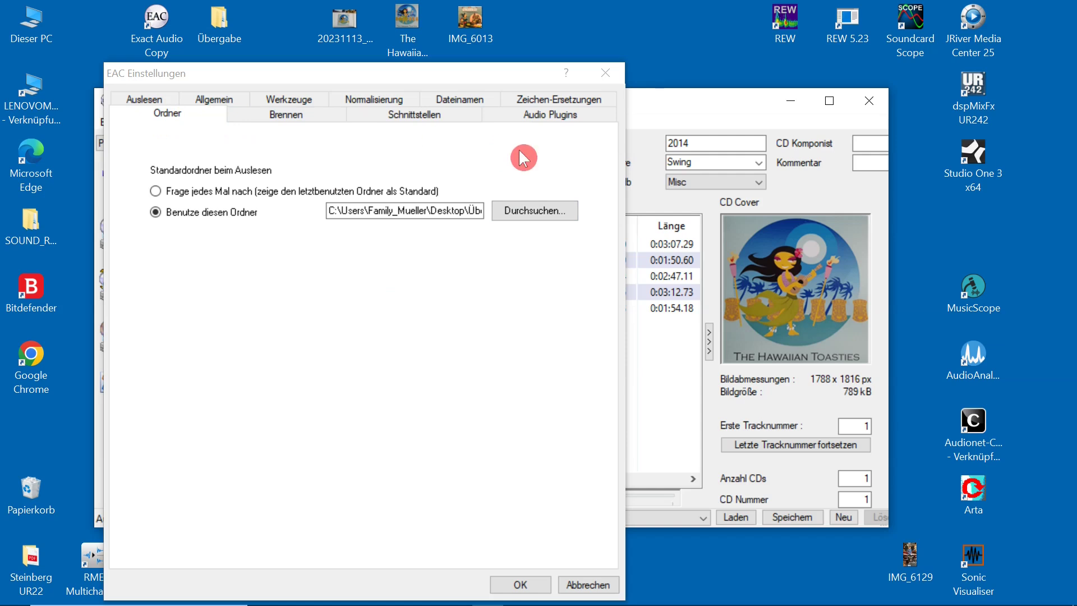
{"action": "left_click", "coordinate": [604, 73]}
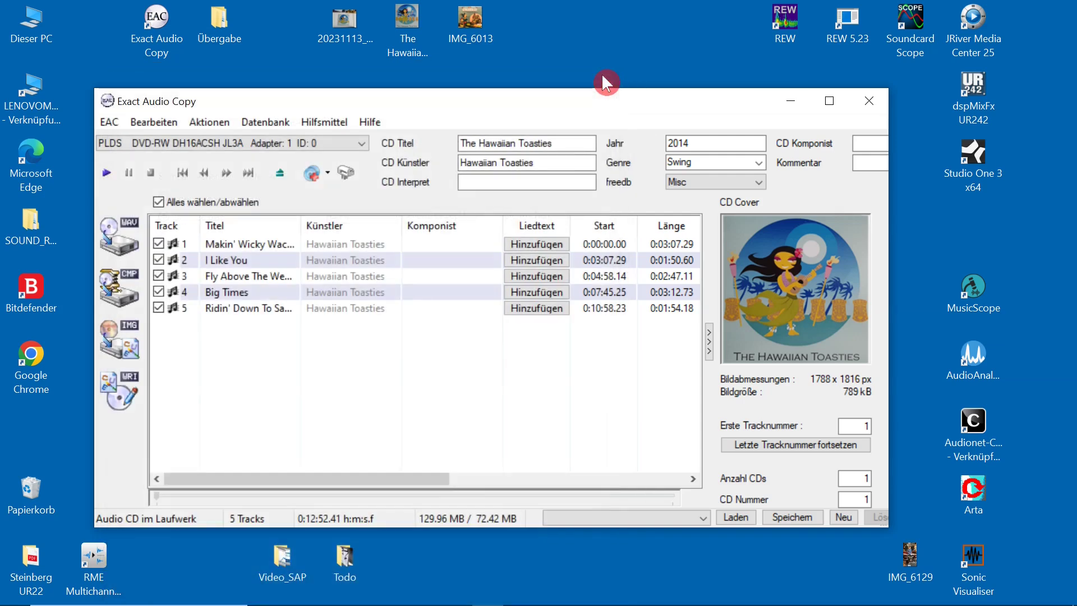
Reload the CD information from the selected metadata provider, accepting the 2014 Hawaiian Toasties entry, and reassign the Hawaiian Toasties desktop image as the cover
{"action": "left_click", "coordinate": [259, 120]}
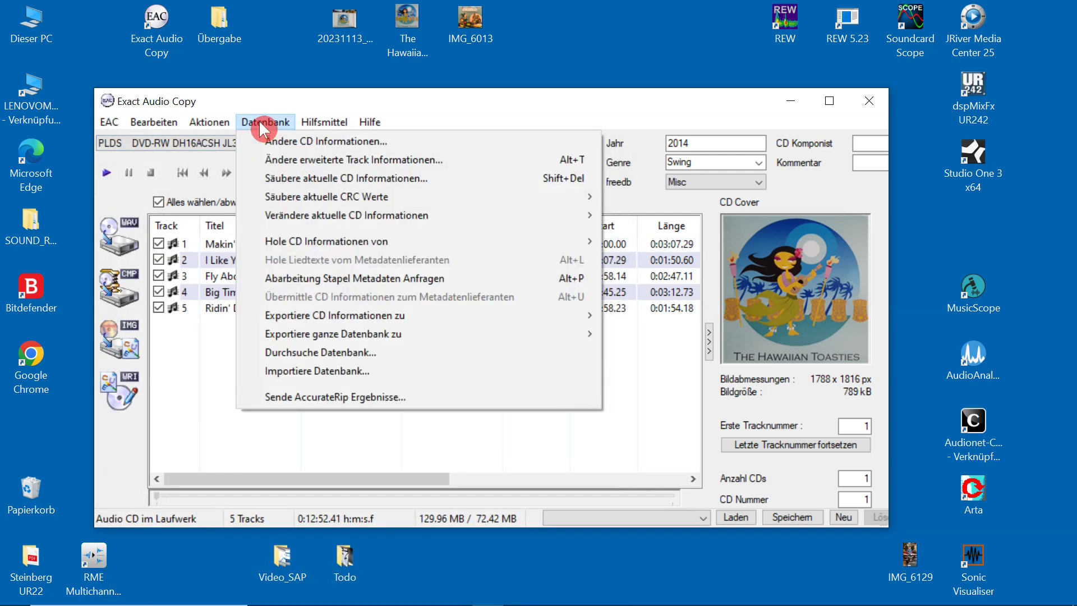
{"action": "mouse_move", "coordinate": [344, 235]}
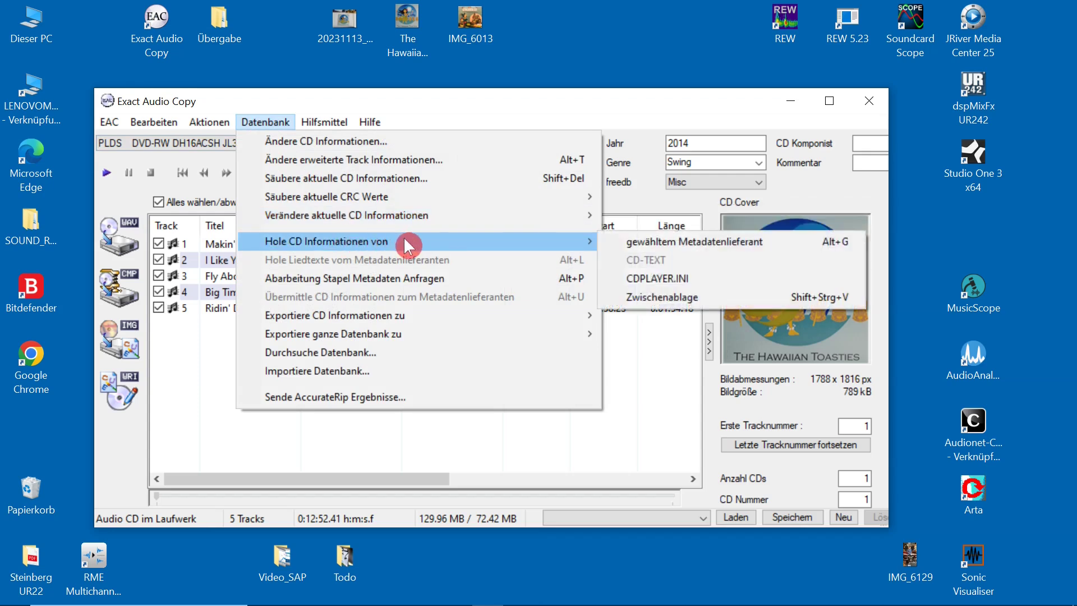
{"action": "mouse_move", "coordinate": [593, 245]}
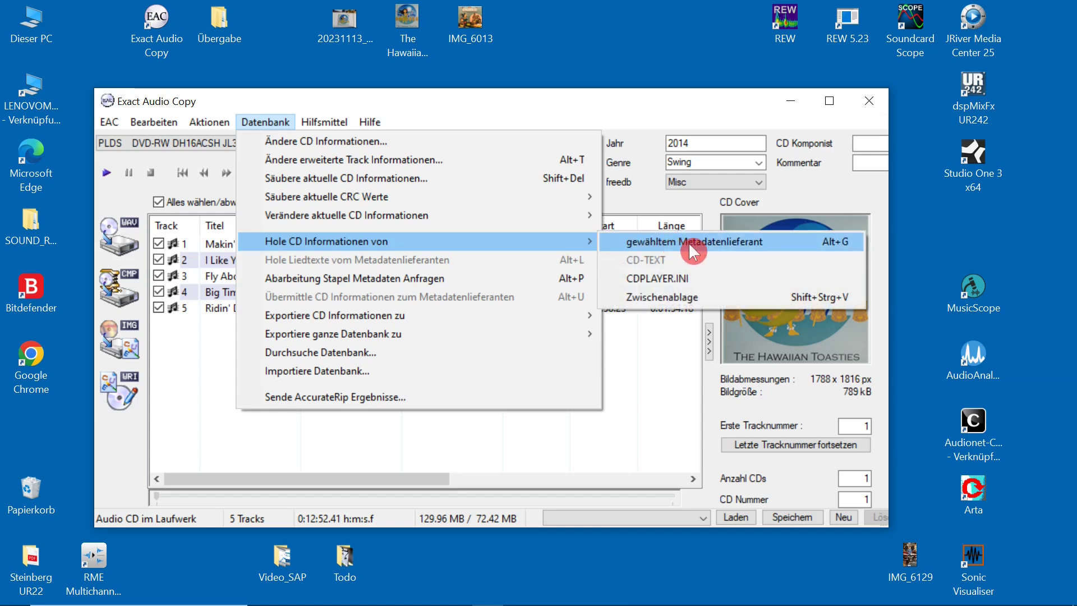
{"action": "left_click", "coordinate": [820, 245]}
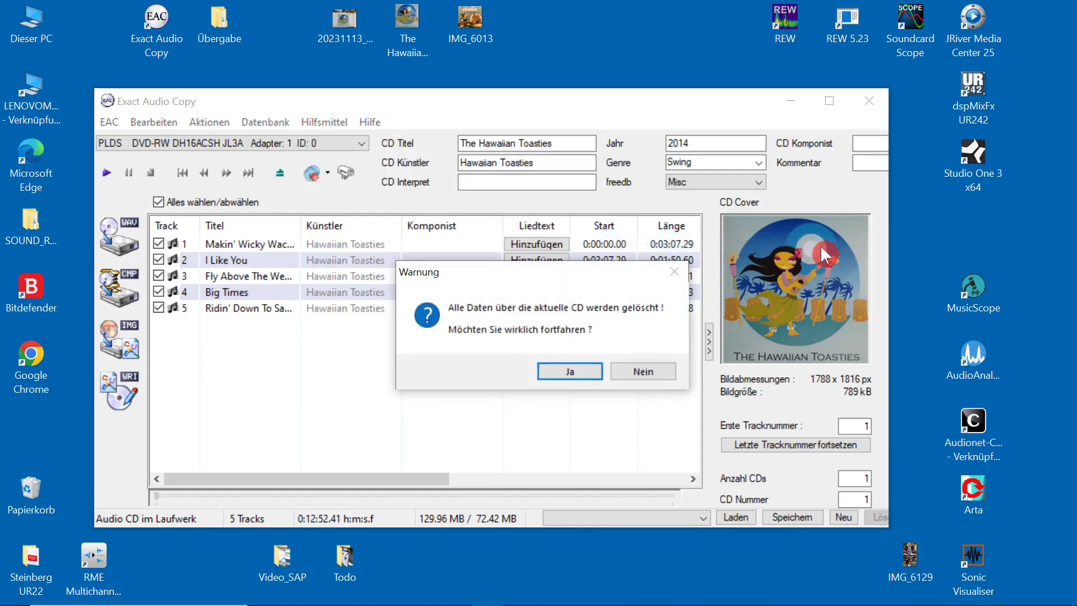
{"action": "left_click", "coordinate": [570, 371]}
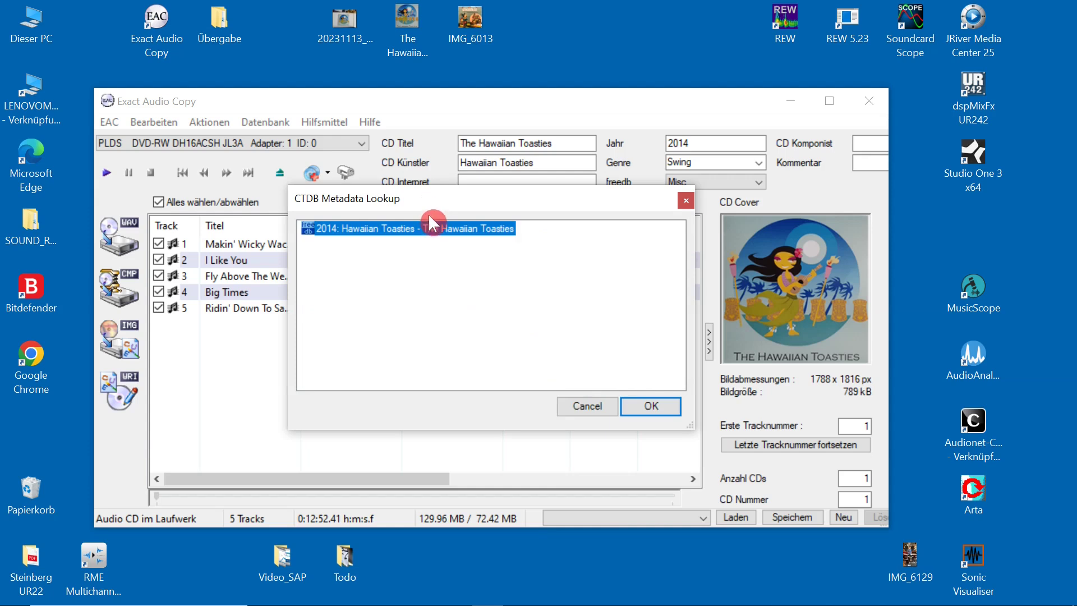
{"action": "left_click", "coordinate": [645, 409]}
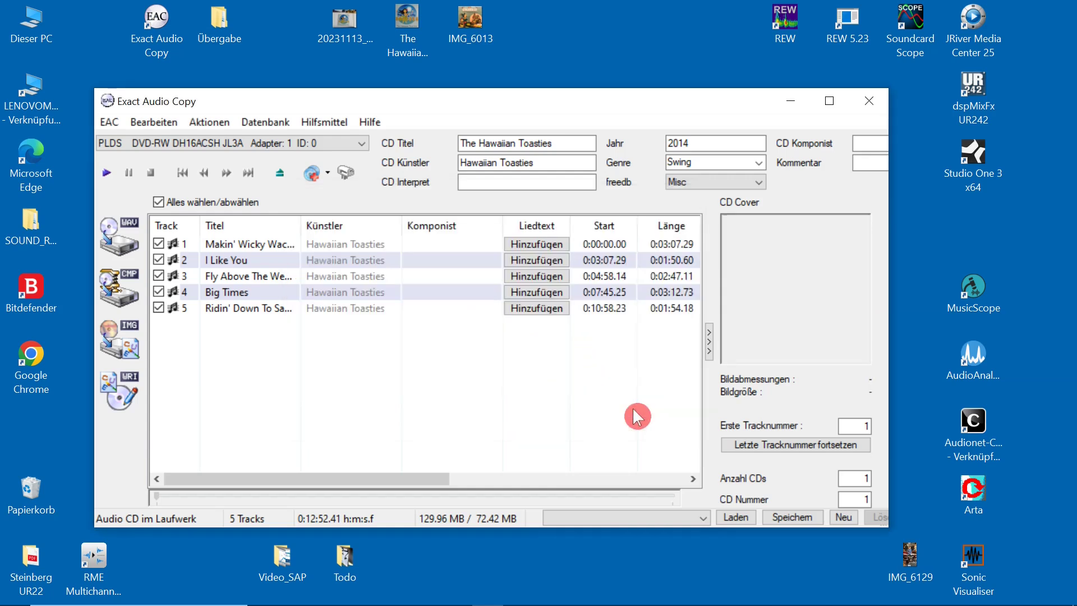
{"action": "left_click", "coordinate": [397, 26]}
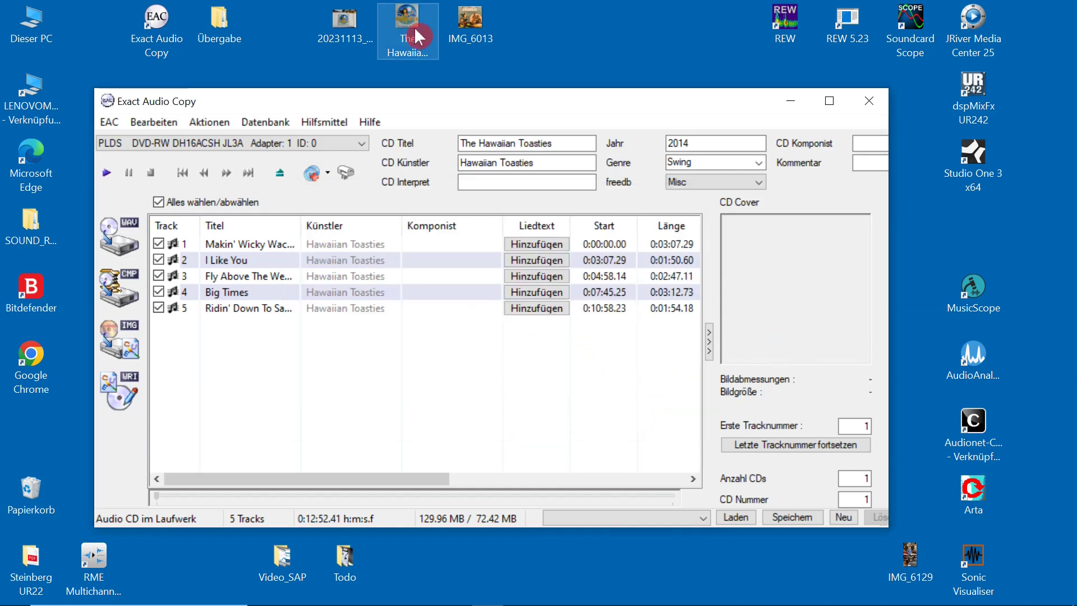
{"action": "left_click_drag", "start_coordinate": [412, 15], "coordinate": [790, 266]}
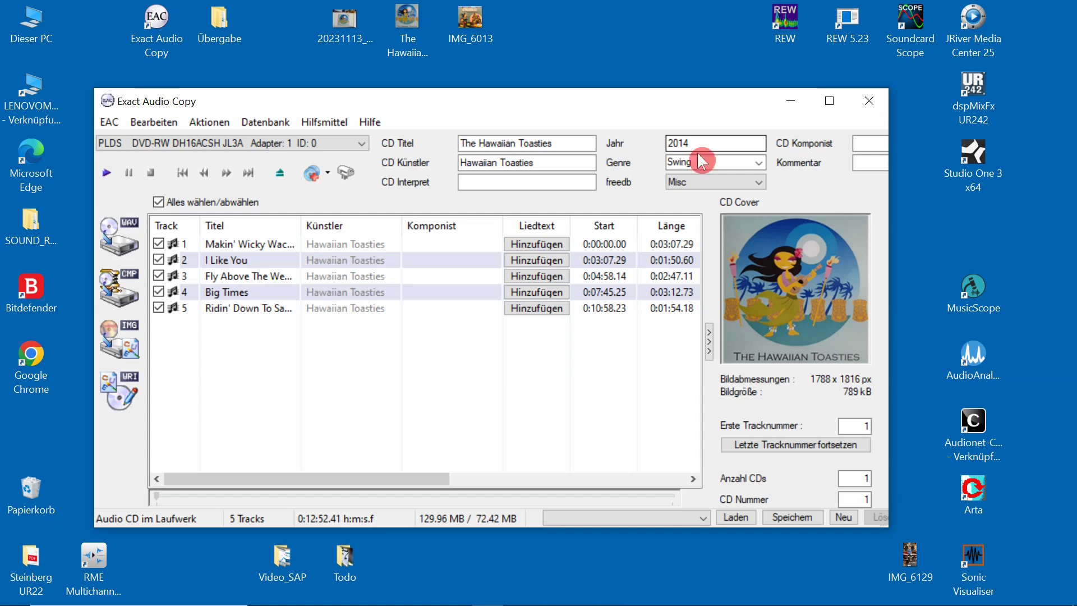
Set both the CD's genre and its freedb category to Folk
{"action": "left_click", "coordinate": [758, 163]}
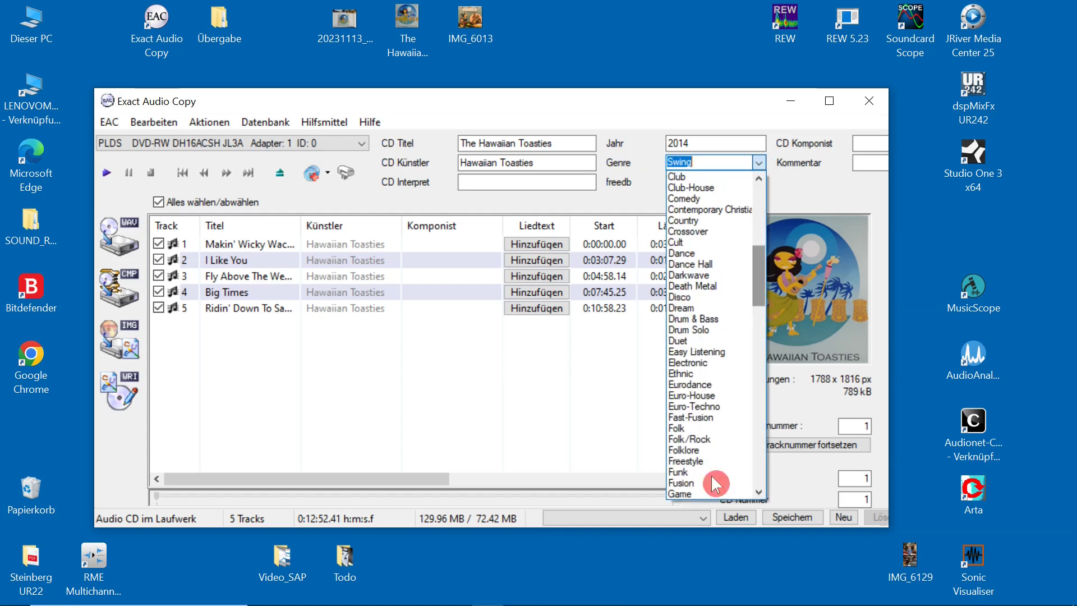
{"action": "left_click", "coordinate": [679, 430]}
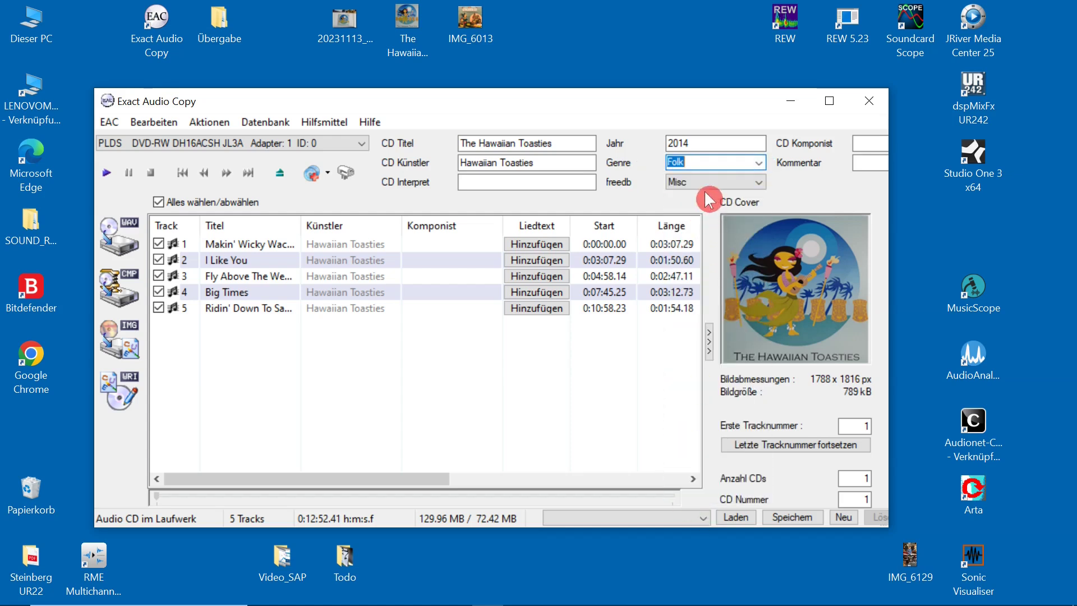
{"action": "left_click", "coordinate": [761, 182]}
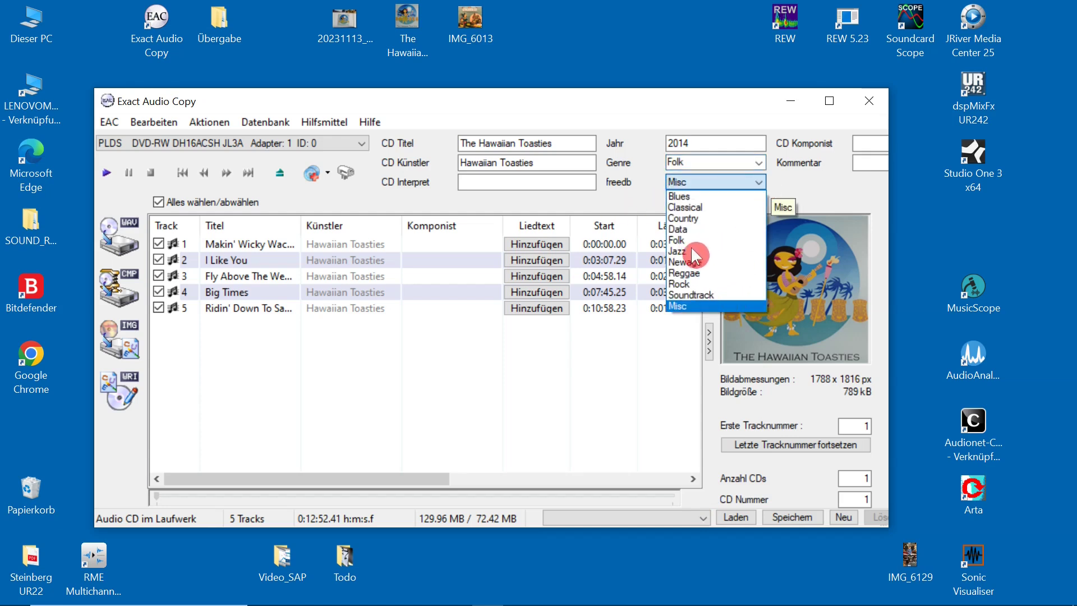
{"action": "left_click", "coordinate": [682, 240]}
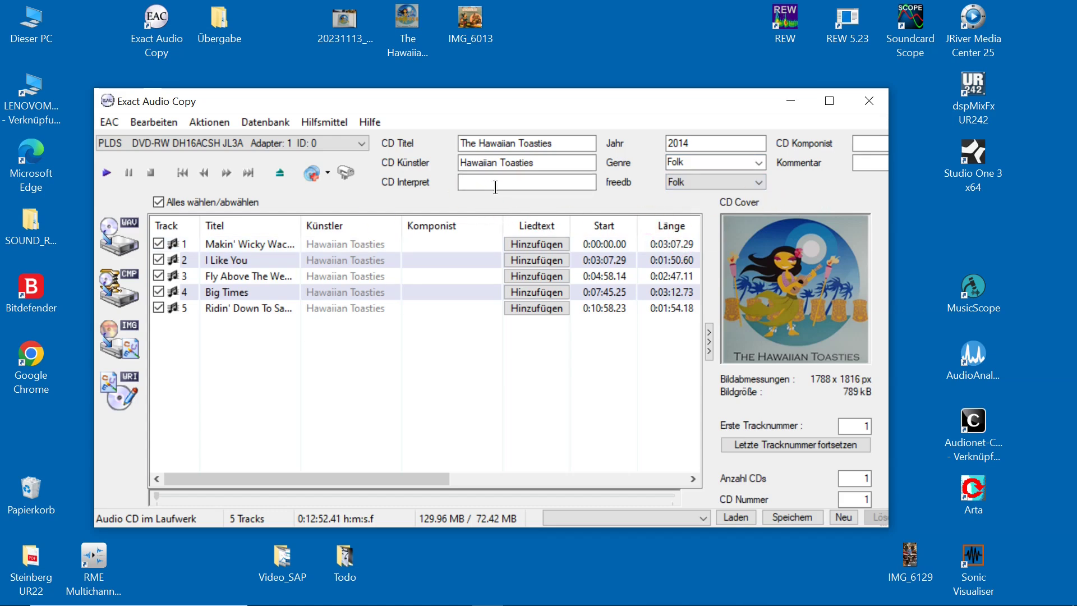
Try appending a name to the title of track 2, and remove the added text again
{"action": "left_click", "coordinate": [505, 147]}
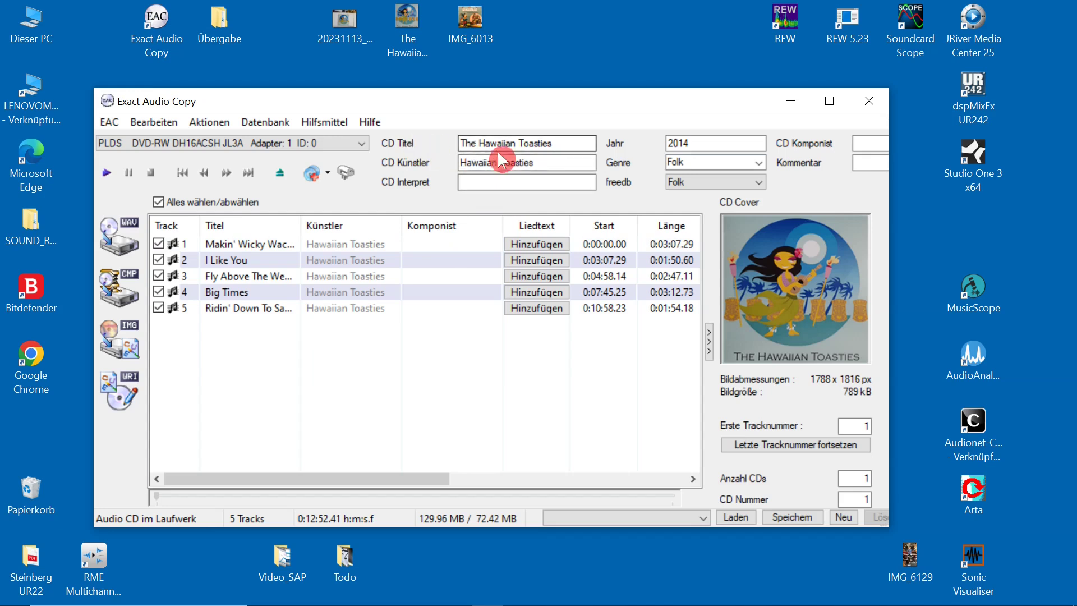
{"action": "left_click", "coordinate": [557, 145]}
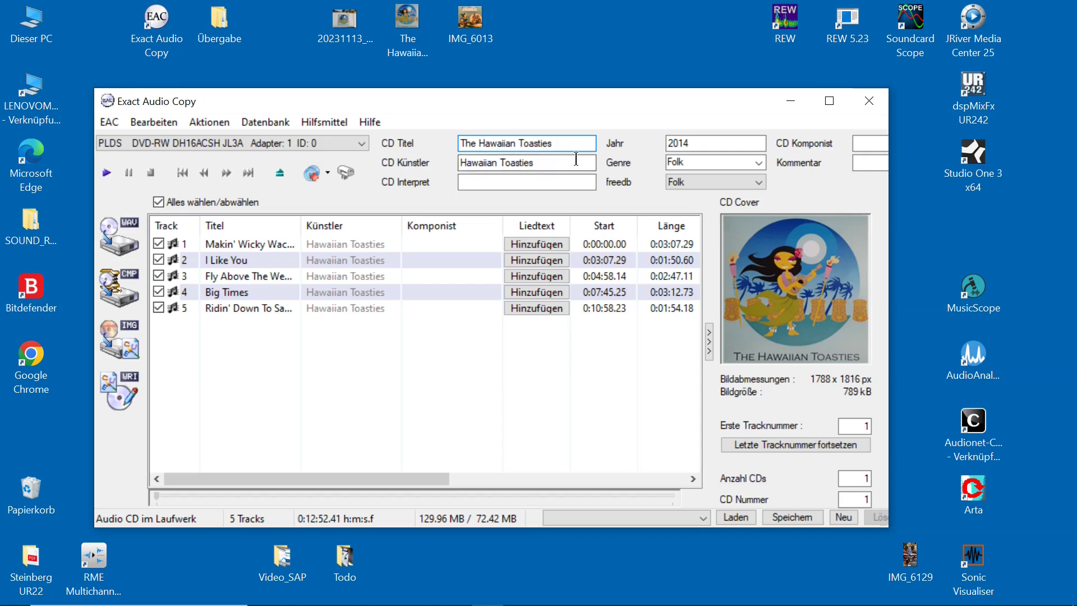
{"action": "left_click", "coordinate": [253, 261]}
{"action": "left_click", "coordinate": [252, 262]}
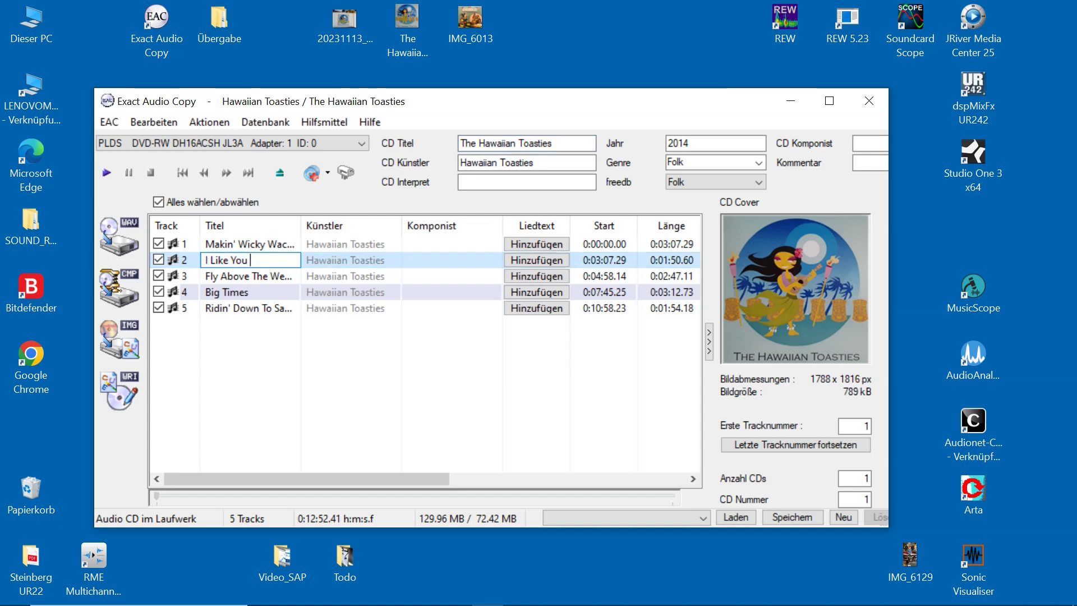
{"action": "type", "text": "Andre"}
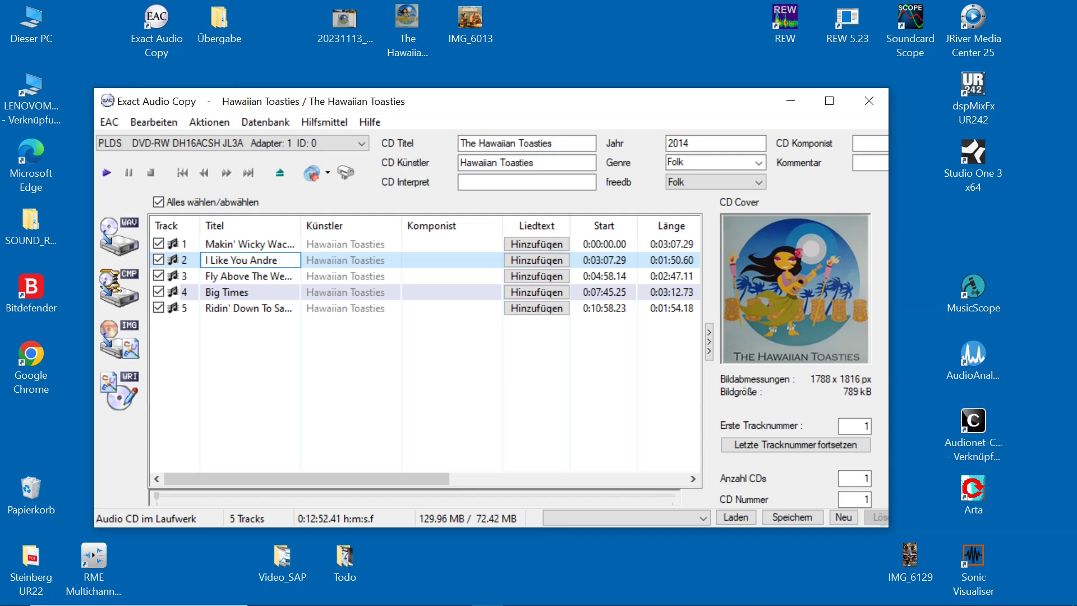
{"action": "key", "text": "BackSpace"}
{"action": "key", "text": "BackSpace"}
{"action": "key", "text": "BackSpace"}
{"action": "key", "text": "BackSpace"}
{"action": "key", "text": "BackSpace"}
{"action": "type", "text": "Mei"}
{"action": "type", "text": "ke"}
{"action": "key", "text": "BackSpace"}
{"action": "key", "text": "BackSpace"}
{"action": "key", "text": "BackSpace"}
{"action": "key", "text": "BackSpace"}
{"action": "type", "text": "ak"}
{"action": "key", "text": "BackSpace"}
{"action": "key", "text": "BackSpace"}
{"action": "key", "text": "BackSpace"}
Try entering a composer beginning with A for track 2, and clear the entry again
{"action": "left_click", "coordinate": [356, 259]}
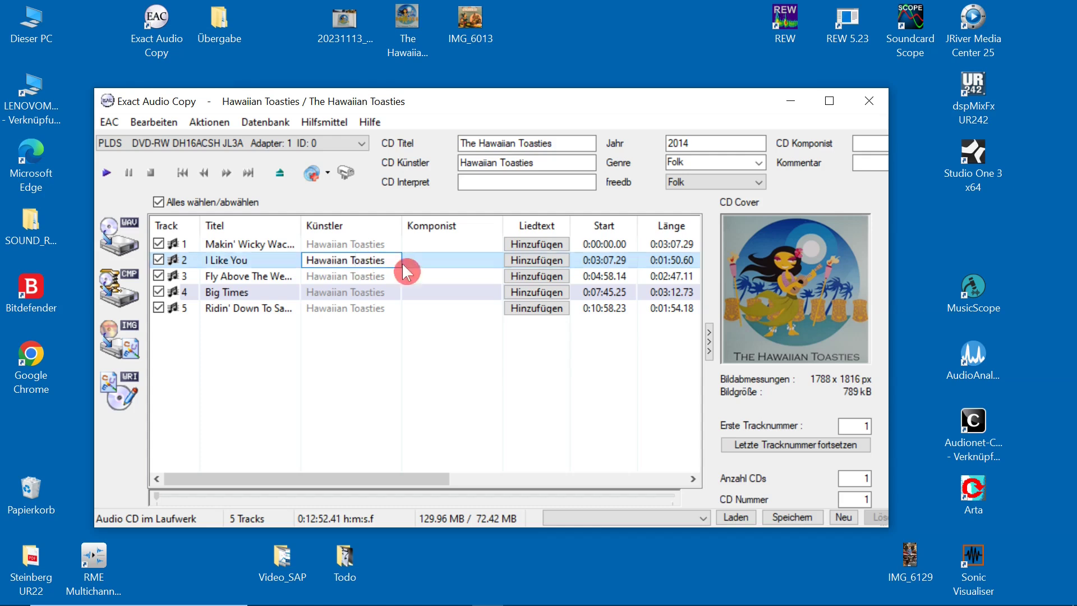
{"action": "left_click", "coordinate": [470, 263]}
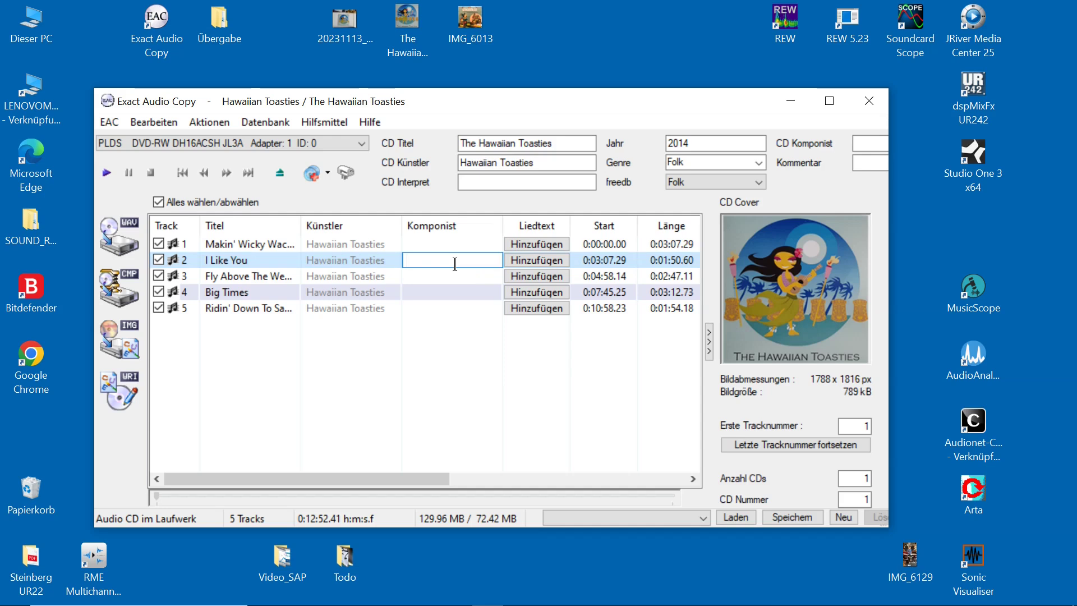
{"action": "type", "text": "A"}
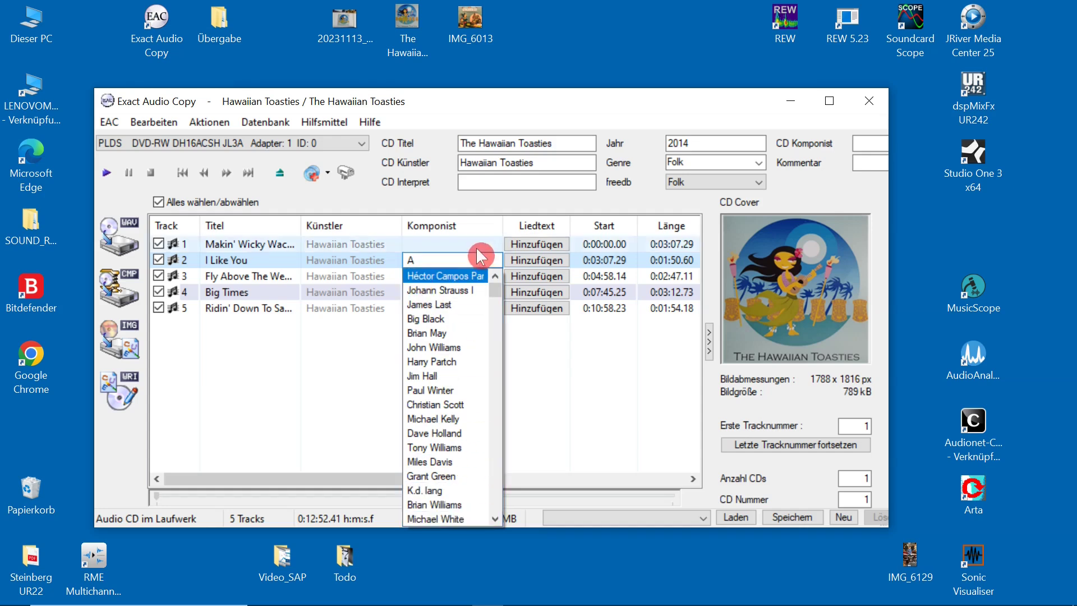
{"action": "key", "text": "BackSpace"}
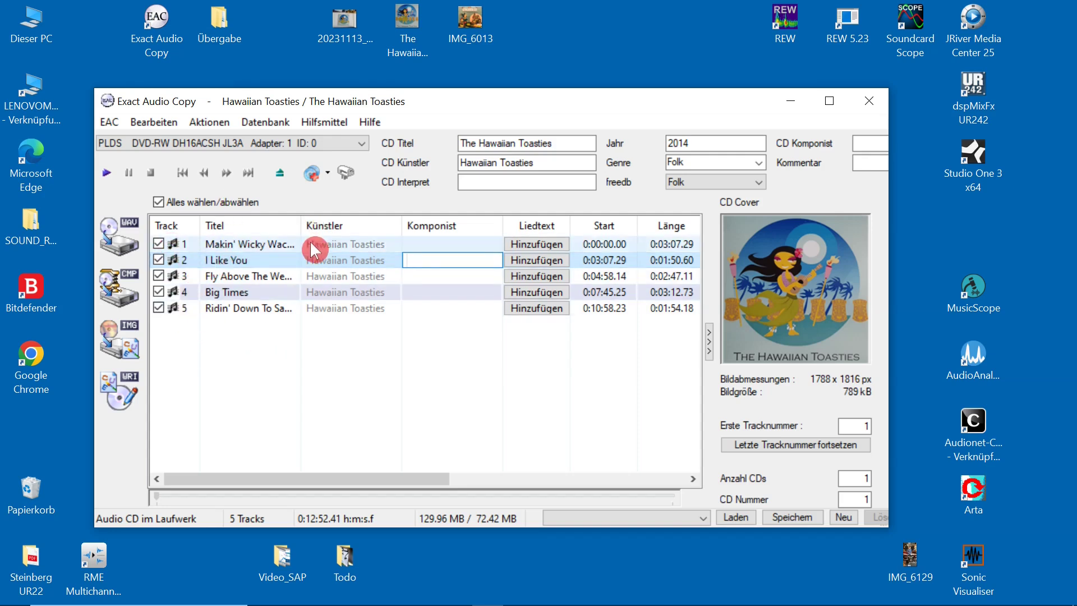
Clear the title of track 2 and restore it as I Like You
{"action": "left_click", "coordinate": [282, 257]}
{"action": "left_click_drag", "start_coordinate": [282, 257], "coordinate": [200, 258]}
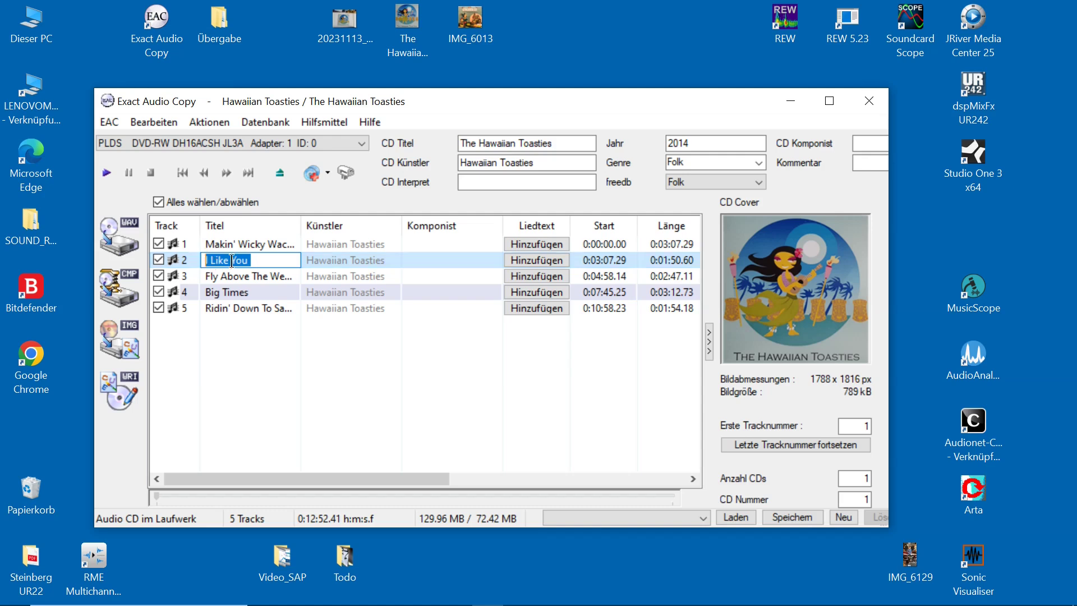
{"action": "left_click", "coordinate": [300, 244]}
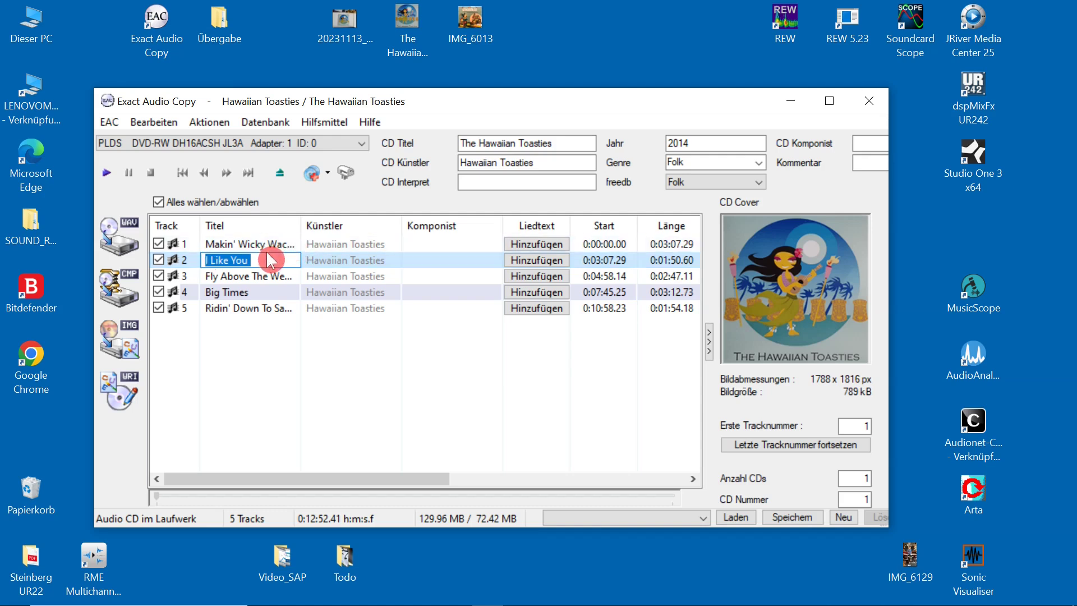
{"action": "key", "text": "BackSpace"}
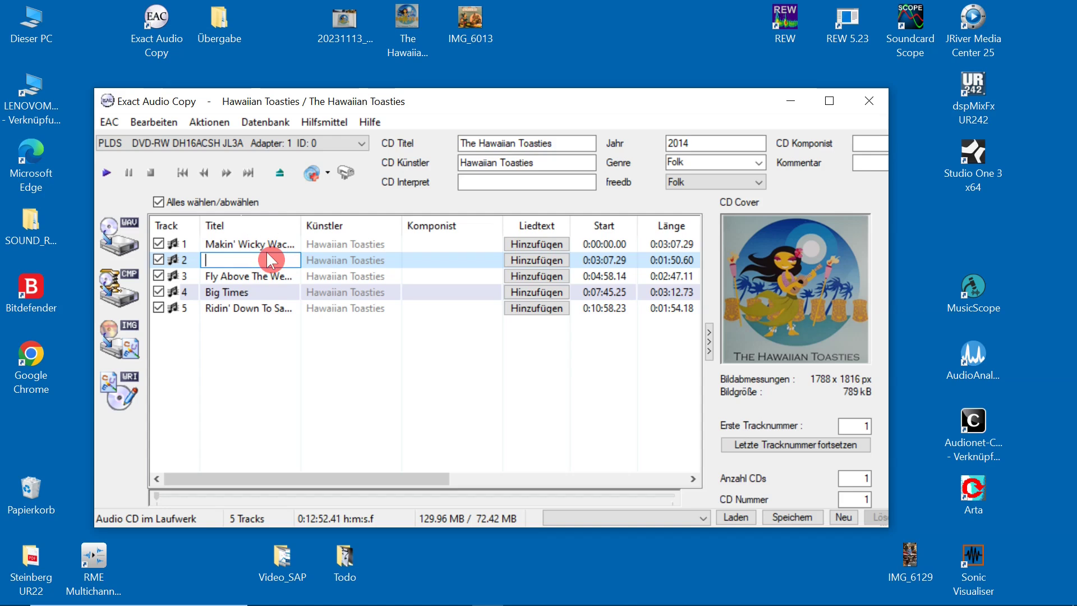
{"action": "type", "text": "I Like You"}
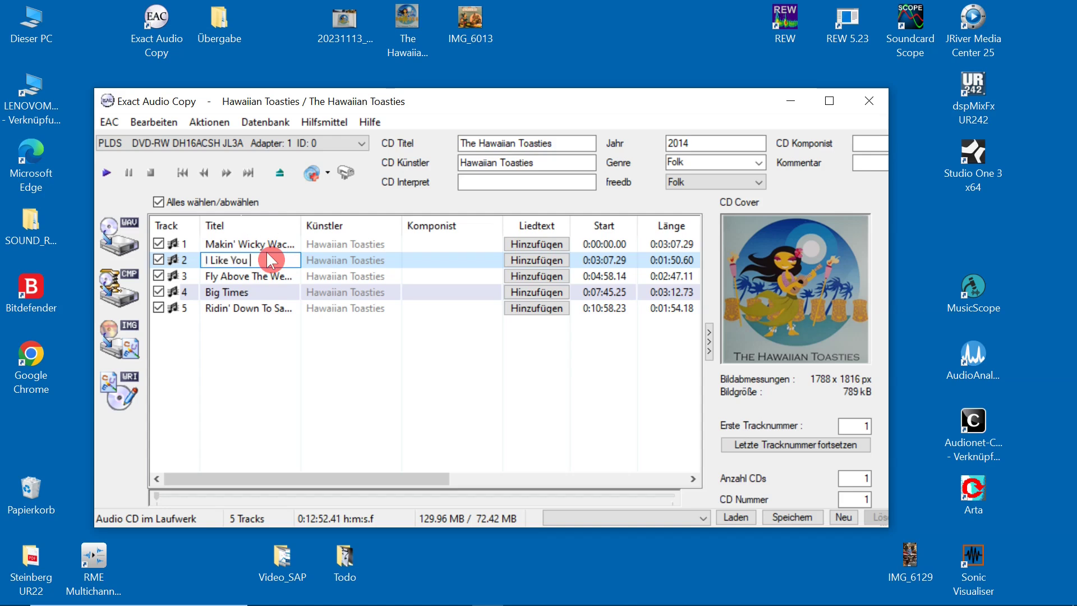
{"action": "left_click", "coordinate": [237, 276]}
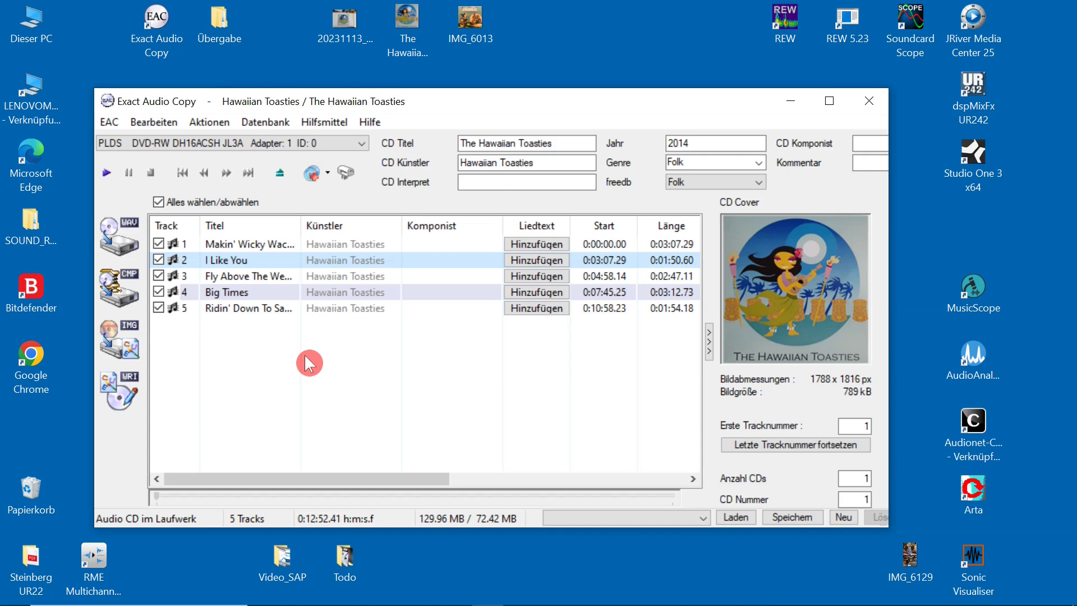
Maximize the window, then test and copy the selected tracks compressed into Hawaiian Toasties_The Hawaiian Toasties_2014 inside Übergabe's Hawaiian Toasties folder
{"action": "left_click", "coordinate": [832, 108]}
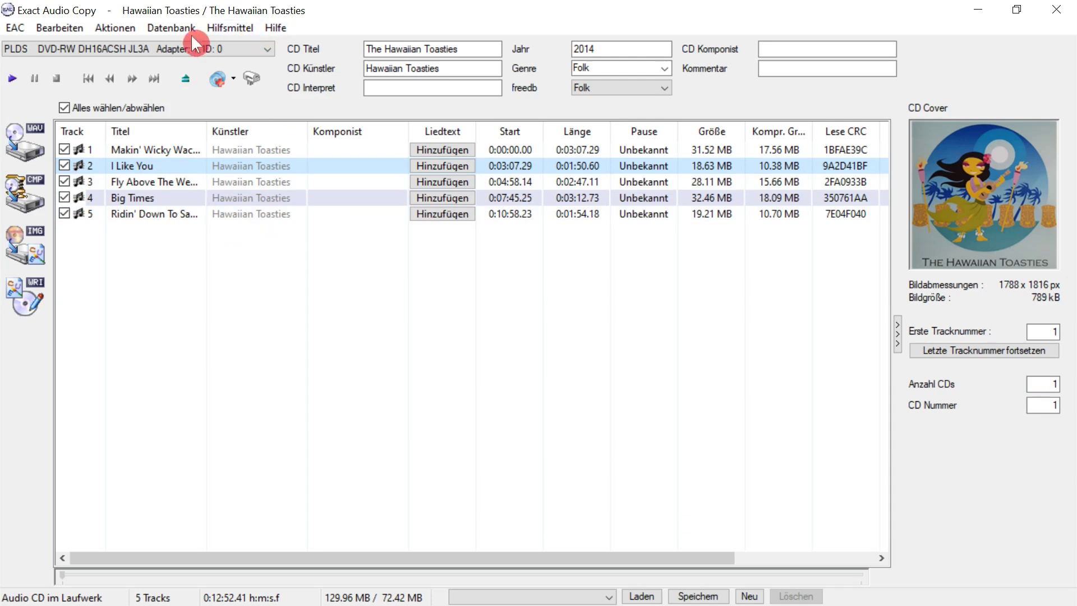
{"action": "left_click", "coordinate": [129, 30]}
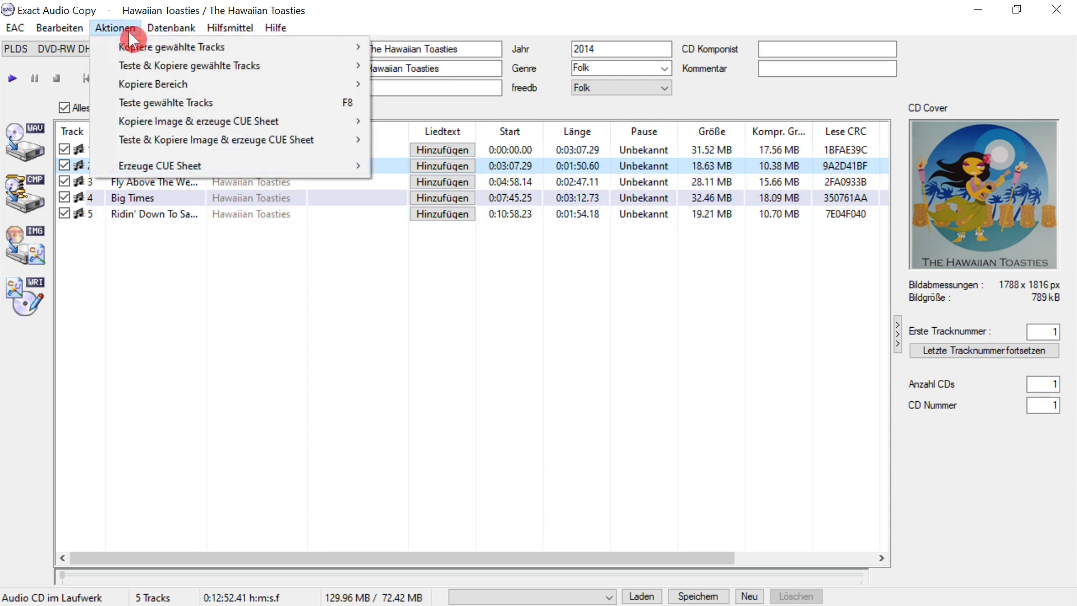
{"action": "mouse_move", "coordinate": [130, 61]}
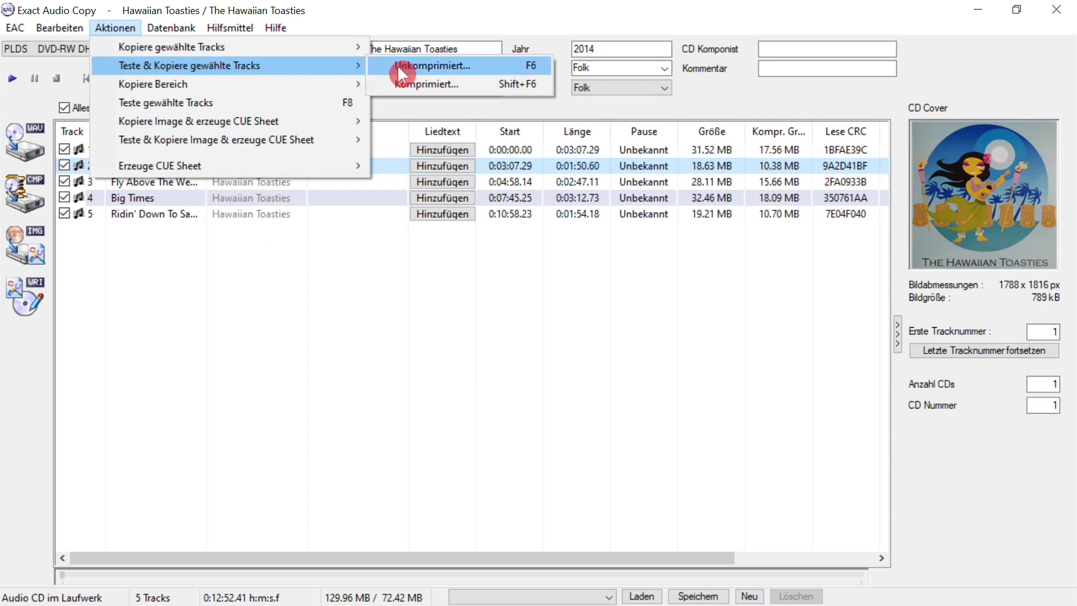
{"action": "left_click", "coordinate": [434, 83]}
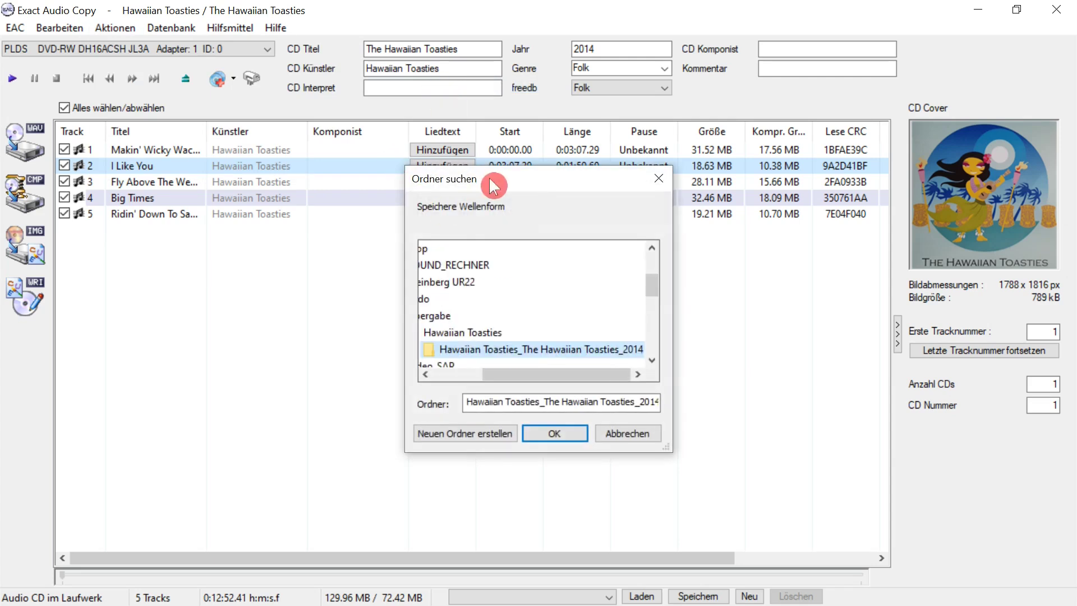
{"action": "left_click_drag", "start_coordinate": [564, 373], "coordinate": [466, 367]}
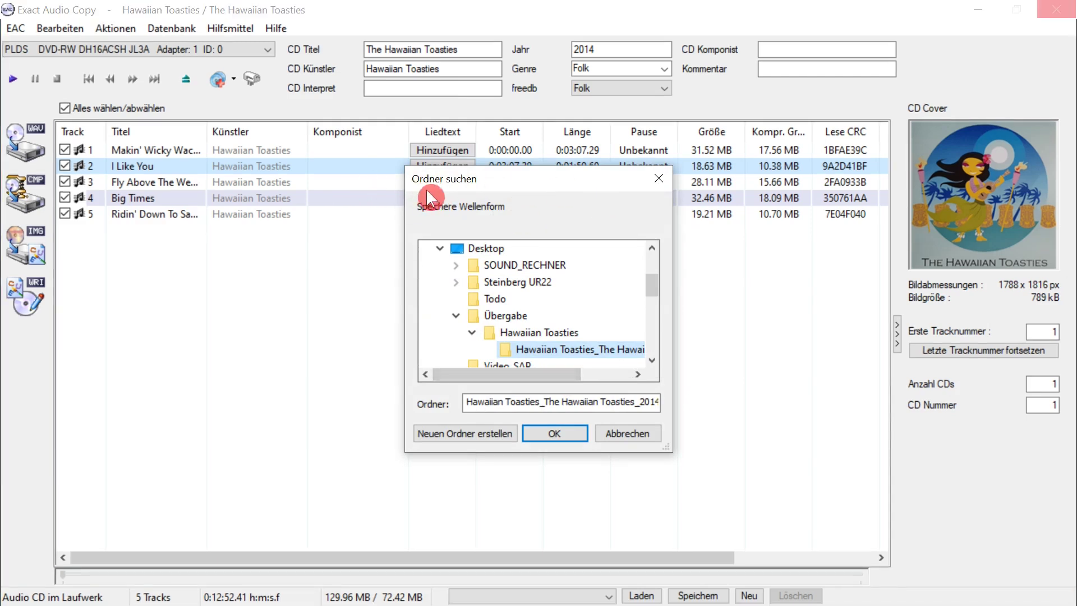
{"action": "left_click", "coordinate": [466, 317]}
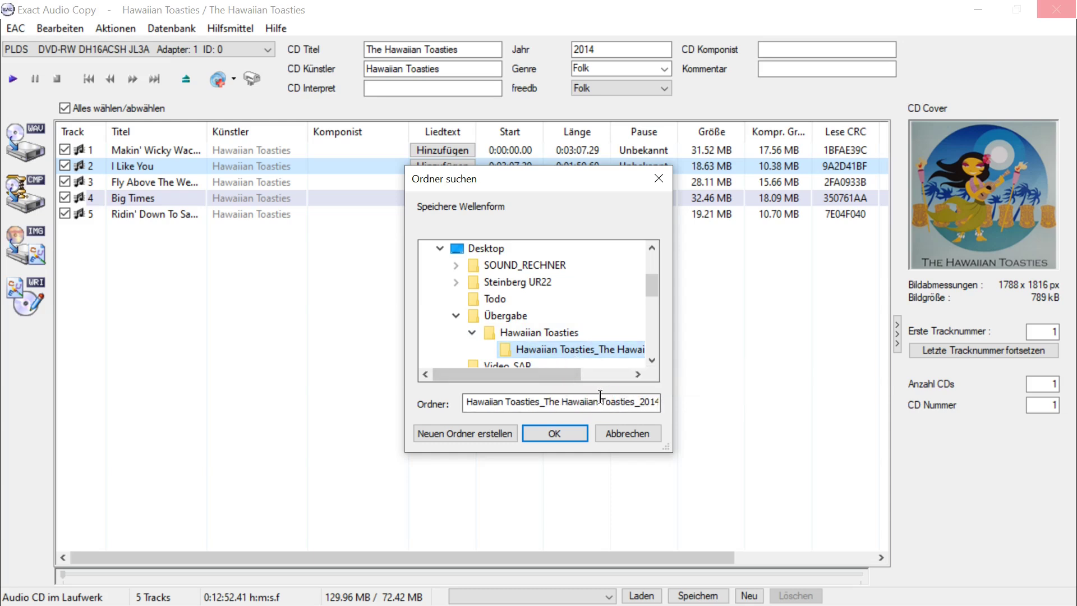
{"action": "left_click", "coordinate": [563, 433]}
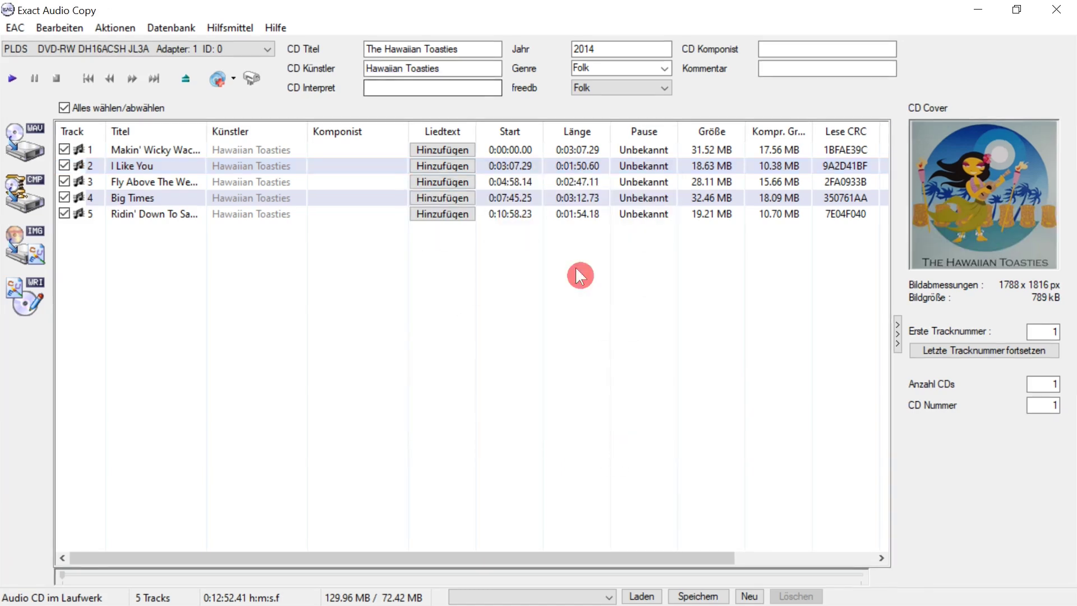
Copy the CD title The Hawaiian Toasties, minimize Exact Audio Copy, and open the Übergabe folder on the desktop
{"action": "left_click", "coordinate": [471, 48]}
{"action": "left_click_drag", "start_coordinate": [471, 48], "coordinate": [358, 35]}
{"action": "key", "text": "ctrl+c"}
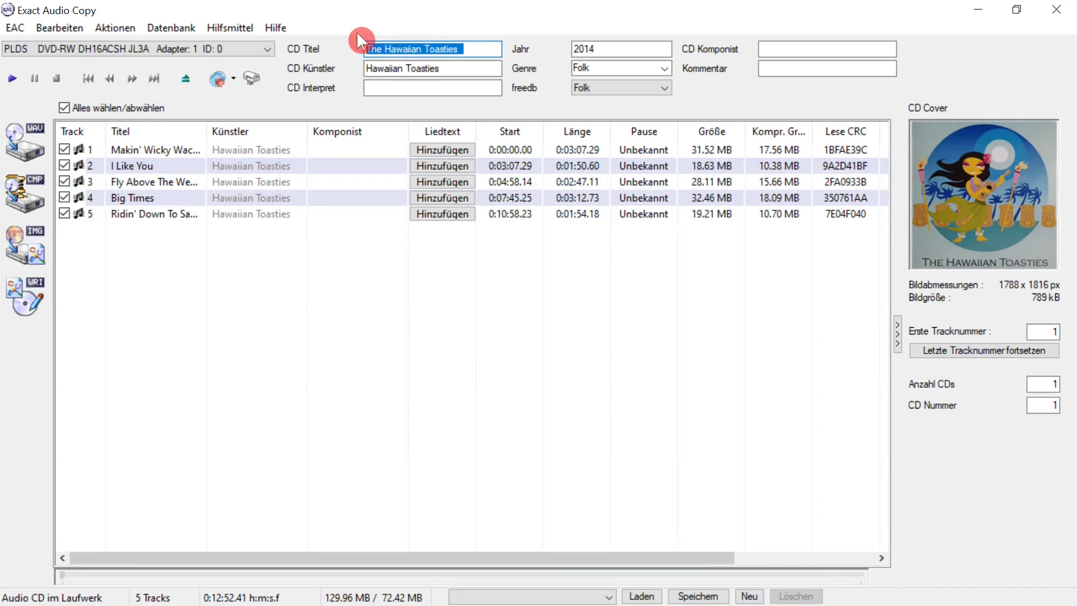
{"action": "left_click", "coordinate": [988, 7]}
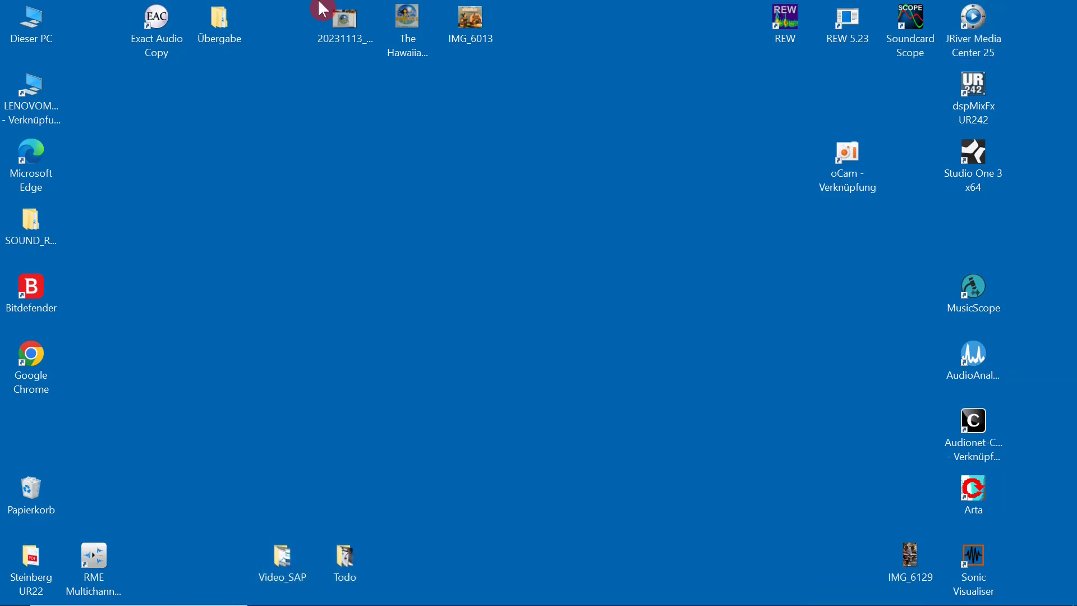
{"action": "left_click", "coordinate": [228, 28]}
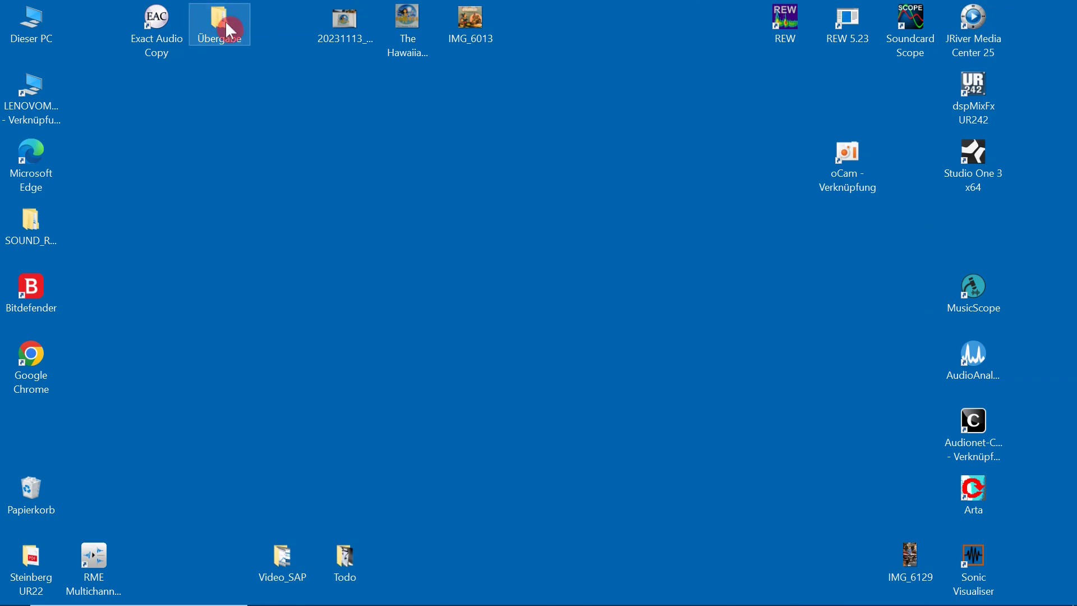
{"action": "double_click", "coordinate": [227, 28]}
Create a new folder named The Hawaiian Toasties inside the Übergabe folder, using the copied CD title
{"action": "right_click", "coordinate": [422, 317]}
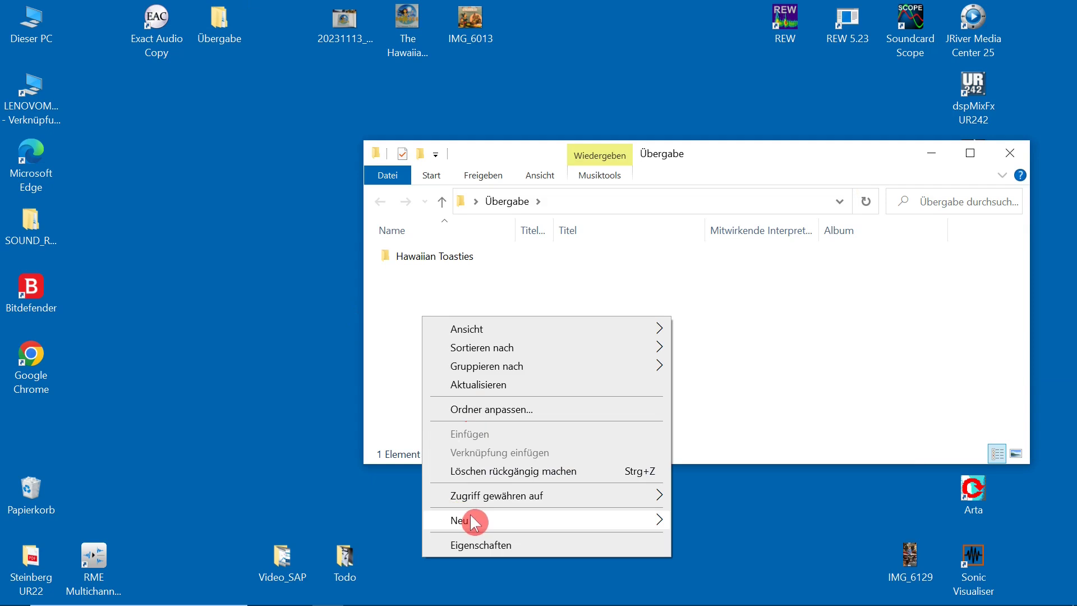
{"action": "mouse_move", "coordinate": [470, 513]}
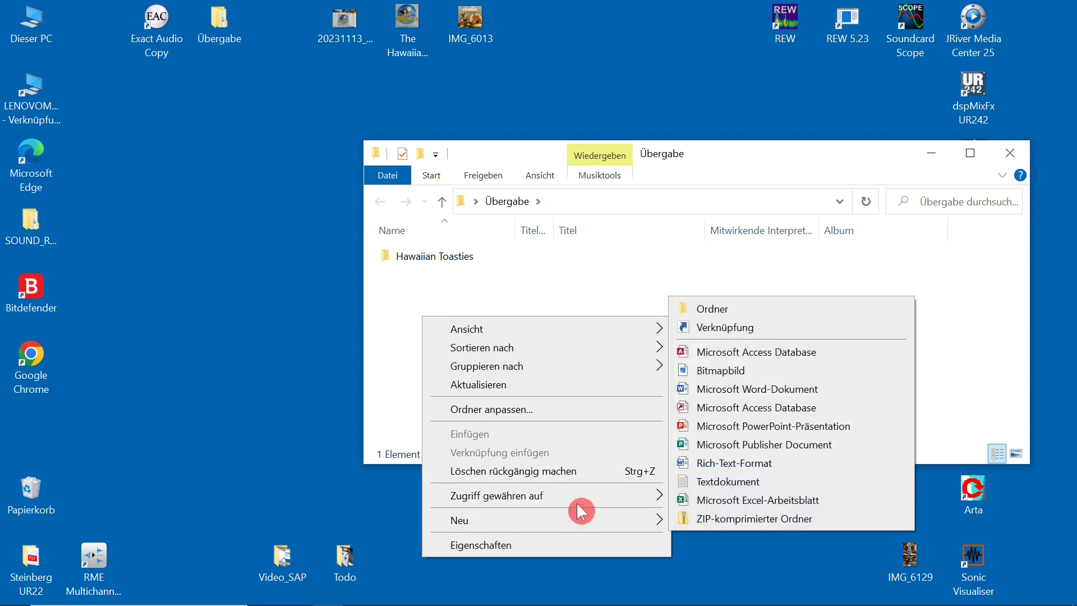
{"action": "left_click", "coordinate": [721, 308]}
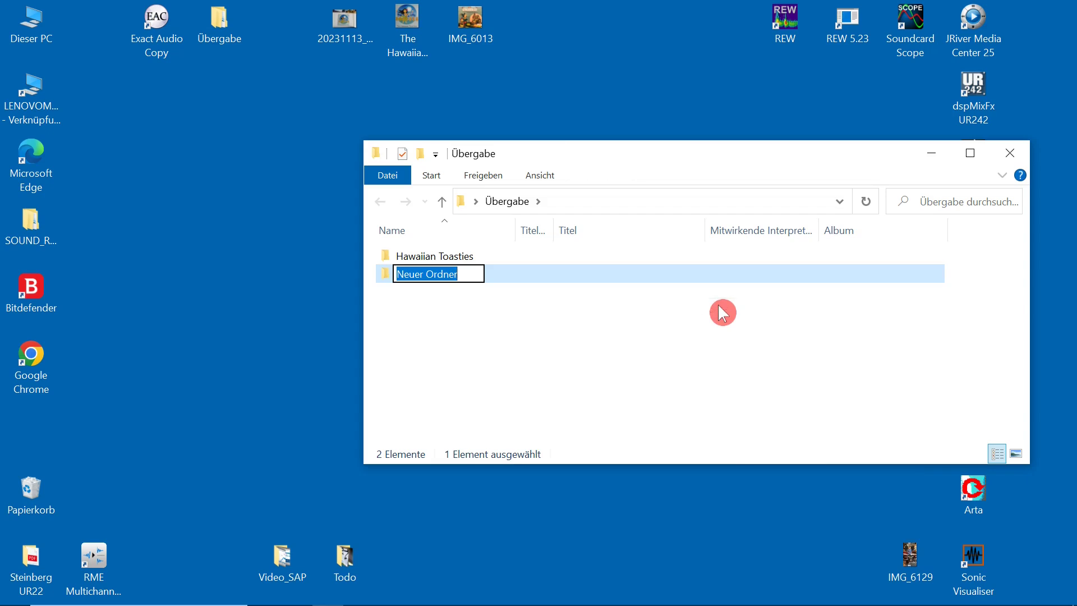
{"action": "key", "text": "ctrl+v"}
{"action": "key", "text": "BackSpace"}
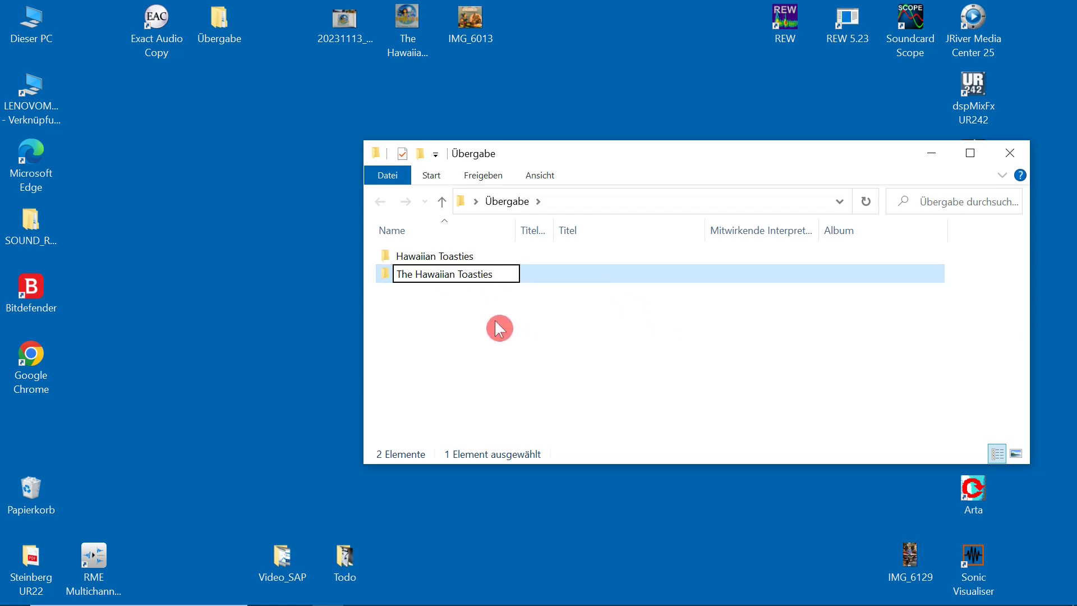
{"action": "key", "text": "Return"}
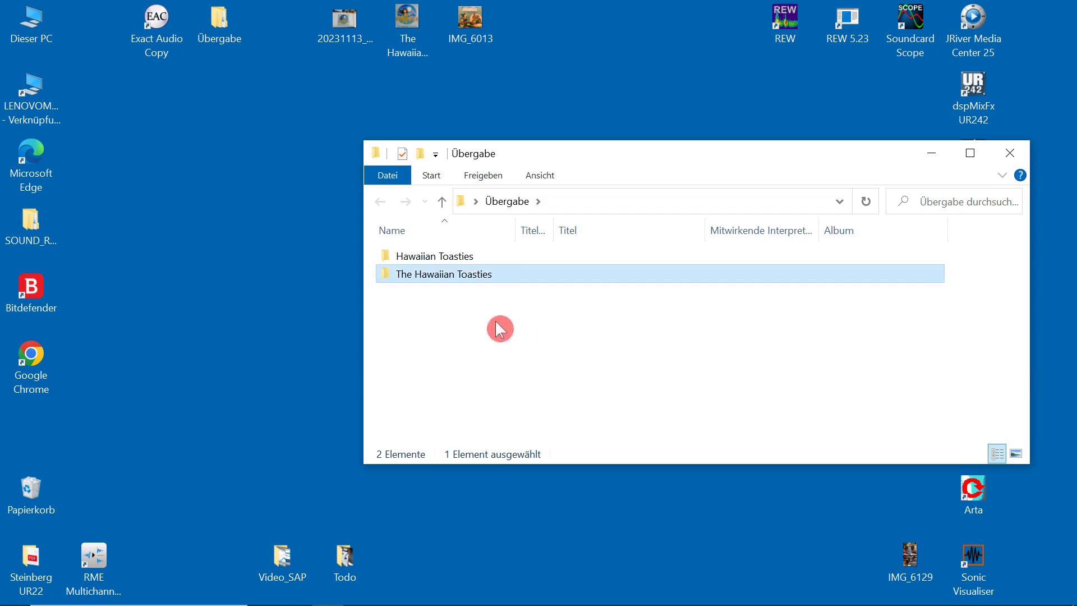
Open the The Hawaiian Toasties folder and create a subfolder in it named The Hawaiian Toasties_
{"action": "double_click", "coordinate": [461, 275]}
{"action": "right_click", "coordinate": [523, 334]}
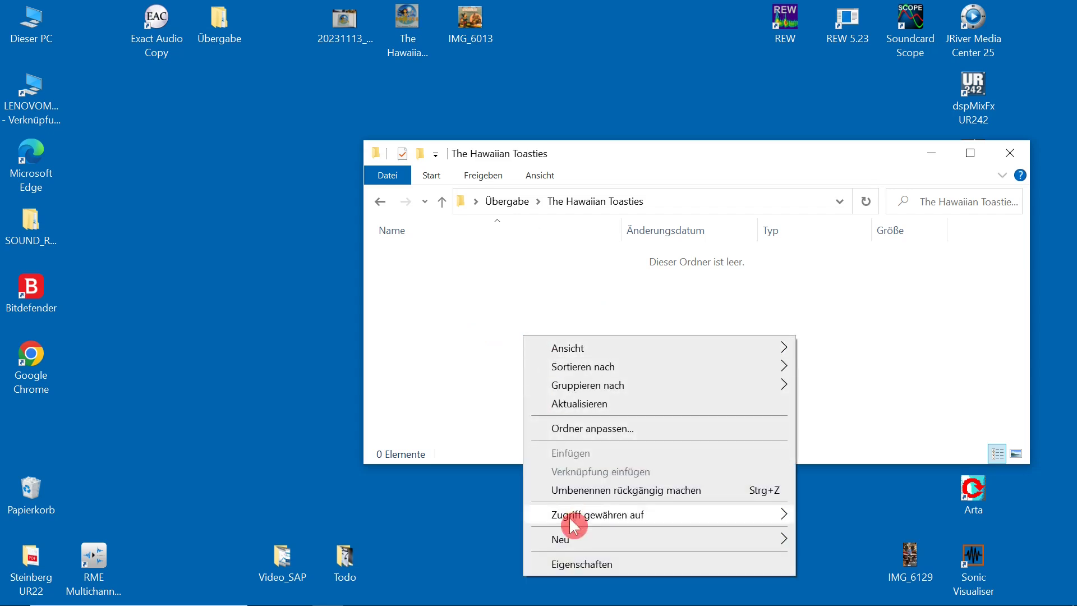
{"action": "mouse_move", "coordinate": [601, 541]}
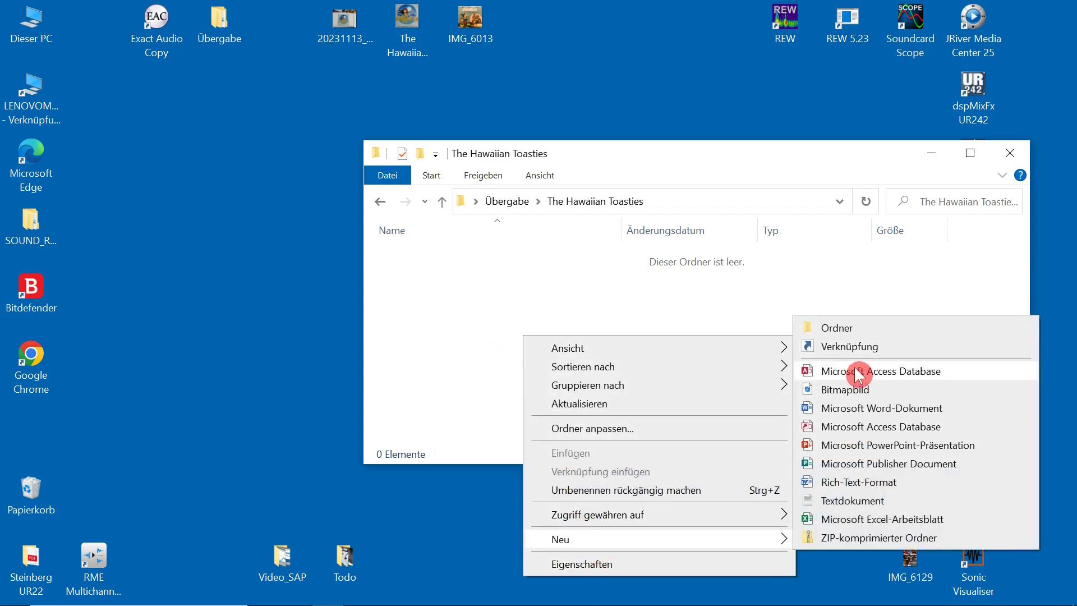
{"action": "left_click", "coordinate": [846, 328]}
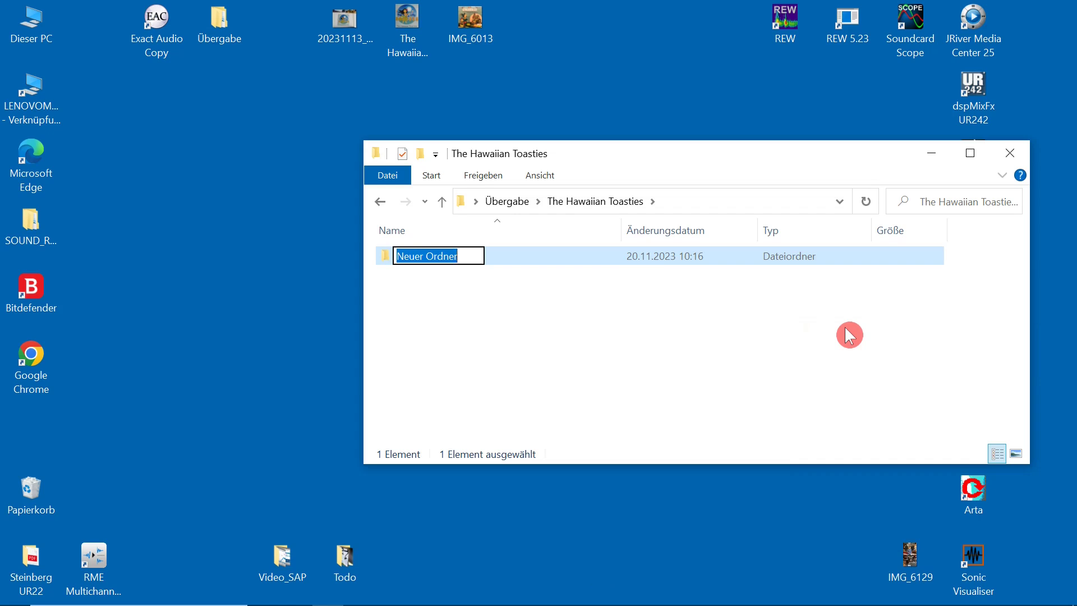
{"action": "key", "text": "ctrl+v"}
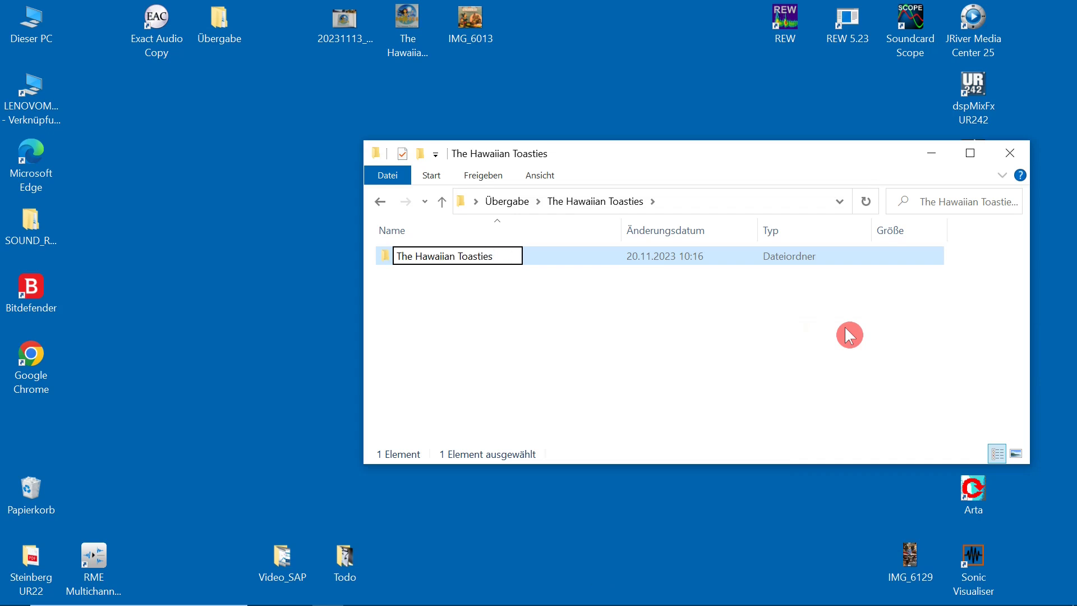
{"action": "type", "text": "_"}
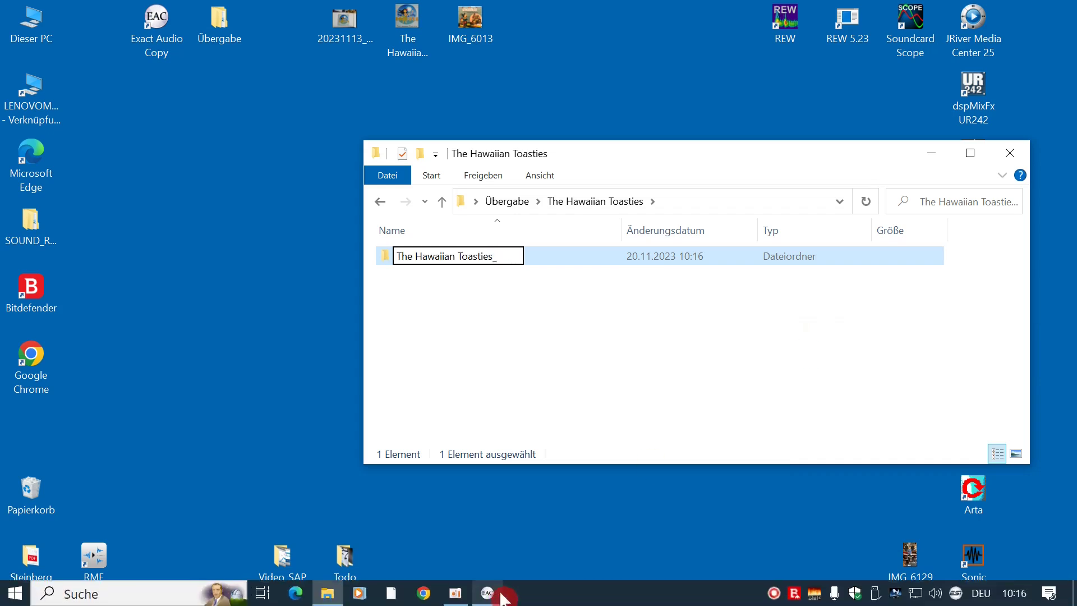
Switch to Exact Audio Copy, copy the CD artist Hawaiian Toasties, and minimize the window again
{"action": "left_click", "coordinate": [492, 592]}
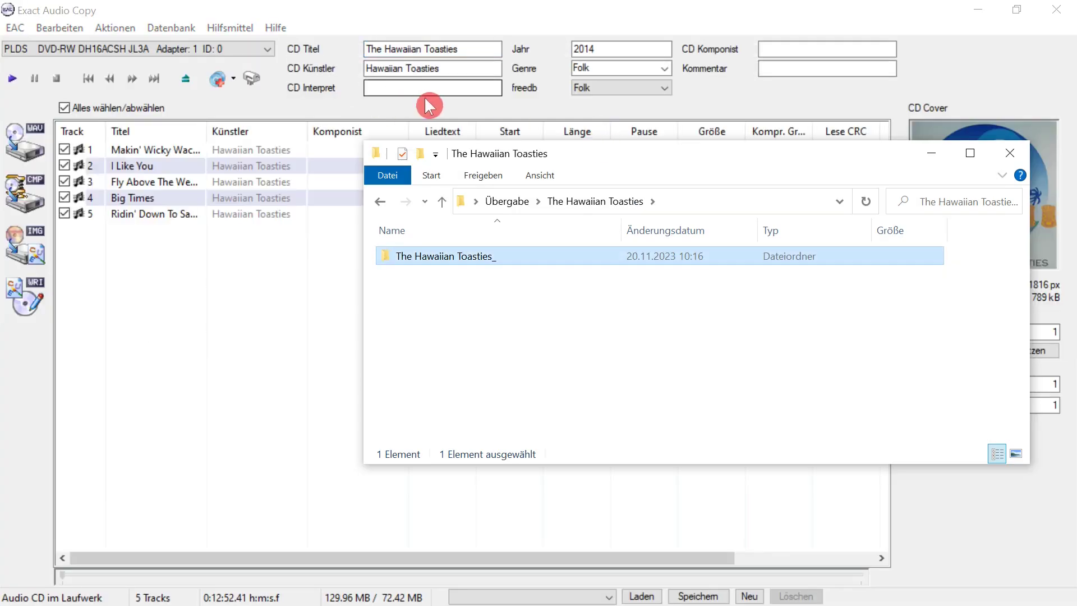
{"action": "left_click", "coordinate": [426, 99]}
{"action": "key", "text": "ctrl+c"}
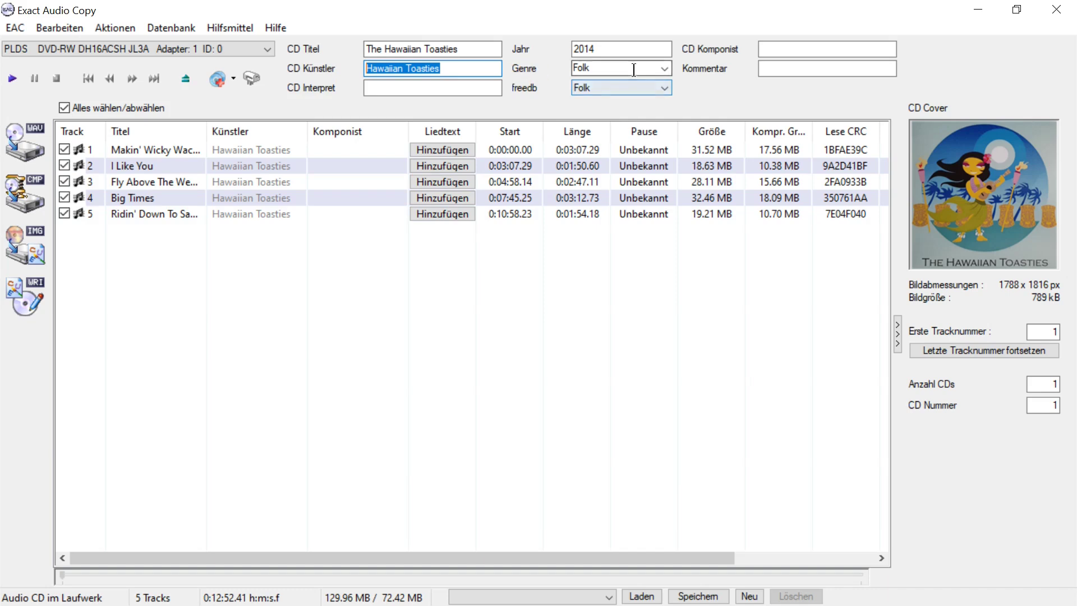
{"action": "left_click", "coordinate": [978, 9]}
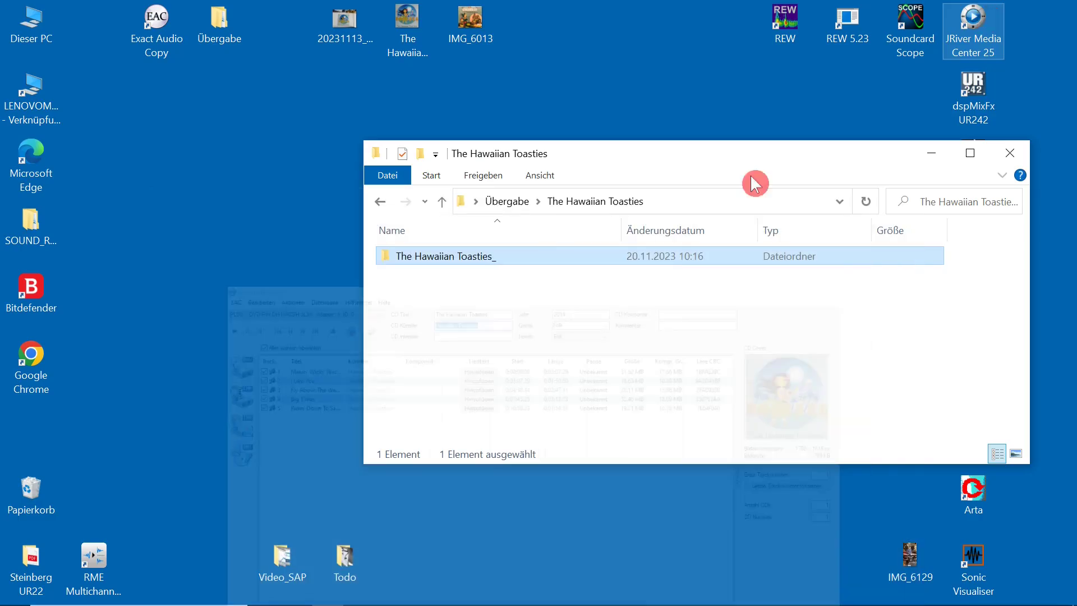
Rename the subfolder The Hawaiian Toasties_ as Hawaiian Toasties_The Hawaiian Toasties, putting the copied artist name in front
{"action": "right_click", "coordinate": [420, 256]}
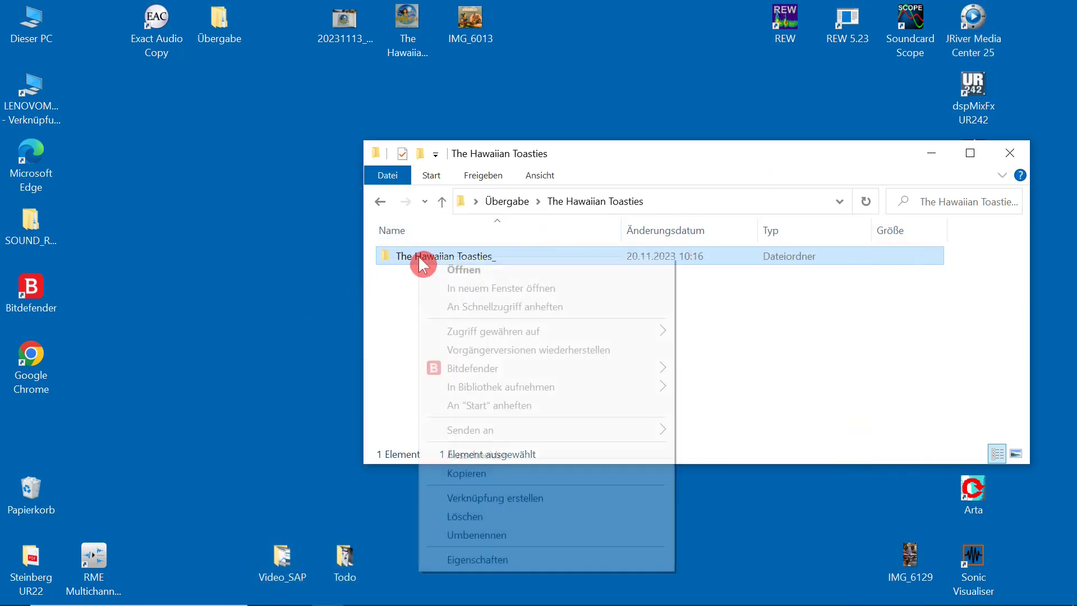
{"action": "left_click", "coordinate": [477, 535]}
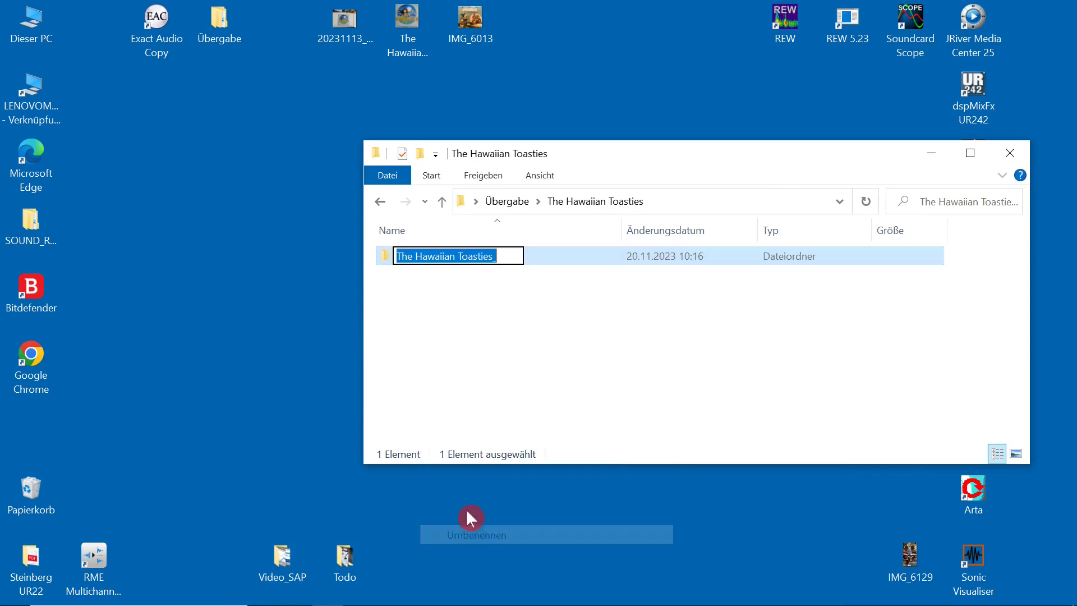
{"action": "left_click", "coordinate": [395, 258]}
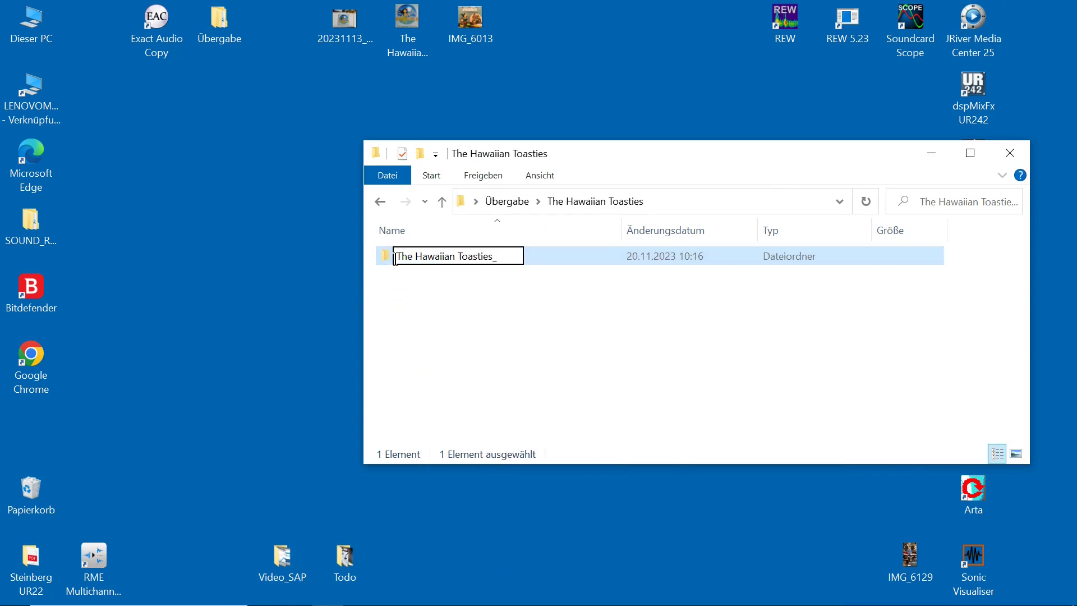
{"action": "key", "text": "ctrl+v"}
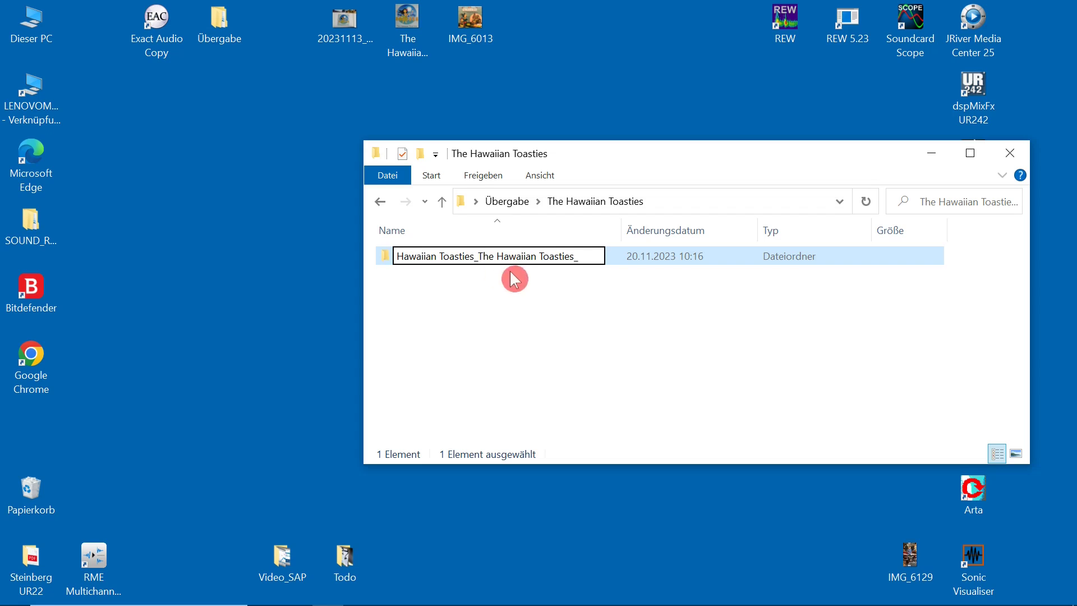
{"action": "left_click", "coordinate": [584, 256]}
{"action": "key", "text": "BackSpace"}
{"action": "left_click", "coordinate": [478, 257]}
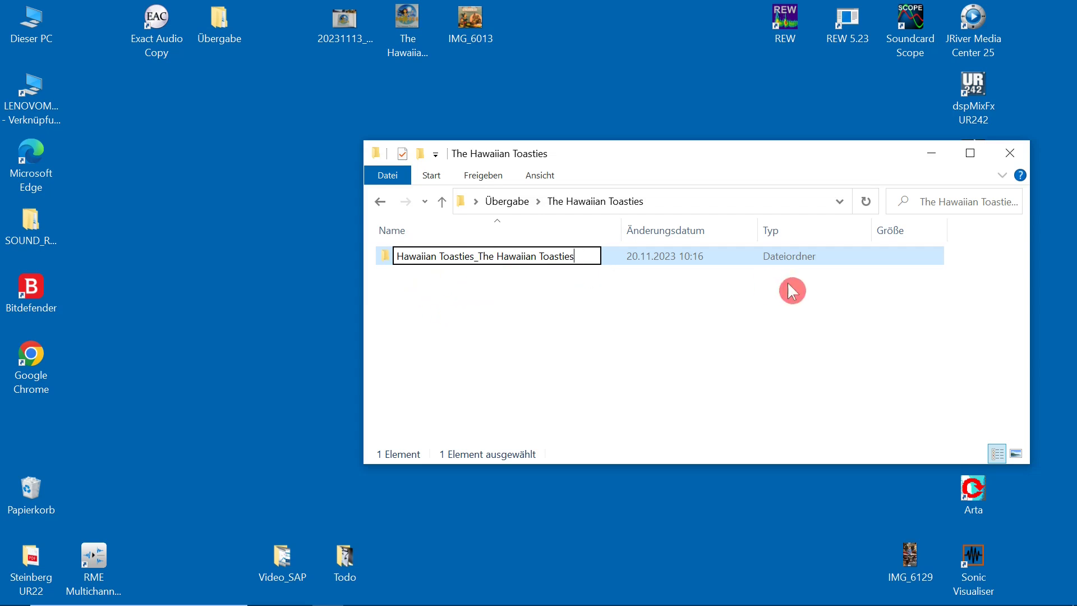
{"action": "left_click", "coordinate": [806, 346]}
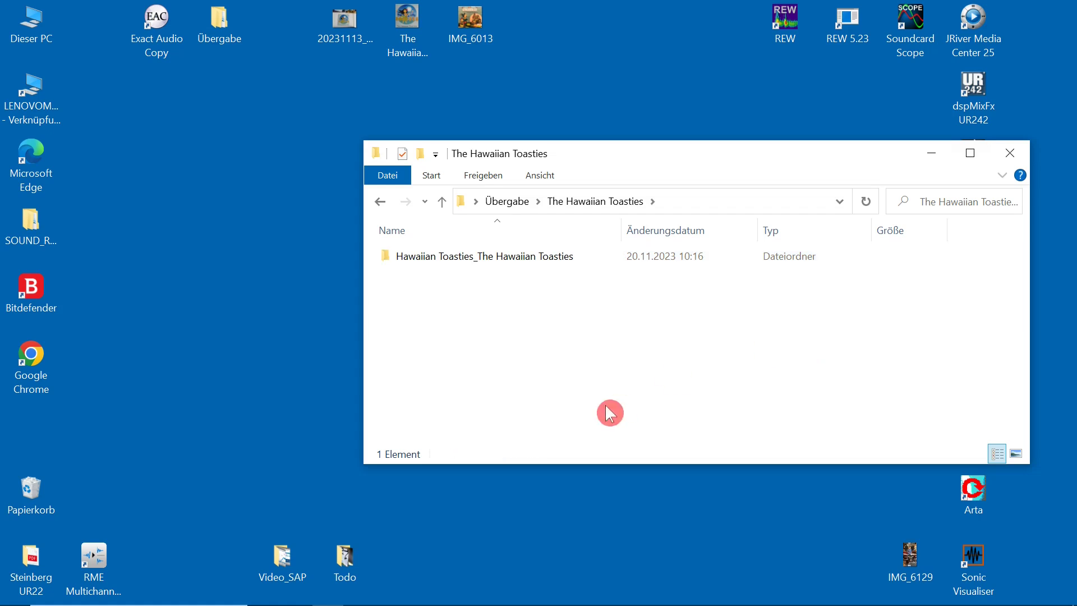
In Exact Audio Copy, test and copy the selected tracks compressed into the Hawaiian Toasties_The Hawaiian Toasties folder under Übergabe's The Hawaiian Toasties folder
{"action": "mouse_move", "coordinate": [391, 604]}
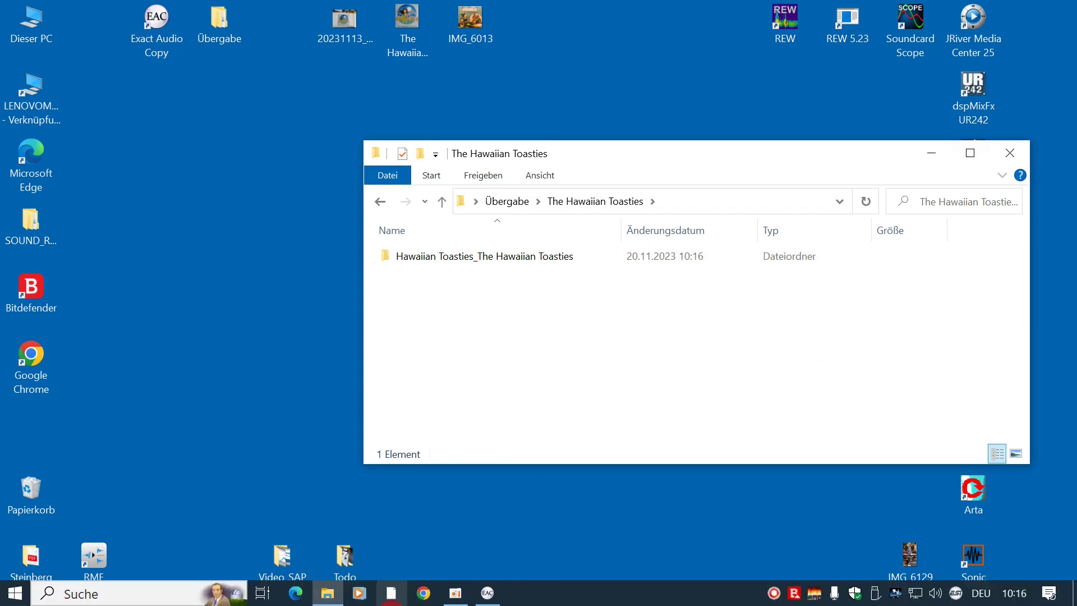
{"action": "left_click", "coordinate": [487, 596]}
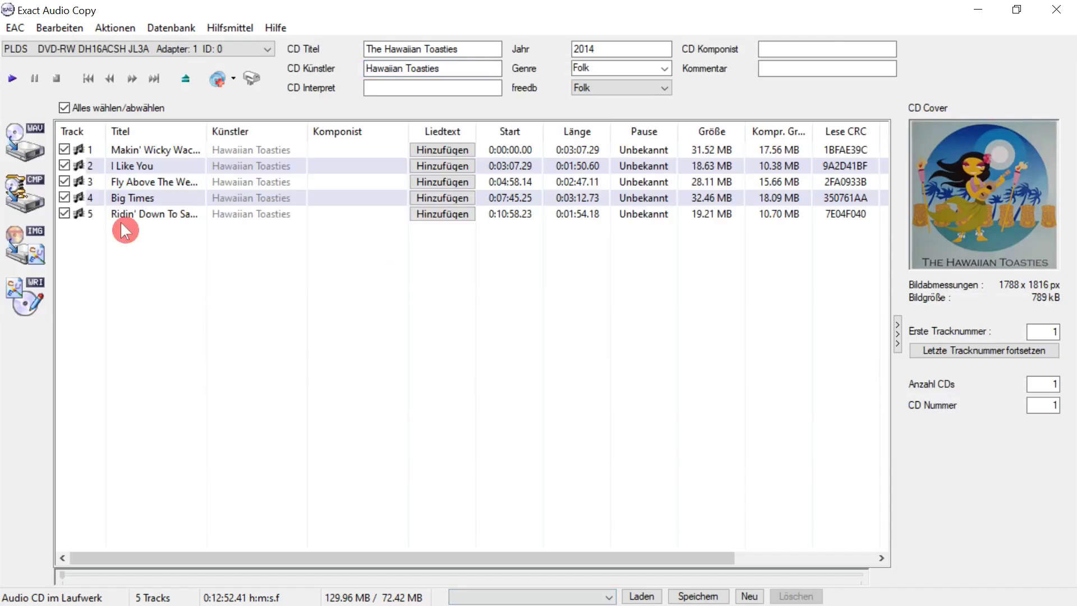
{"action": "left_click", "coordinate": [110, 26]}
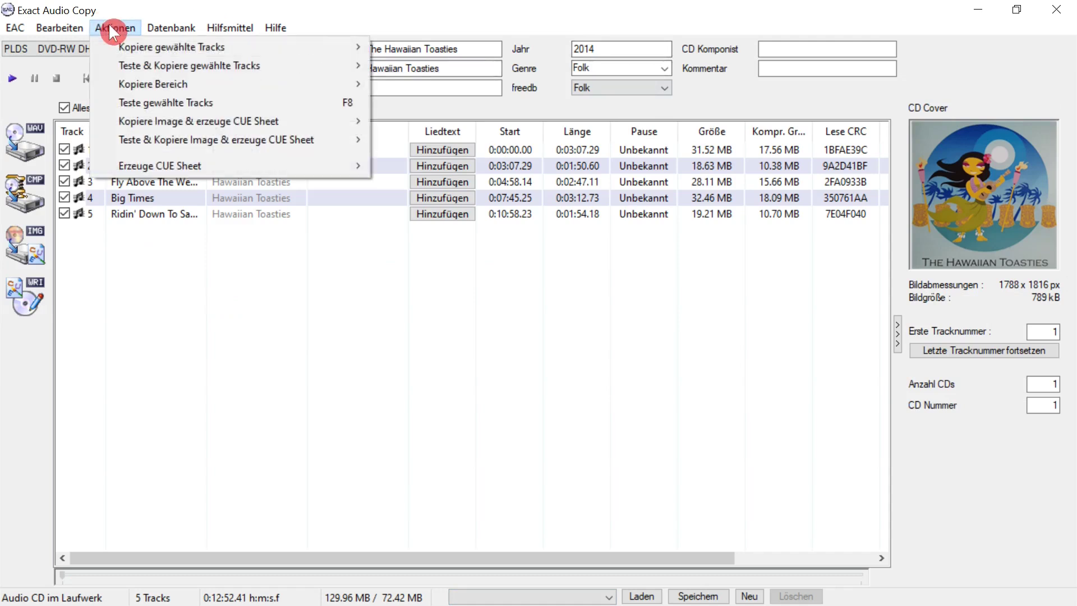
{"action": "mouse_move", "coordinate": [182, 66]}
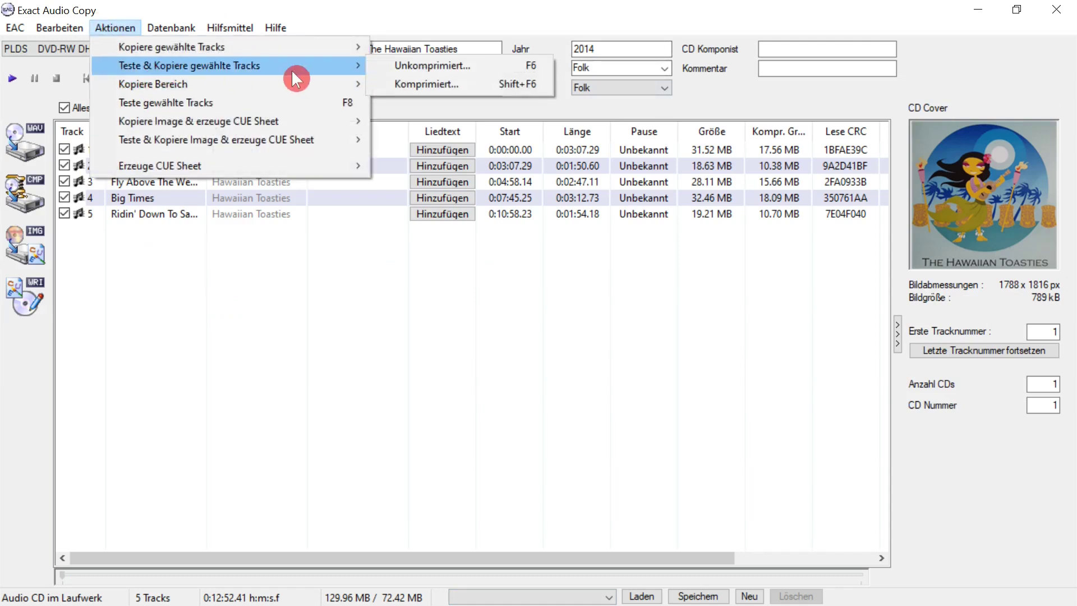
{"action": "left_click", "coordinate": [493, 83]}
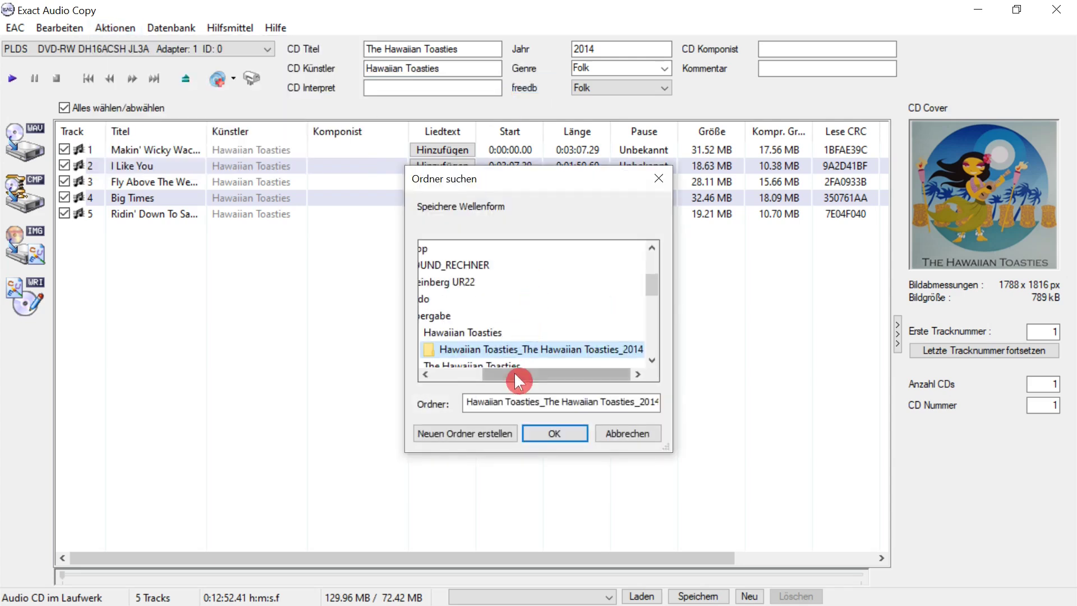
{"action": "left_click_drag", "start_coordinate": [514, 372], "coordinate": [465, 372]}
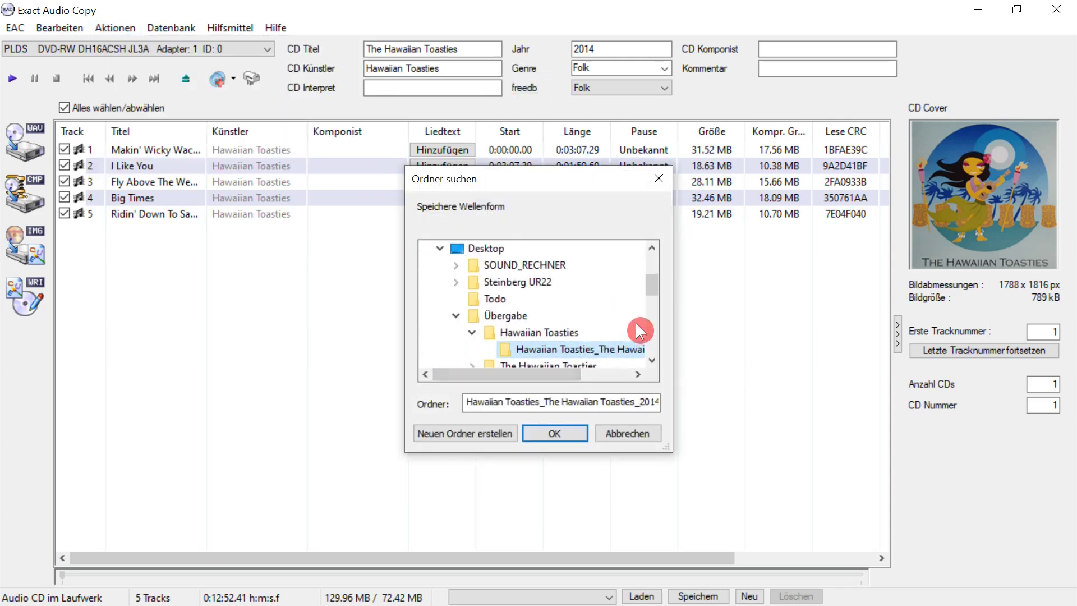
{"action": "left_click_drag", "start_coordinate": [651, 281], "coordinate": [651, 288]}
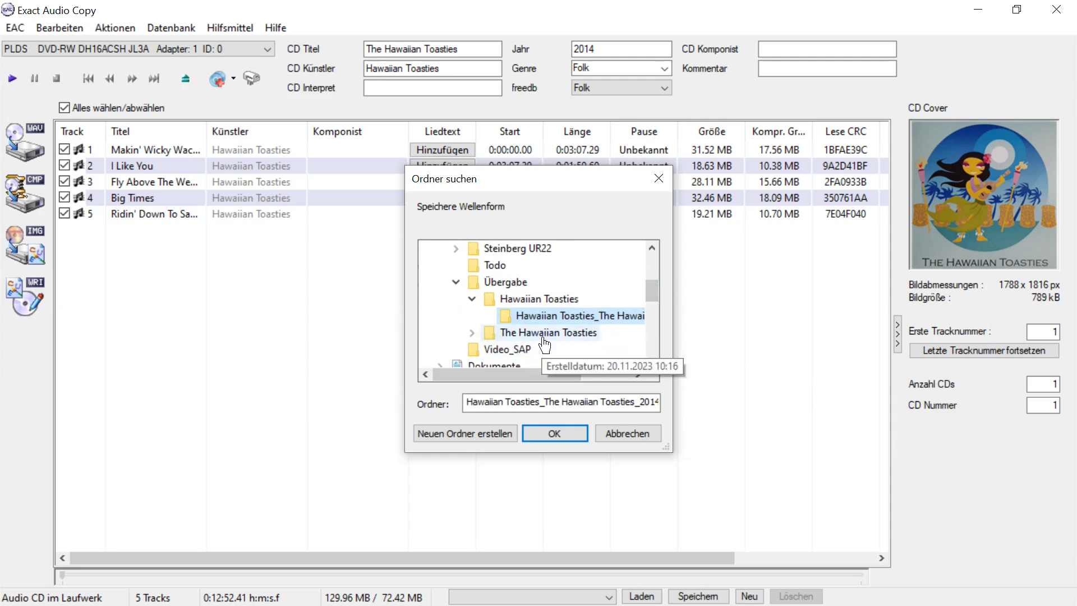
{"action": "left_click", "coordinate": [543, 337]}
{"action": "left_click", "coordinate": [558, 366]}
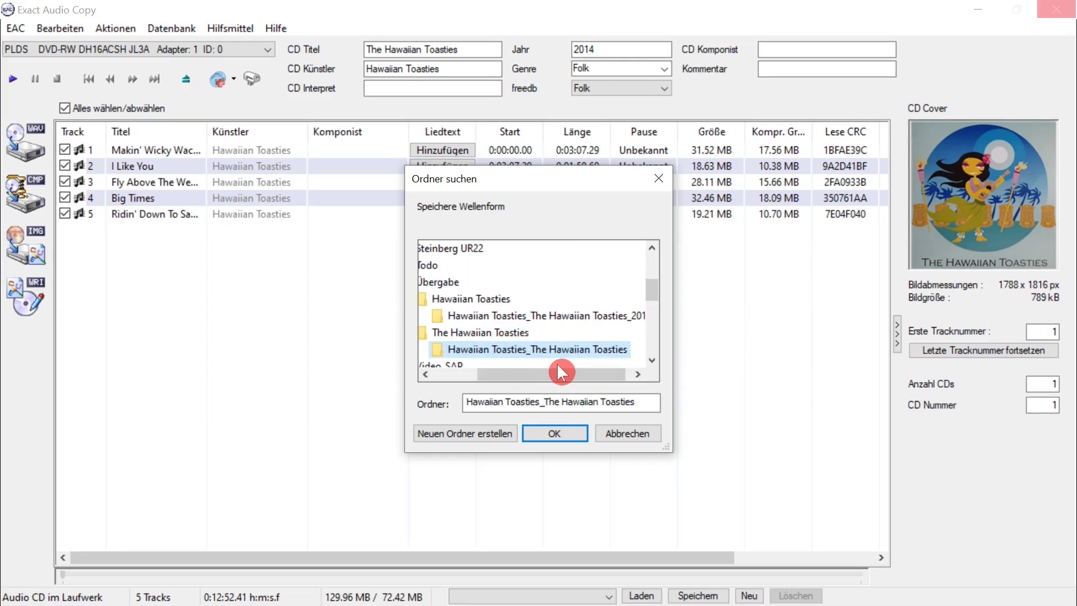
{"action": "left_click", "coordinate": [554, 435]}
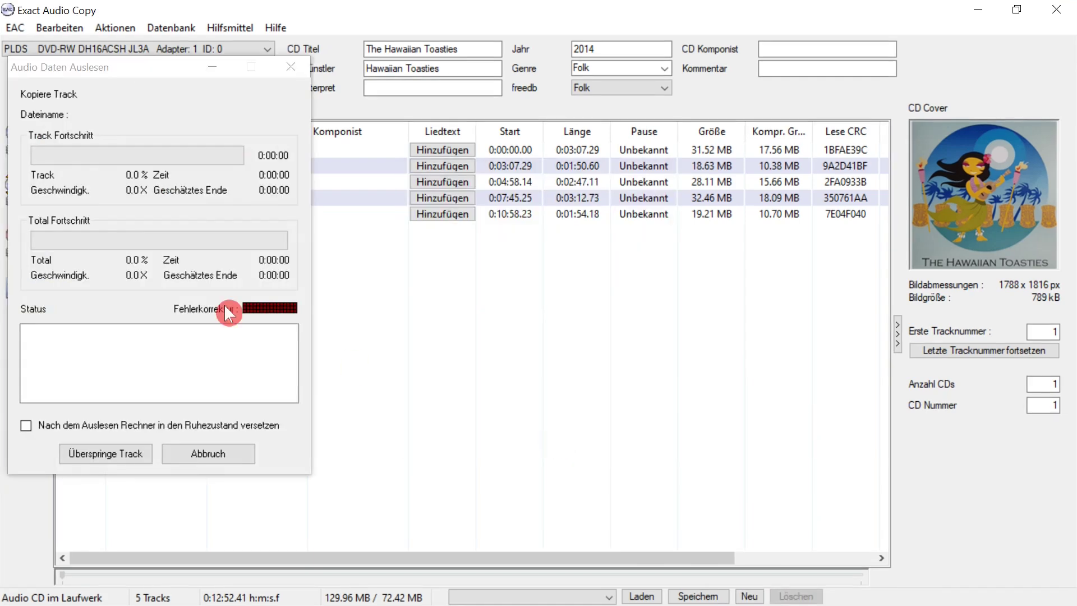
Arrange the extraction progress window and the output folder window side by side over Exact Audio Copy to monitor the created files
{"action": "left_click_drag", "start_coordinate": [154, 69], "coordinate": [319, 115]}
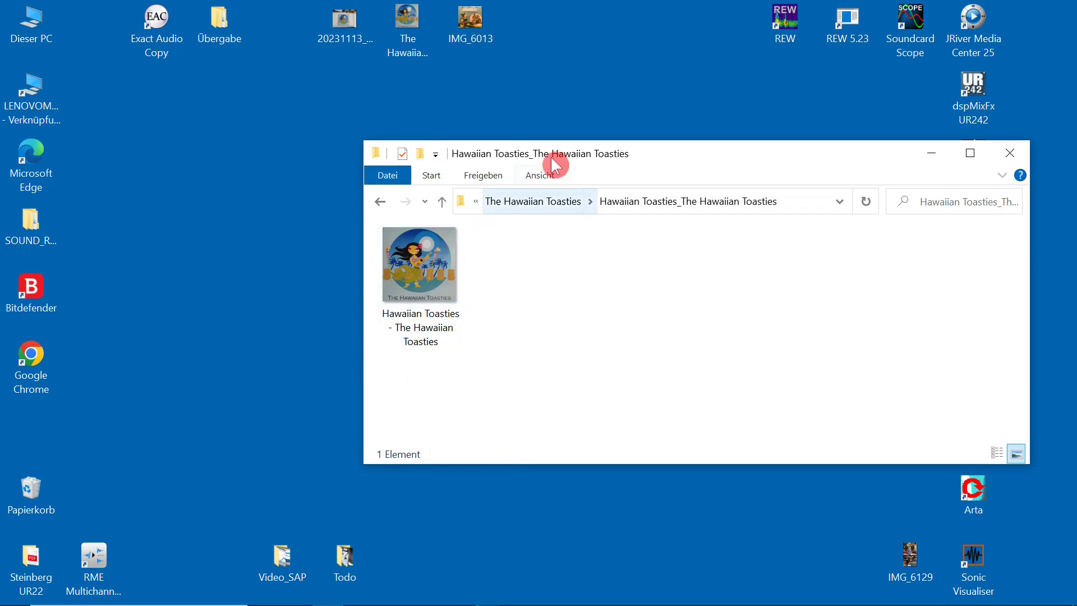
{"action": "left_click_drag", "start_coordinate": [659, 153], "coordinate": [904, 65]}
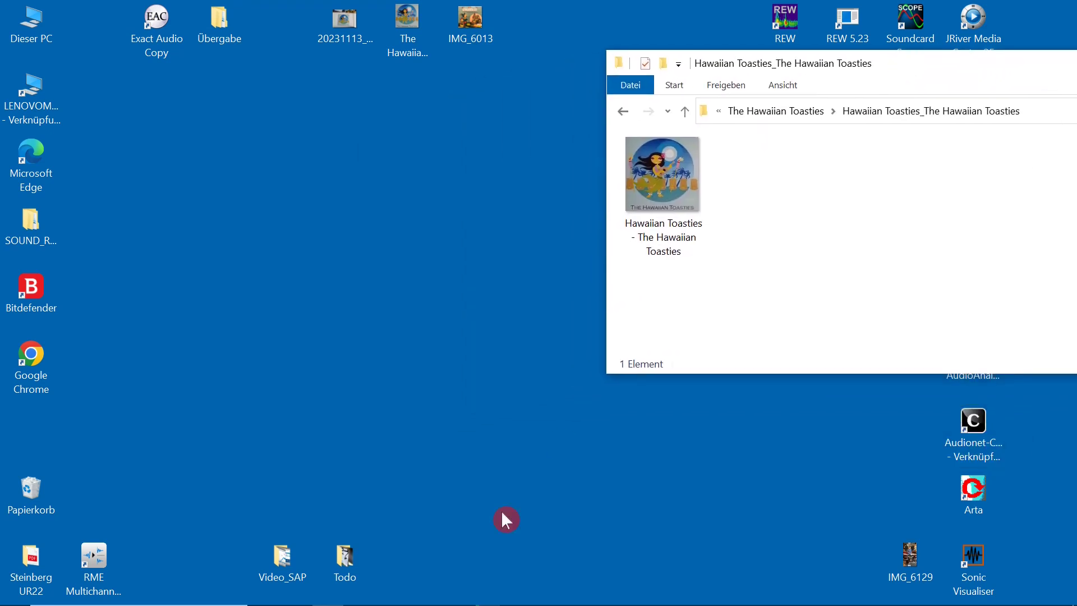
{"action": "left_click", "coordinate": [487, 593]}
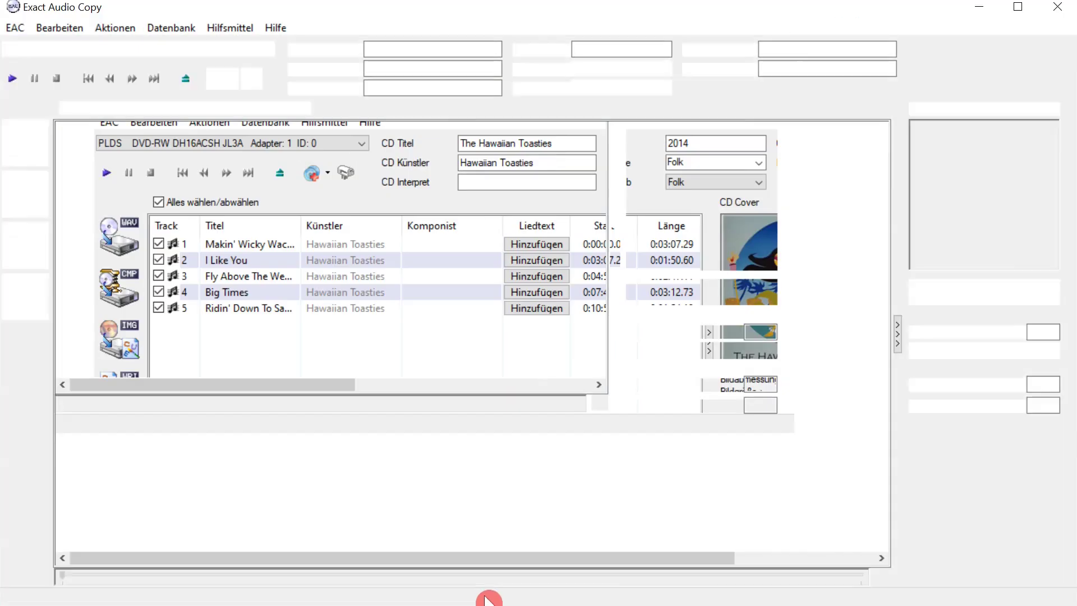
{"action": "left_click", "coordinate": [668, 67]}
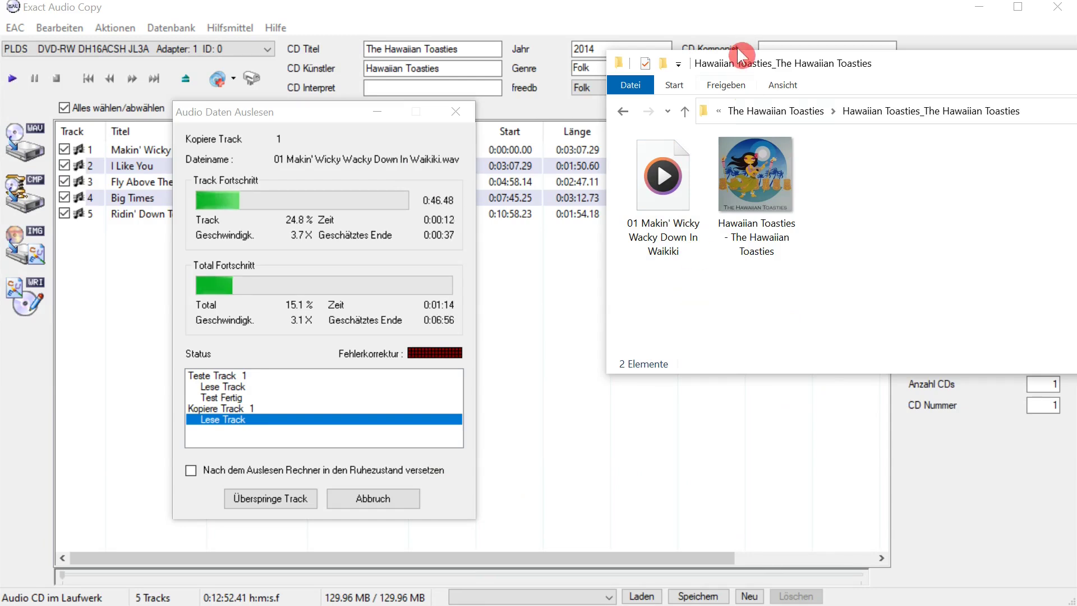
Show the output folder in details view and adjust the Name column width so the complete file names and types are readable
{"action": "left_click", "coordinate": [782, 85]}
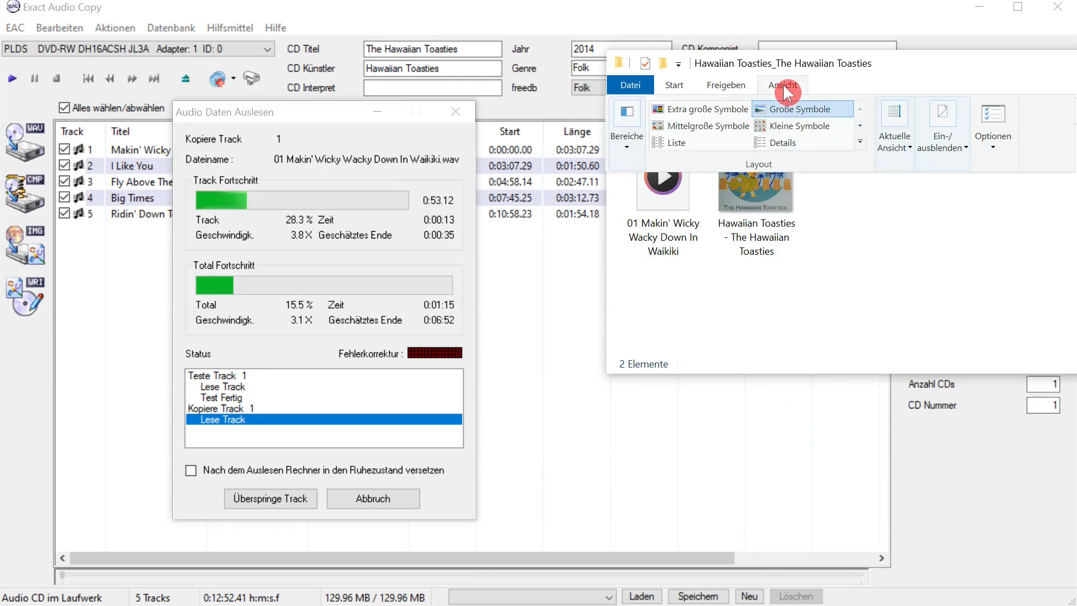
{"action": "left_click", "coordinate": [781, 143]}
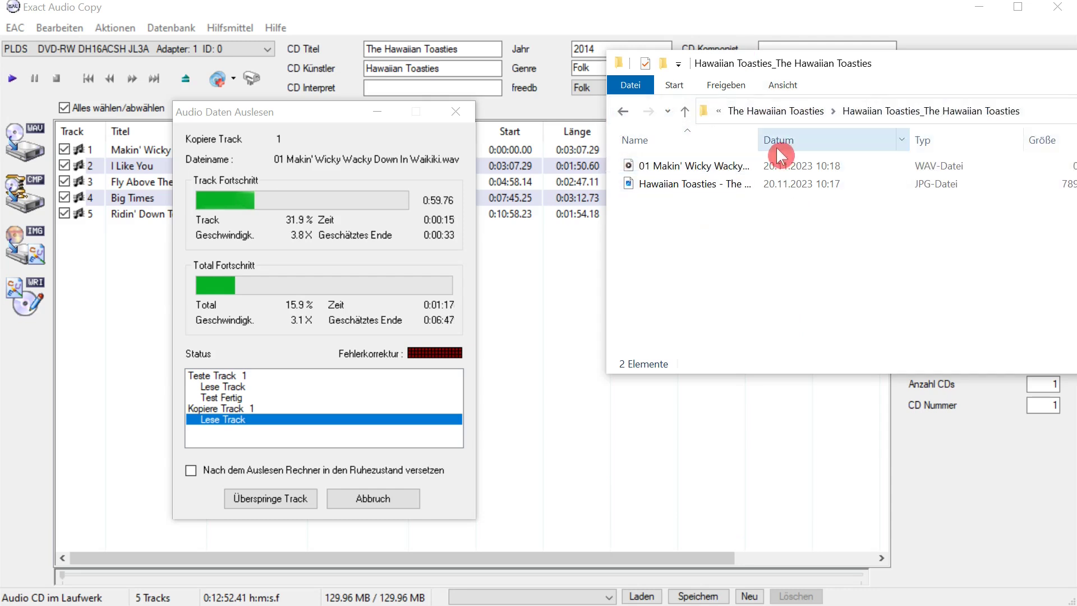
{"action": "left_click_drag", "start_coordinate": [759, 140], "coordinate": [889, 135]}
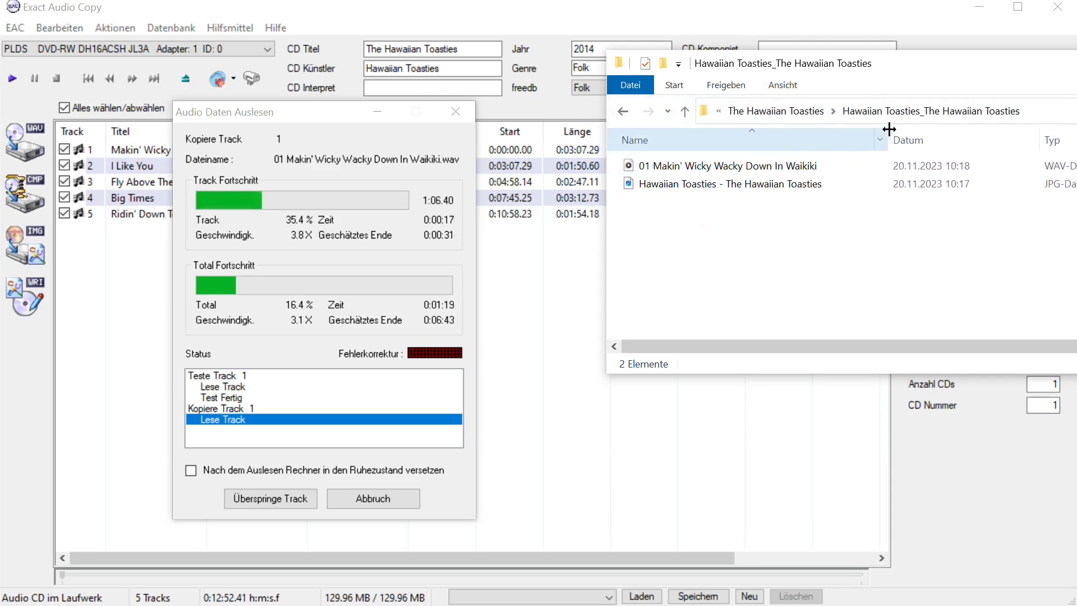
{"action": "left_click", "coordinate": [675, 188]}
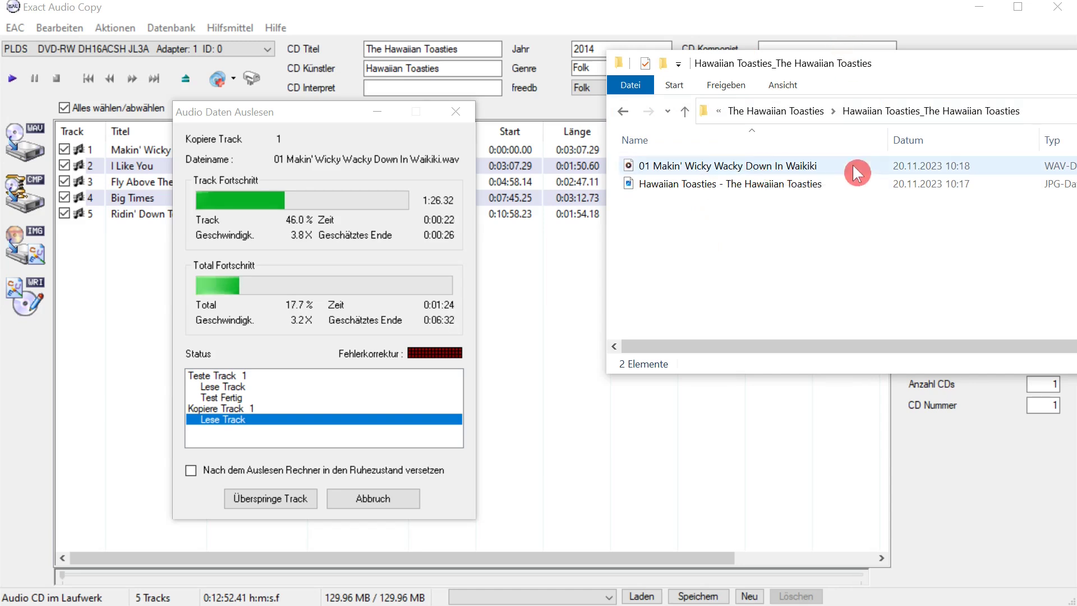
{"action": "left_click_drag", "start_coordinate": [890, 137], "coordinate": [828, 138]}
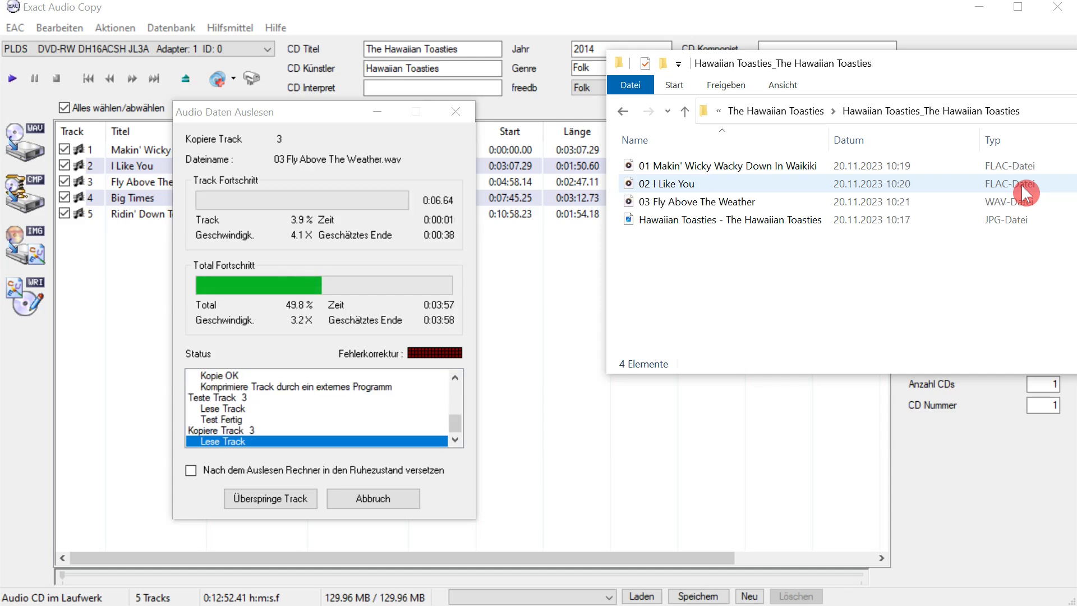
{"action": "left_click_drag", "start_coordinate": [1021, 184], "coordinate": [1002, 143]}
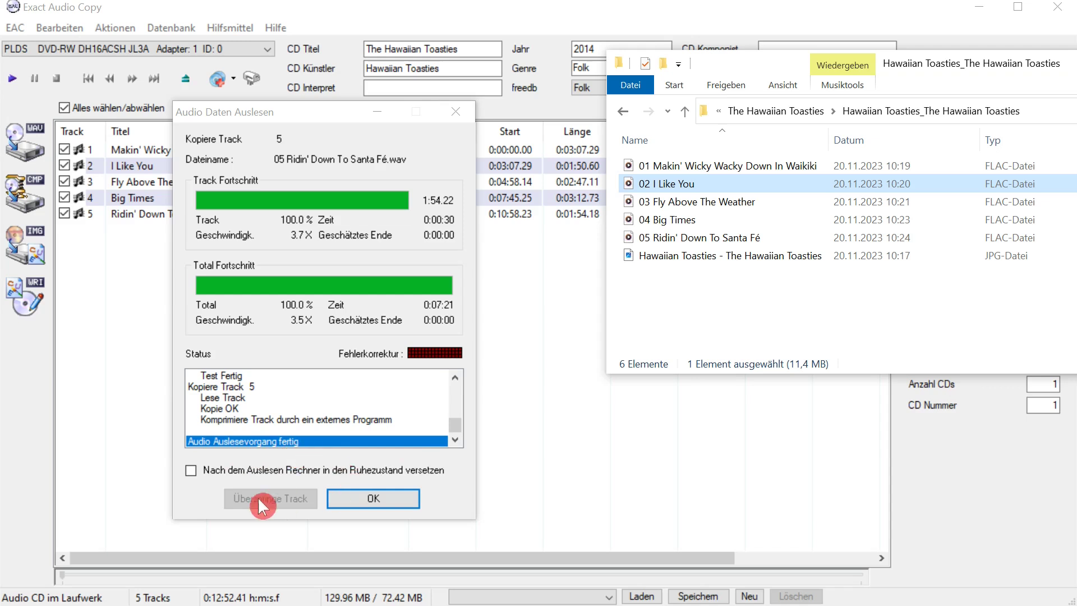
Close the completed extraction, review the track status and error report, and dismiss the report
{"action": "left_click", "coordinate": [360, 495]}
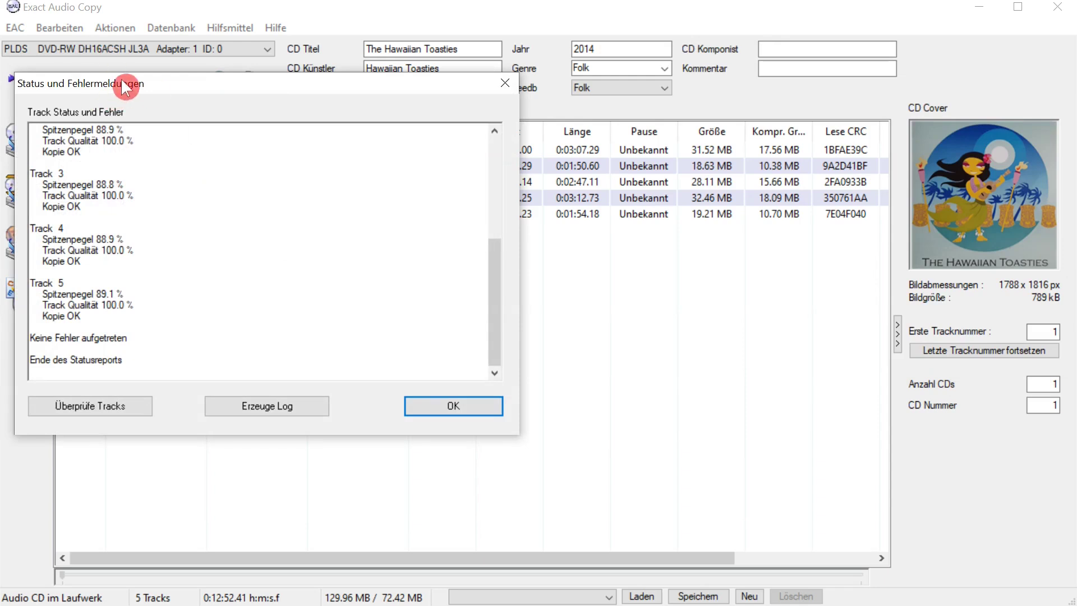
{"action": "right_click", "coordinate": [212, 85]}
{"action": "left_click", "coordinate": [236, 97]}
{"action": "left_click_drag", "start_coordinate": [236, 97], "coordinate": [305, 159]}
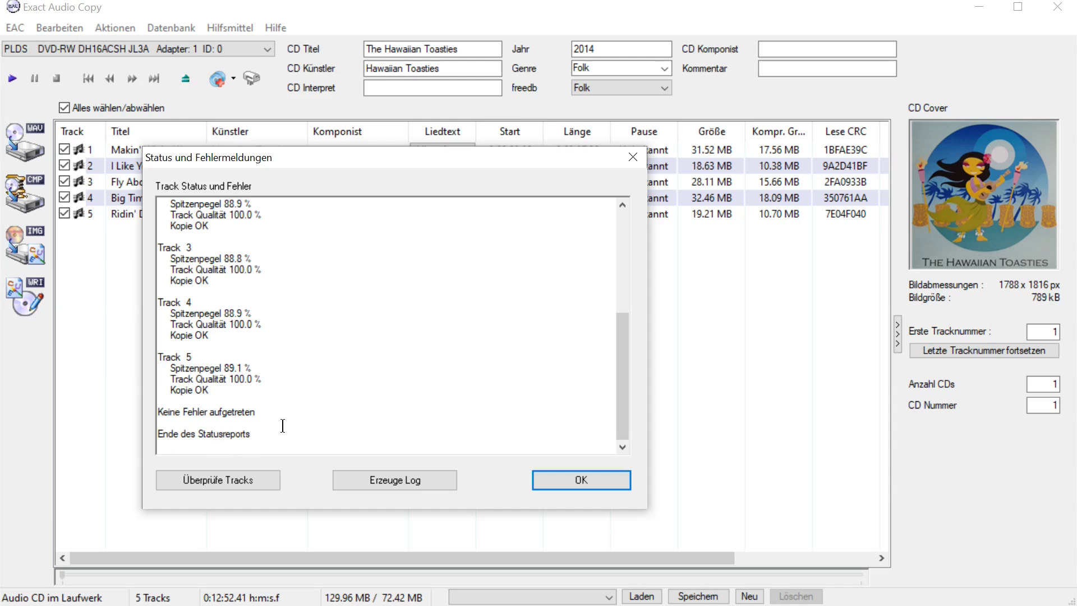
{"action": "left_click", "coordinate": [197, 490]}
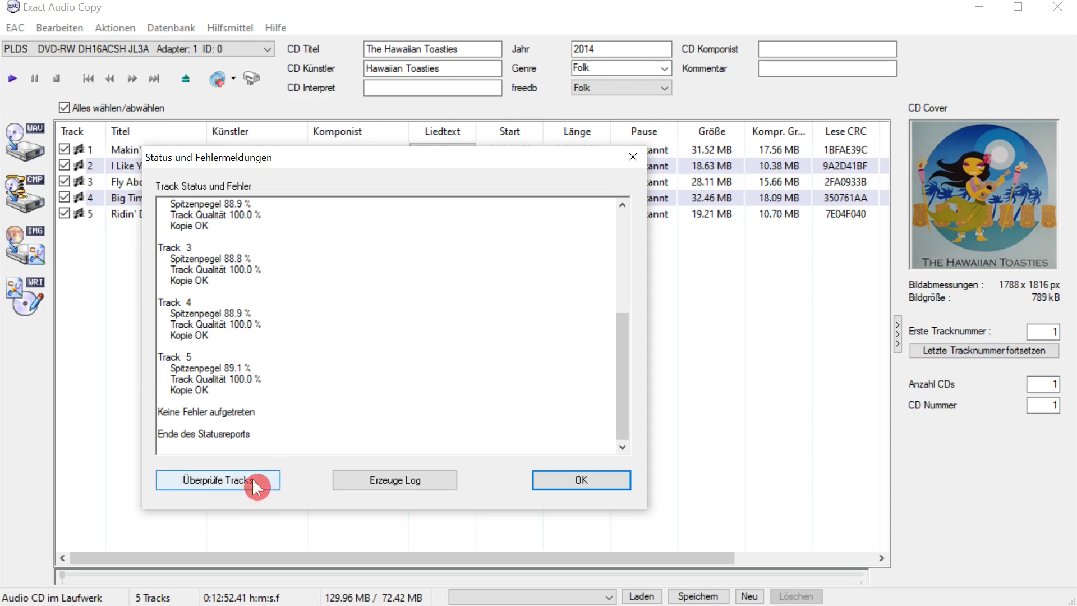
{"action": "left_click", "coordinate": [289, 177]}
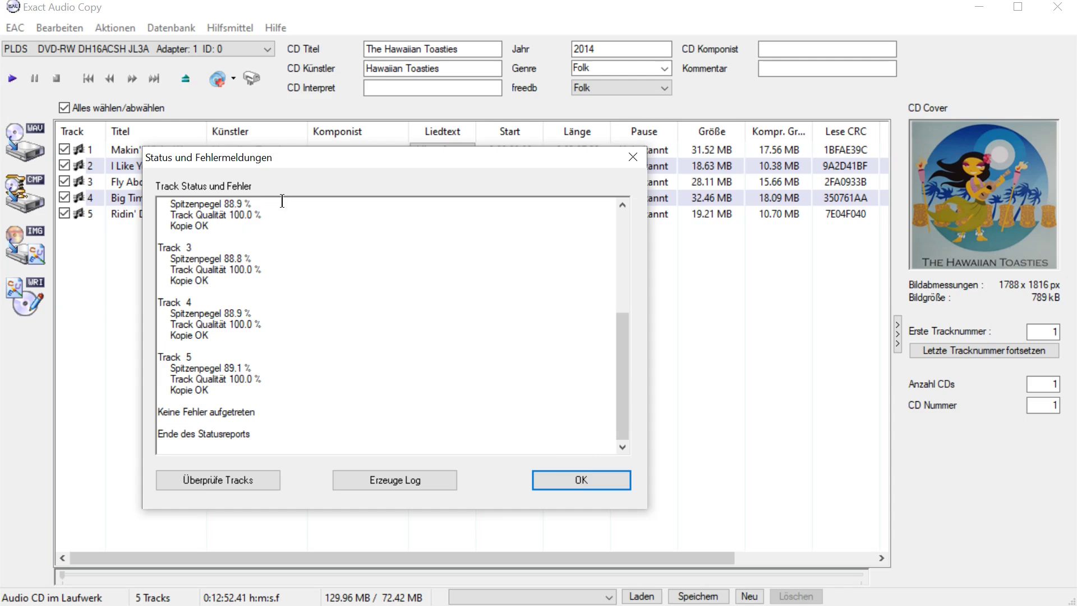
{"action": "left_click", "coordinate": [585, 477]}
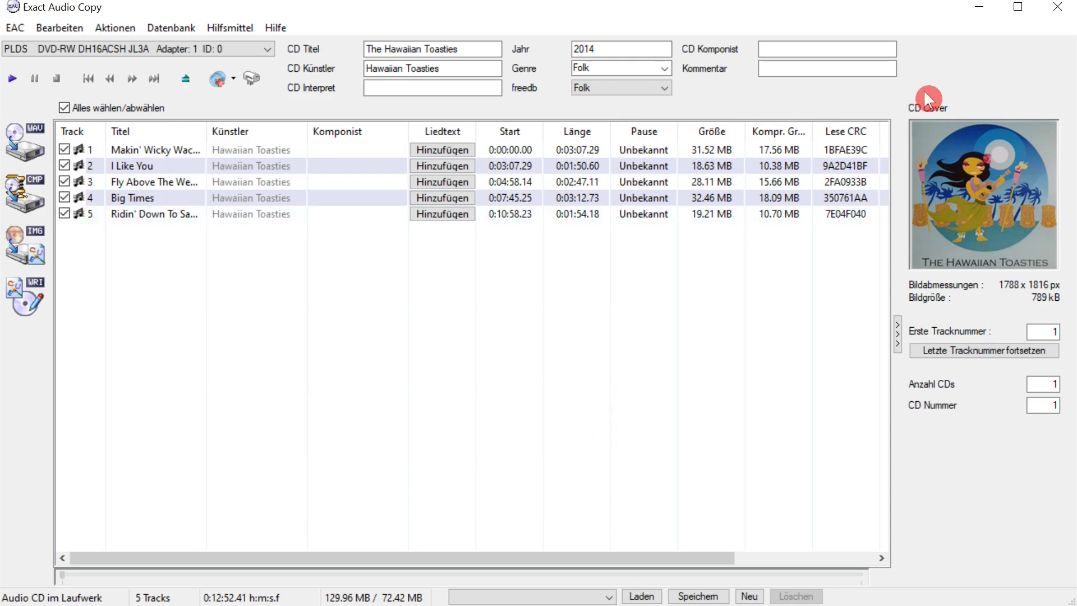
Minimize Exact Audio Copy, go up to the The Hawaiian Toasties folder, and move its window clear of the JRiver shortcut
{"action": "left_click", "coordinate": [1024, 10]}
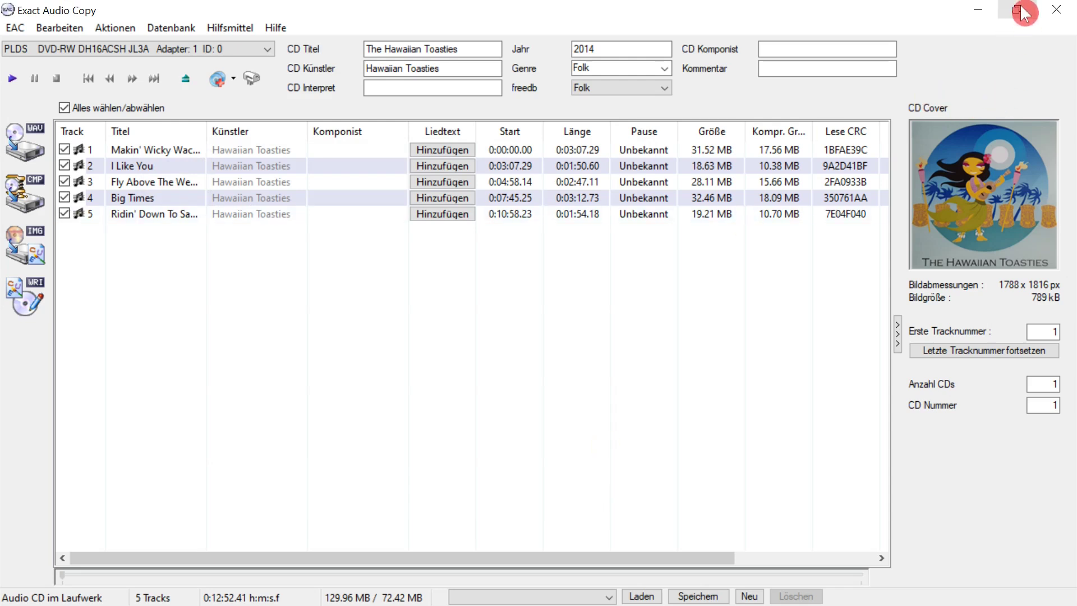
{"action": "left_click", "coordinate": [979, 10]}
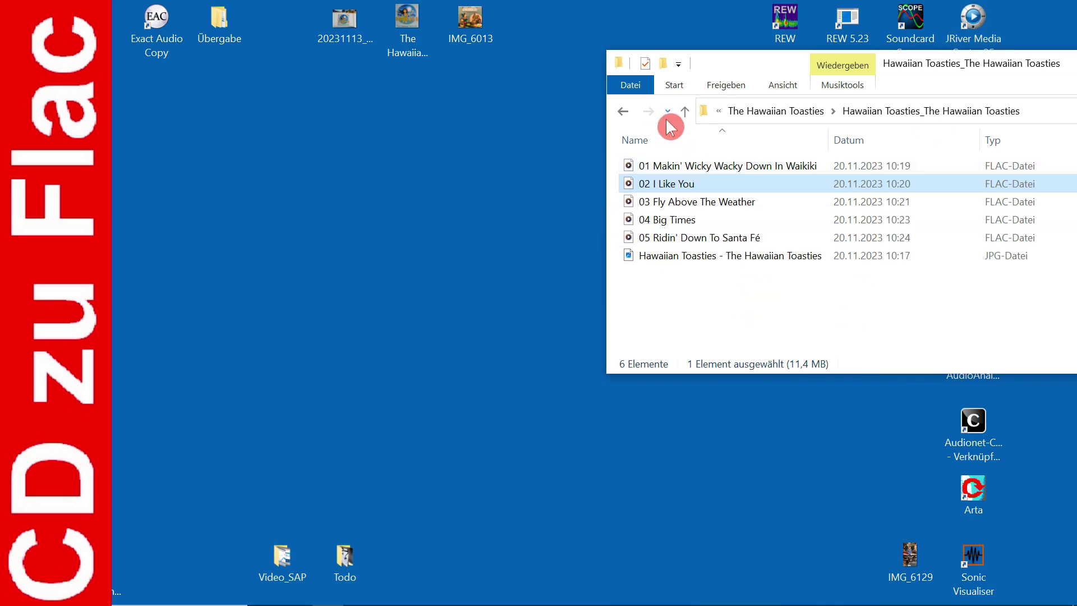
{"action": "left_click", "coordinate": [685, 111]}
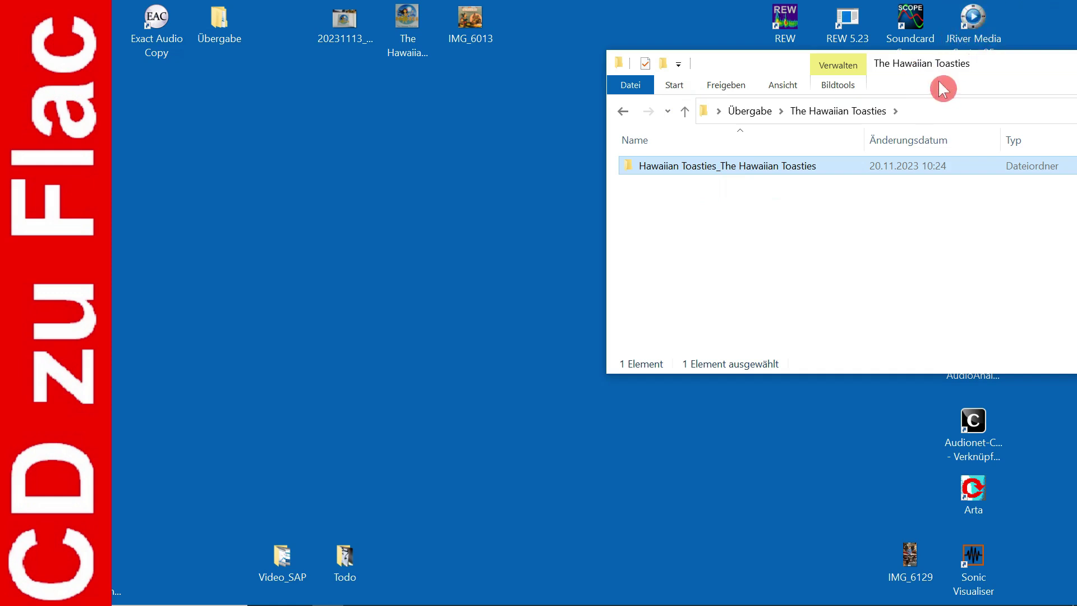
{"action": "left_click_drag", "start_coordinate": [984, 67], "coordinate": [993, 102]}
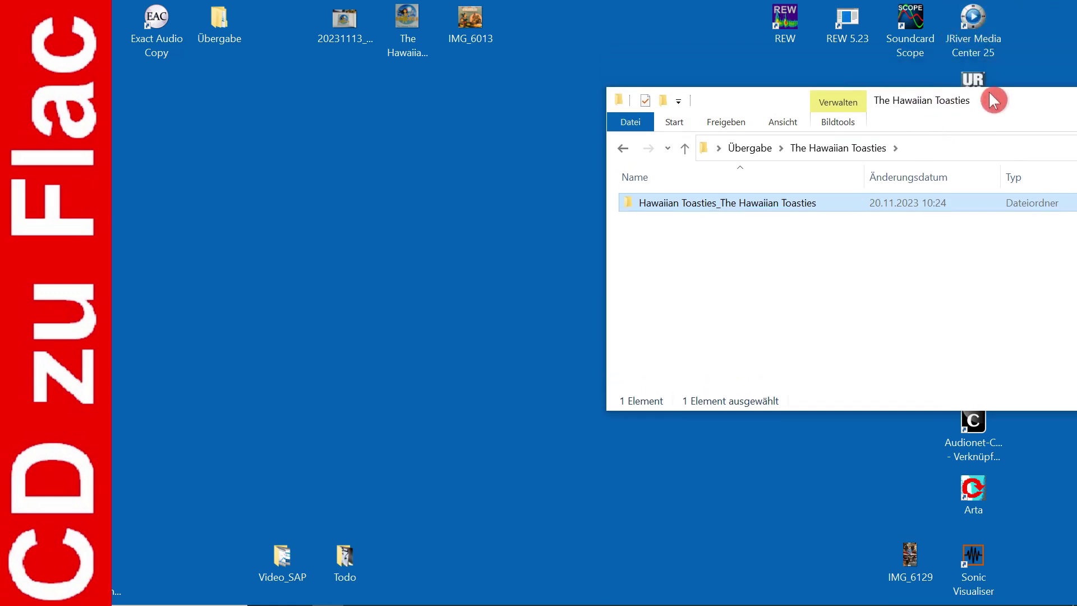
Start JRiver Media Center and browse its file explorer to Desktop, Übergabe, The Hawaiian Toasties, Hawaiian Toasties_The Hawaiian Toasties
{"action": "double_click", "coordinate": [973, 20]}
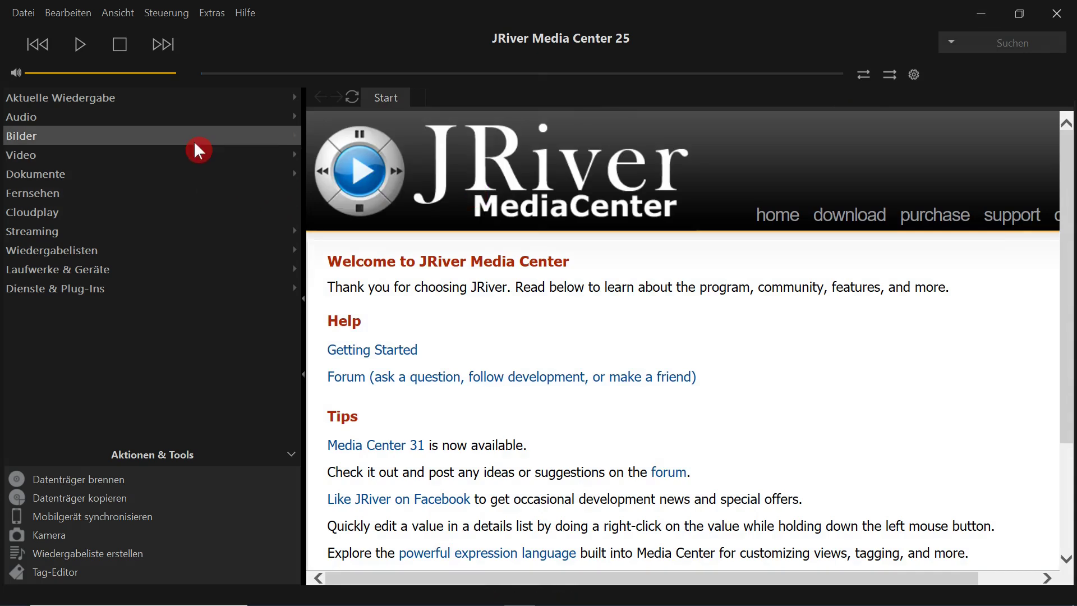
{"action": "left_click", "coordinate": [68, 271]}
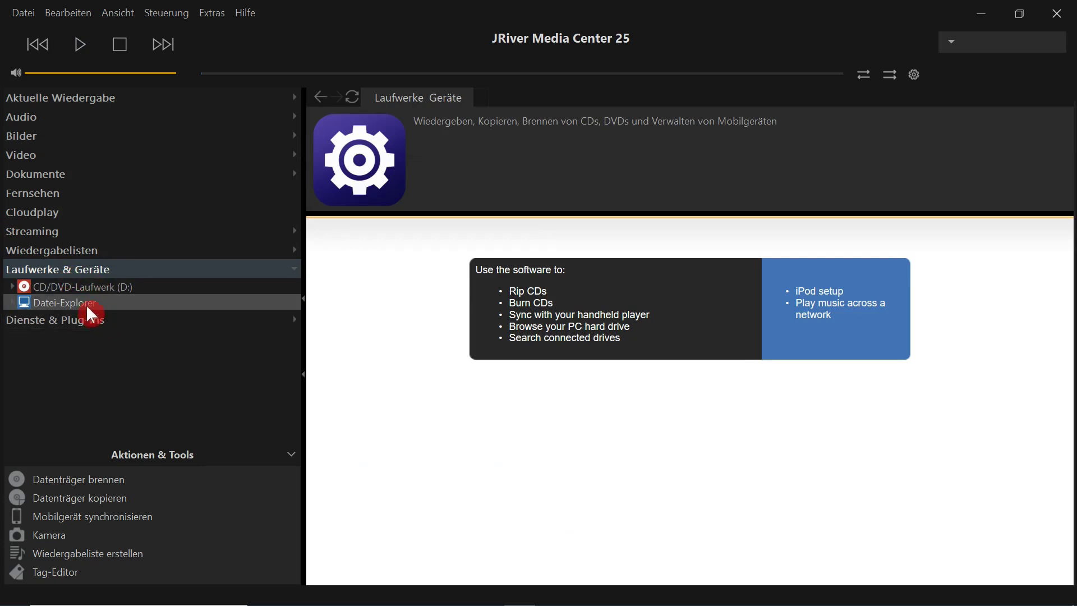
{"action": "left_click", "coordinate": [83, 302]}
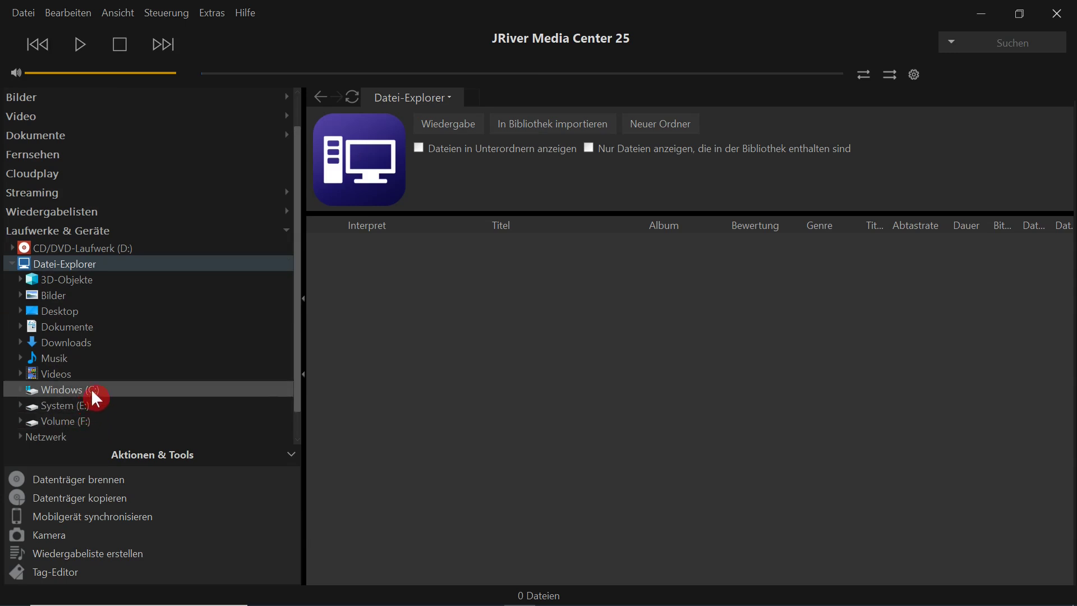
{"action": "left_click", "coordinate": [91, 389]}
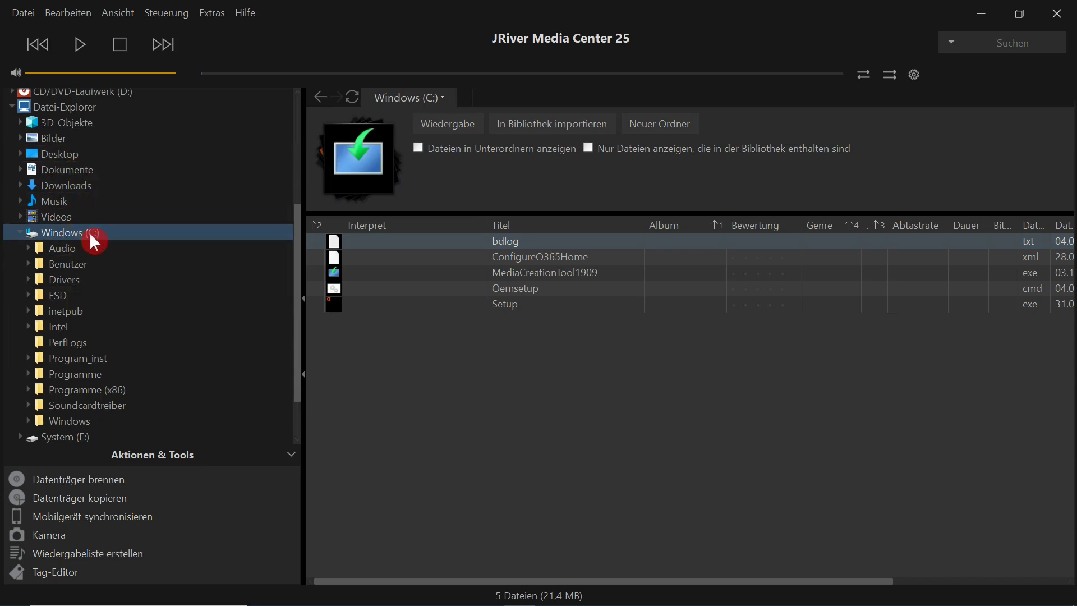
{"action": "left_click", "coordinate": [58, 155]}
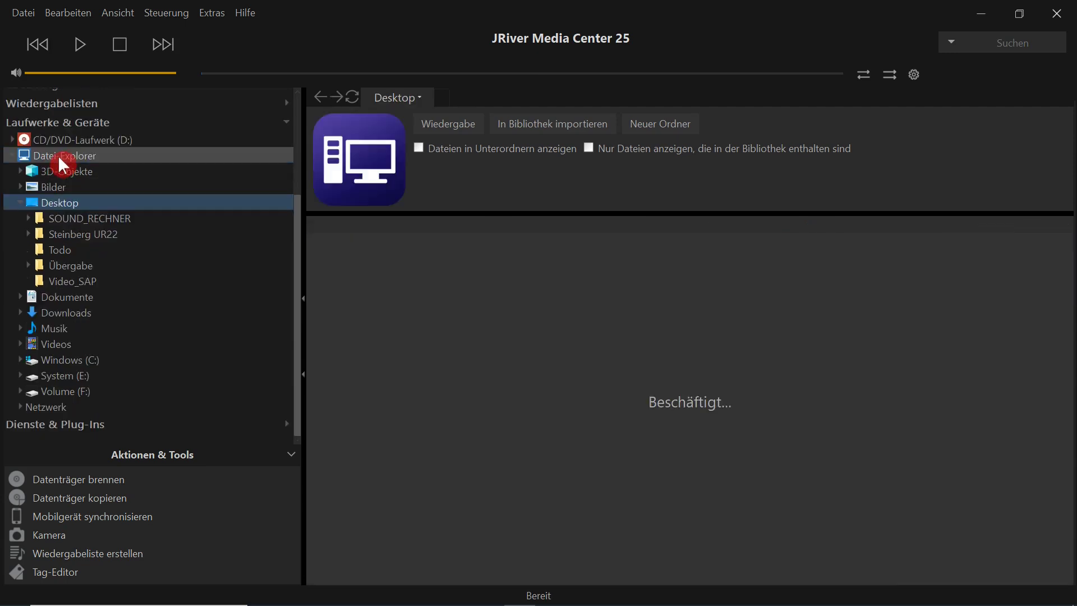
{"action": "left_click", "coordinate": [79, 266]}
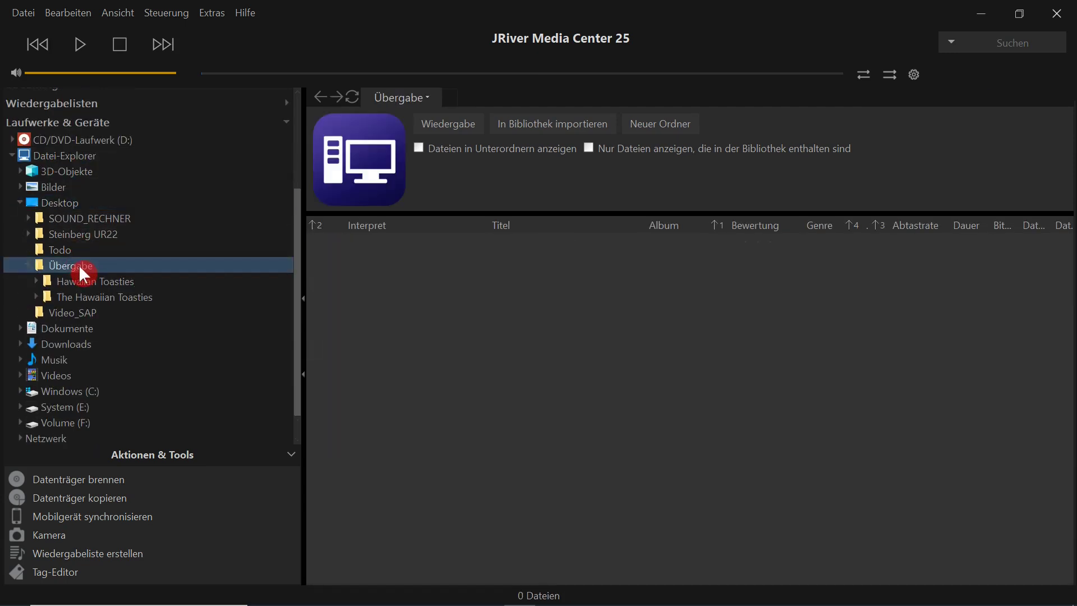
{"action": "left_click", "coordinate": [124, 295]}
{"action": "left_click", "coordinate": [124, 312]}
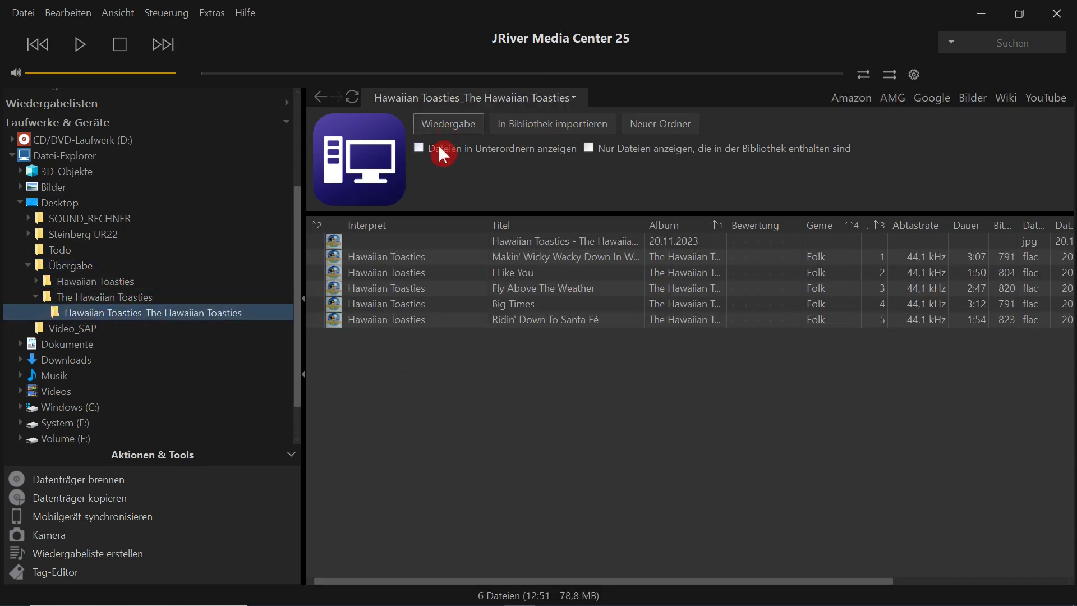
Import the folder's files into the JRiver library and display the tracks of The Hawaiian Toasties from the new albums
{"action": "left_click", "coordinate": [568, 126]}
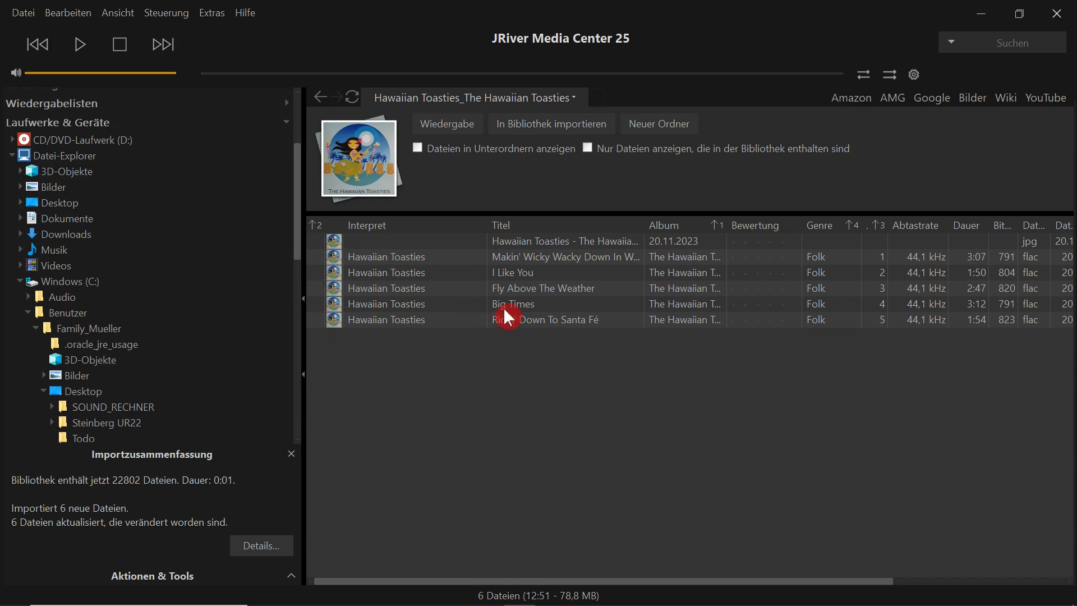
{"action": "left_click_drag", "start_coordinate": [298, 200], "coordinate": [34, 117]}
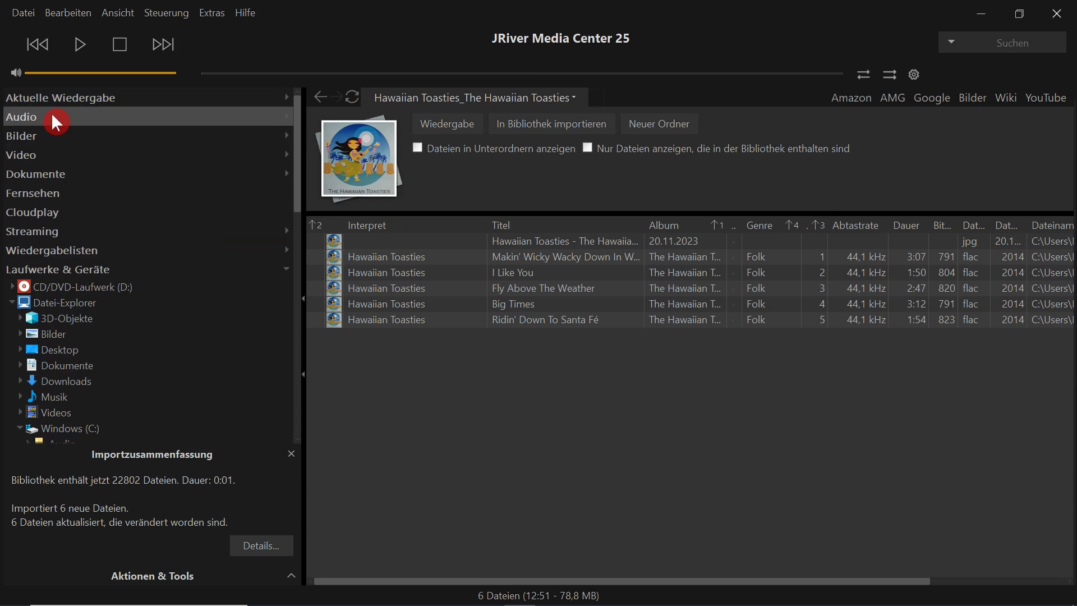
{"action": "left_click", "coordinate": [50, 116]}
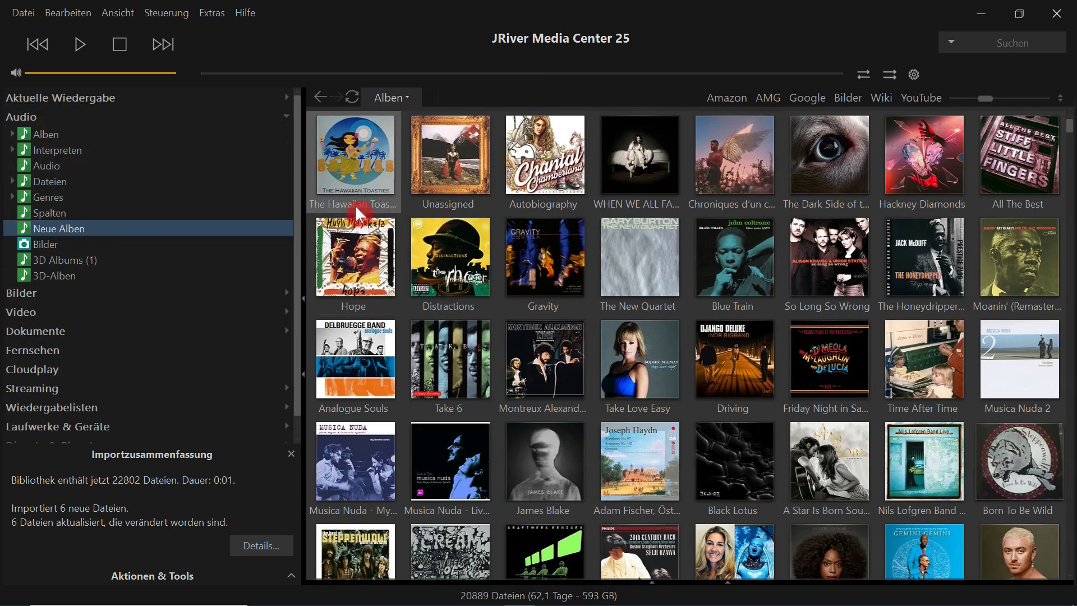
{"action": "mouse_move", "coordinate": [369, 157]}
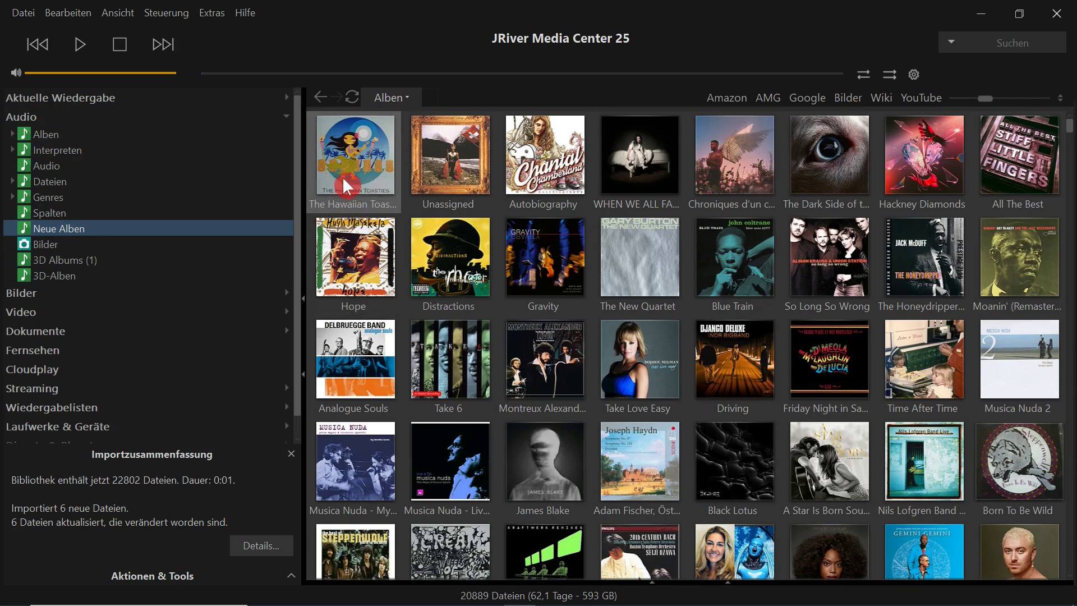
{"action": "left_click", "coordinate": [344, 164]}
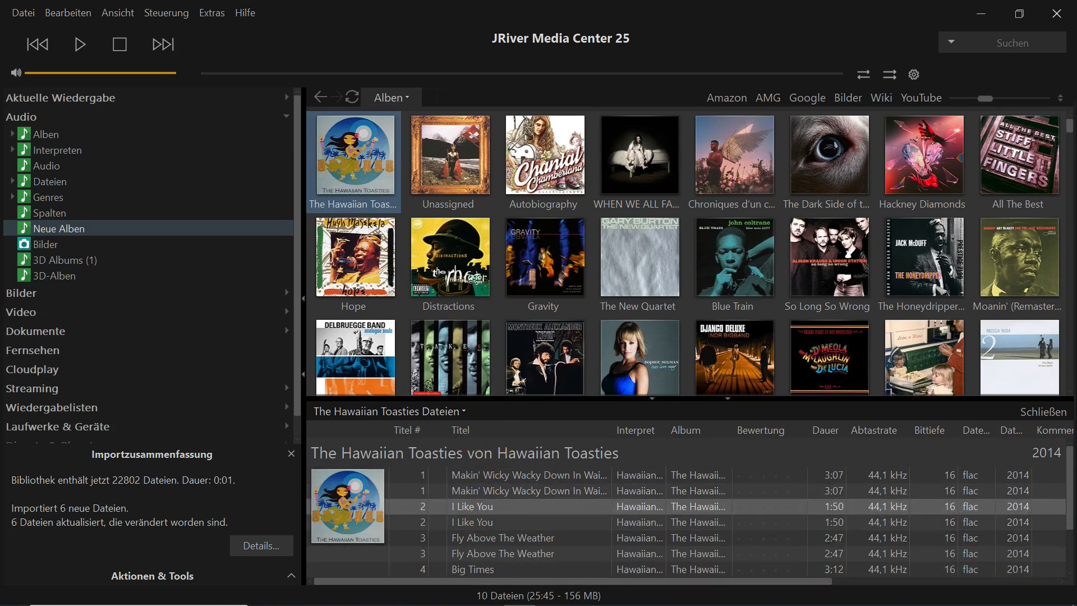
Play the track I Like You briefly as a test, pause it, and close JRiver Media Center
{"action": "mouse_move", "coordinate": [472, 506]}
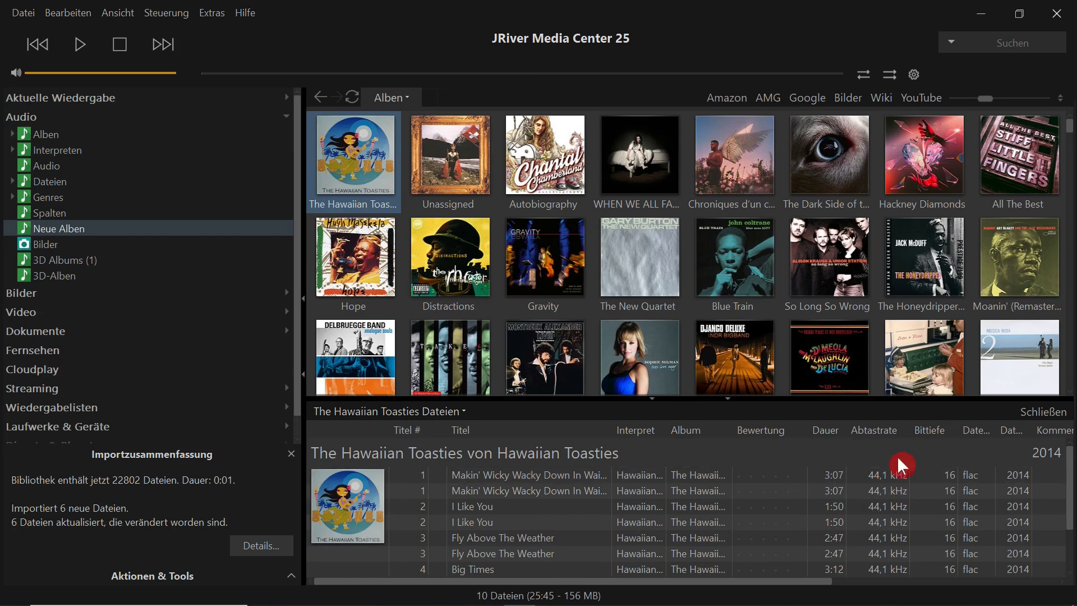
{"action": "double_click", "coordinate": [461, 507]}
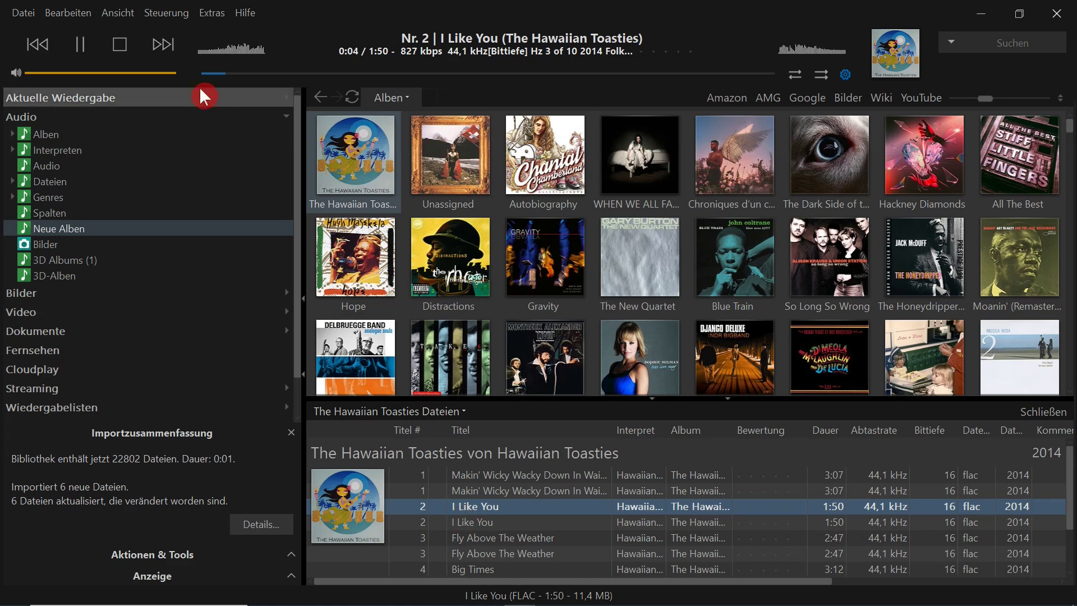
{"action": "left_click", "coordinate": [82, 50]}
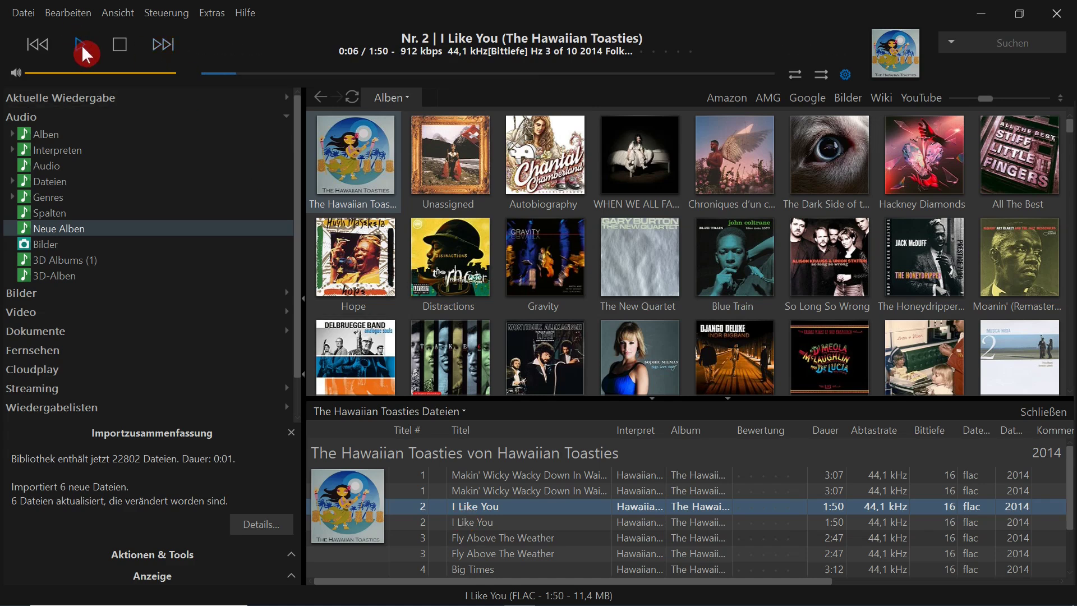
{"action": "left_click", "coordinate": [1058, 15]}
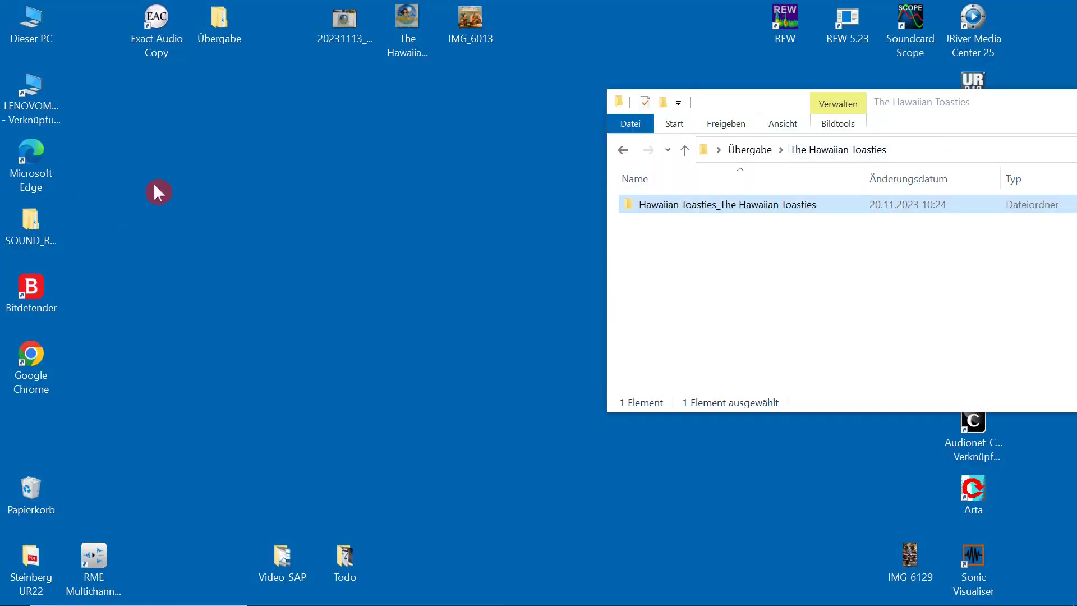
Browse from Dieser PC to the Musik folder on Volume (F:), closing the SOUND_RECHNER folder first
{"action": "double_click", "coordinate": [40, 230]}
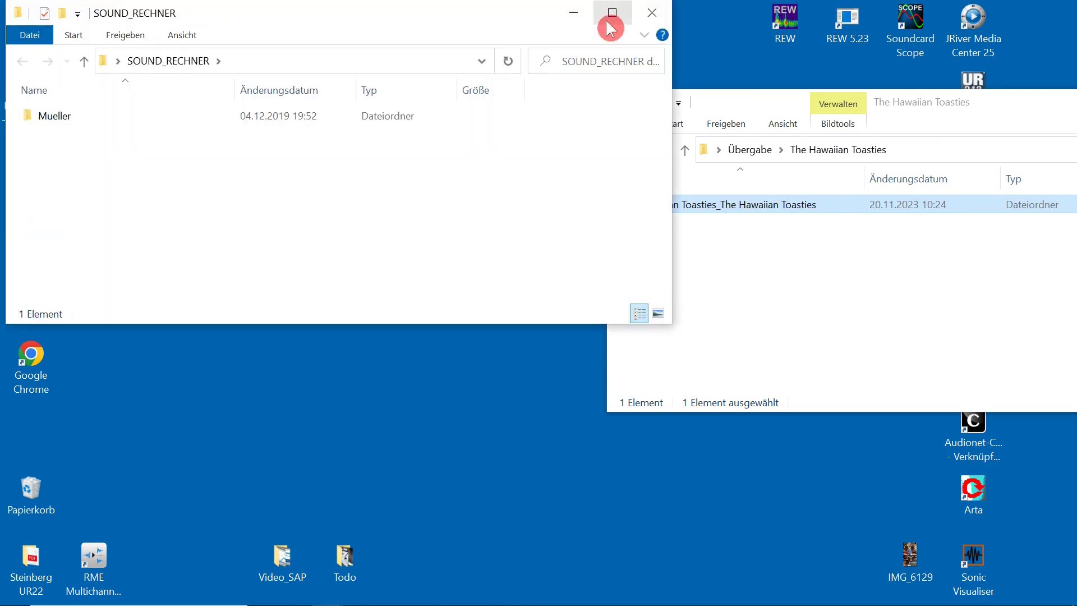
{"action": "left_click", "coordinate": [652, 12]}
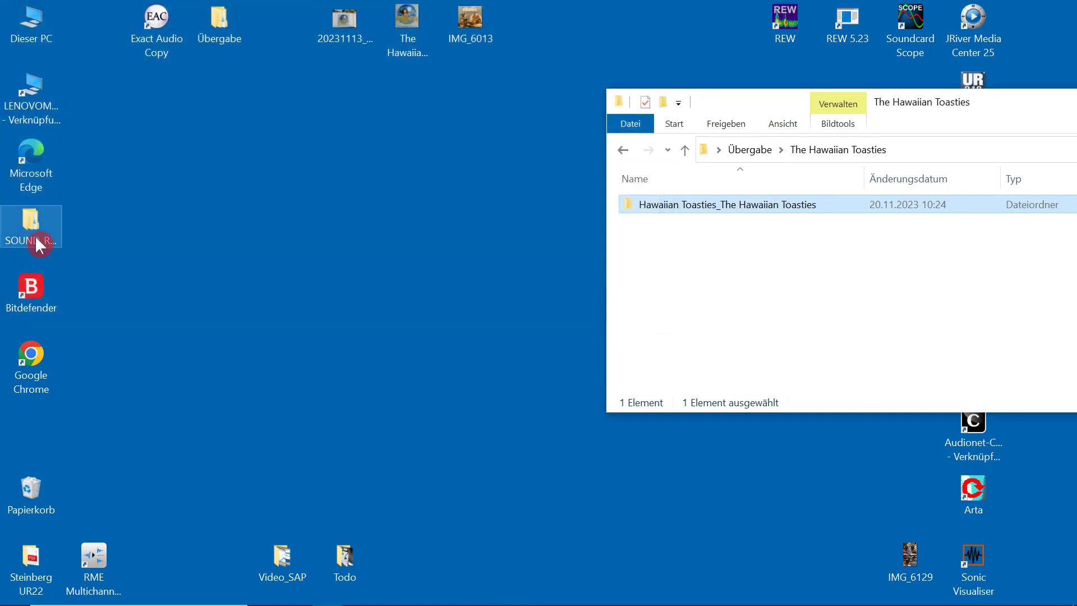
{"action": "double_click", "coordinate": [32, 20]}
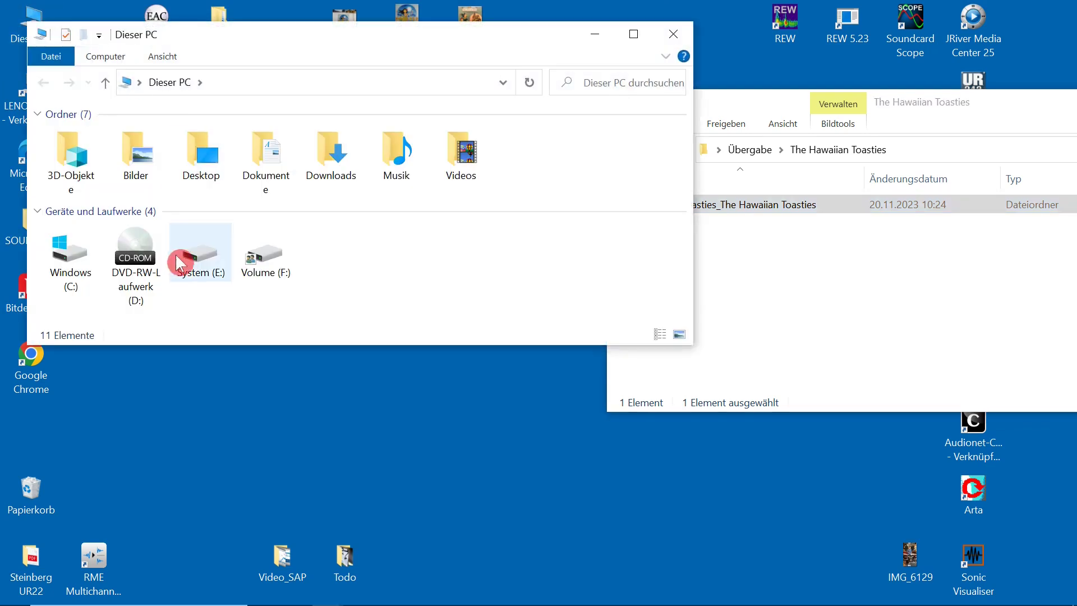
{"action": "double_click", "coordinate": [280, 274]}
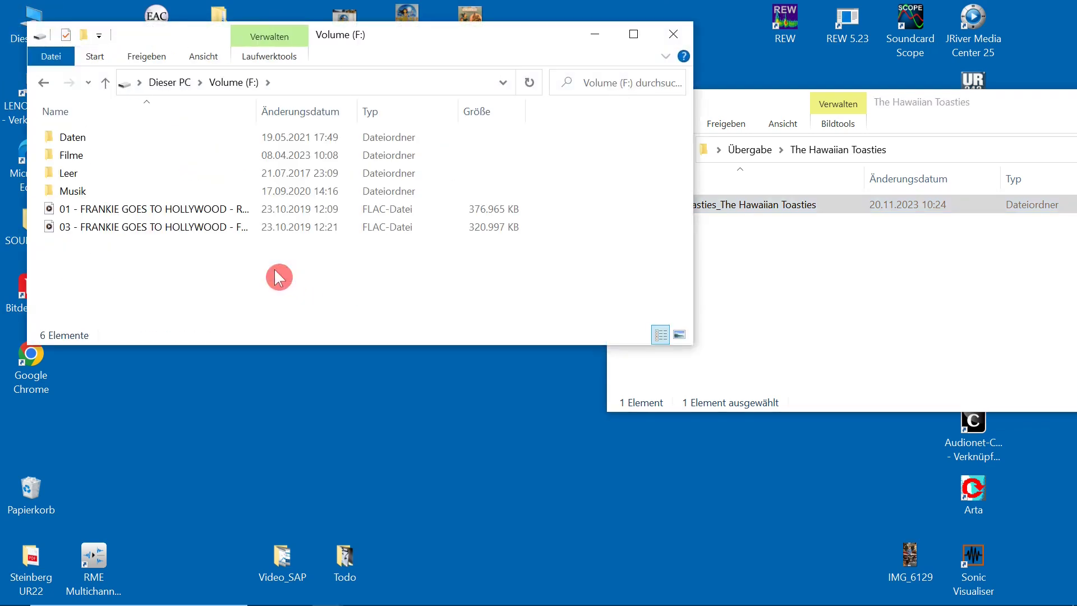
{"action": "double_click", "coordinate": [75, 190]}
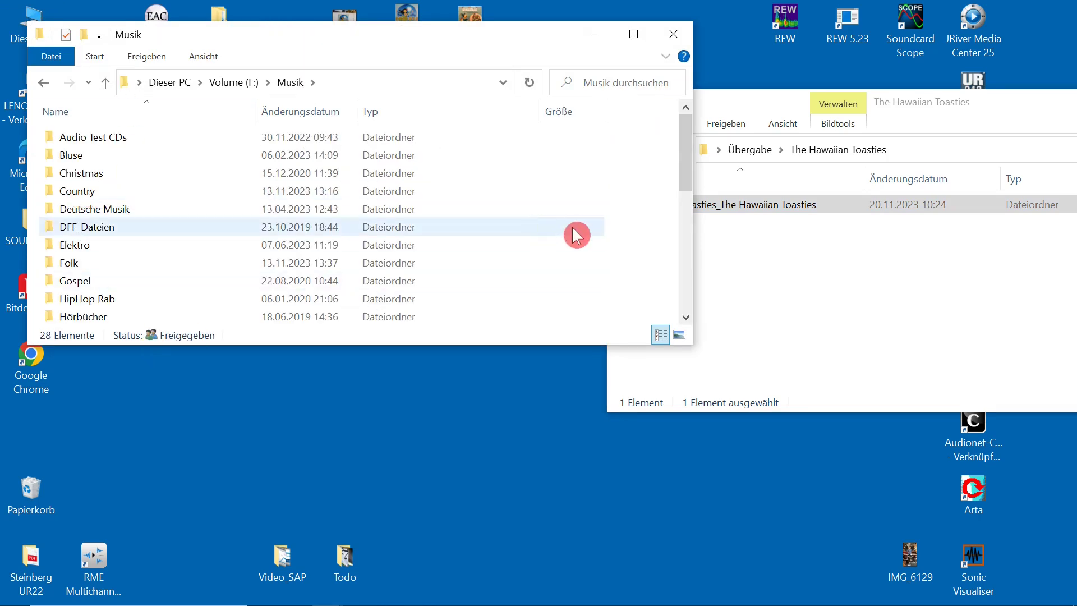
Look through the genre folders in Musik, open Folk, and locate the Hawaiian Toasties album folders
{"action": "left_click_drag", "start_coordinate": [690, 159], "coordinate": [687, 203]}
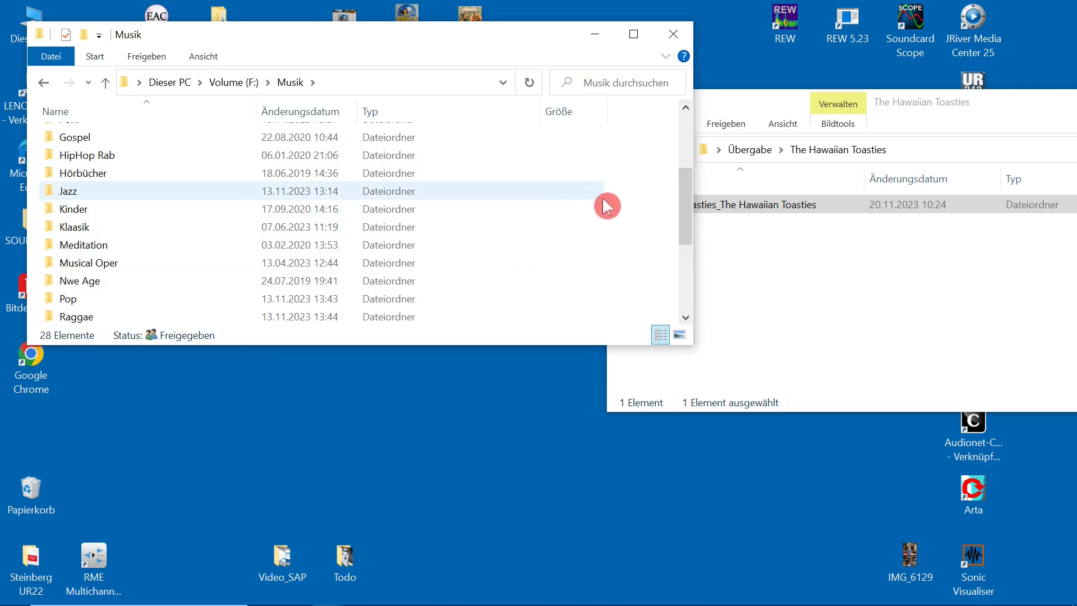
{"action": "left_click_drag", "start_coordinate": [690, 207], "coordinate": [669, 159]}
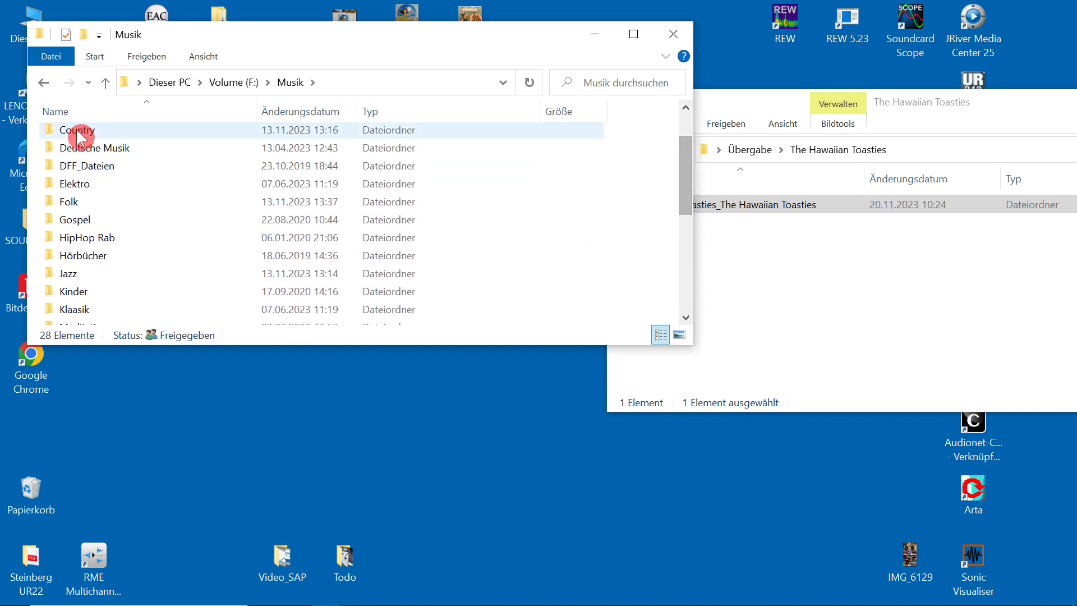
{"action": "double_click", "coordinate": [79, 205]}
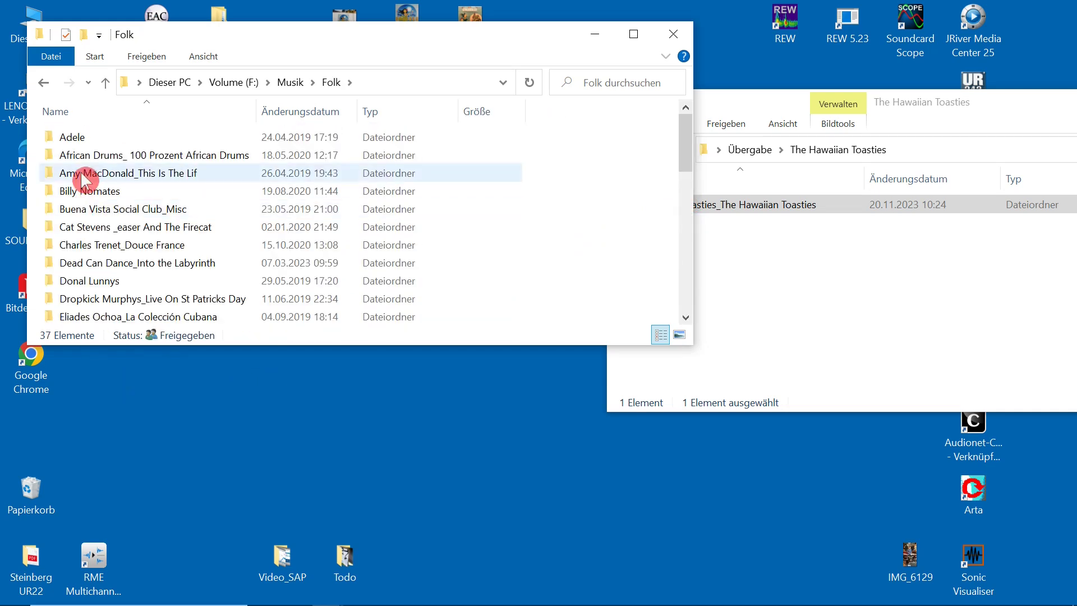
{"action": "left_click", "coordinate": [684, 184]}
{"action": "mouse_move", "coordinate": [683, 183]}
{"action": "left_mouse_down"}
{"action": "mouse_move", "coordinate": [690, 207]}
{"action": "mouse_move", "coordinate": [689, 187]}
{"action": "left_mouse_up"}
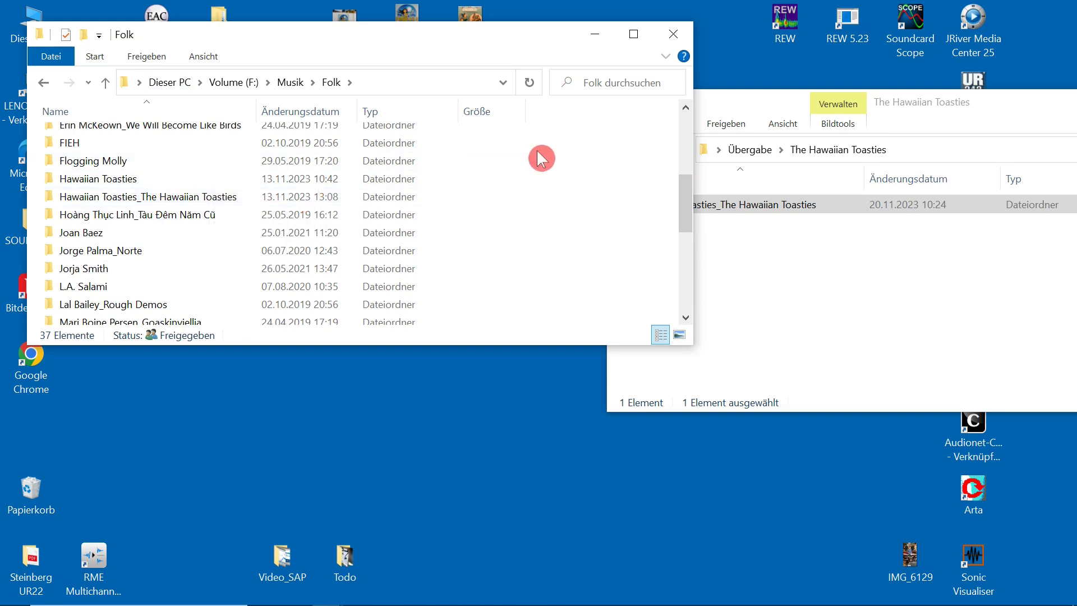
Close the Folk folder window and The Hawaiian Toasties folder window
{"action": "left_click", "coordinate": [672, 36]}
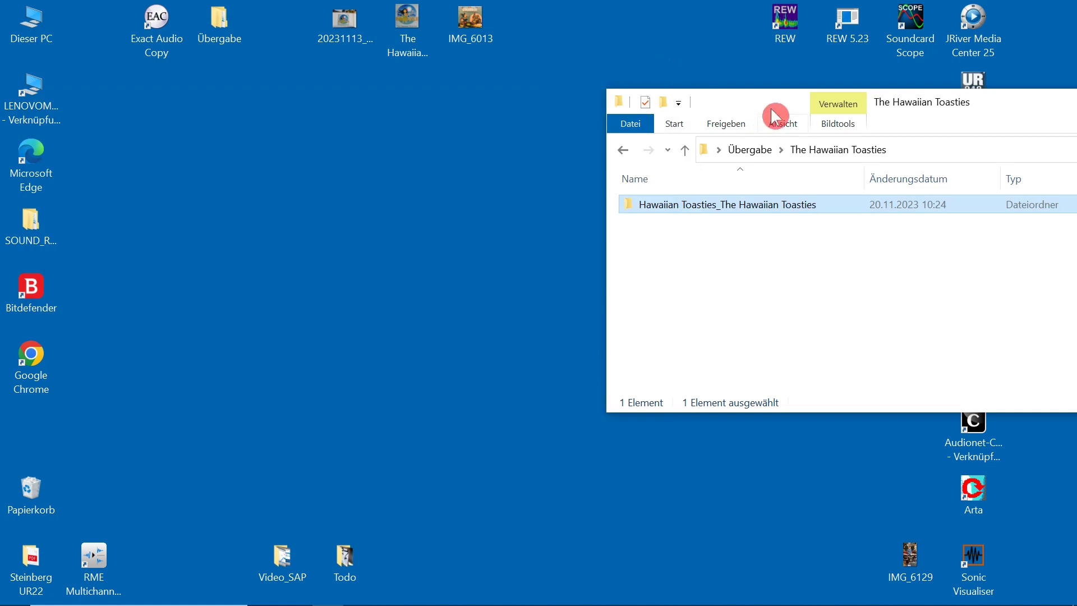
{"action": "left_click_drag", "start_coordinate": [771, 100], "coordinate": [295, 117]}
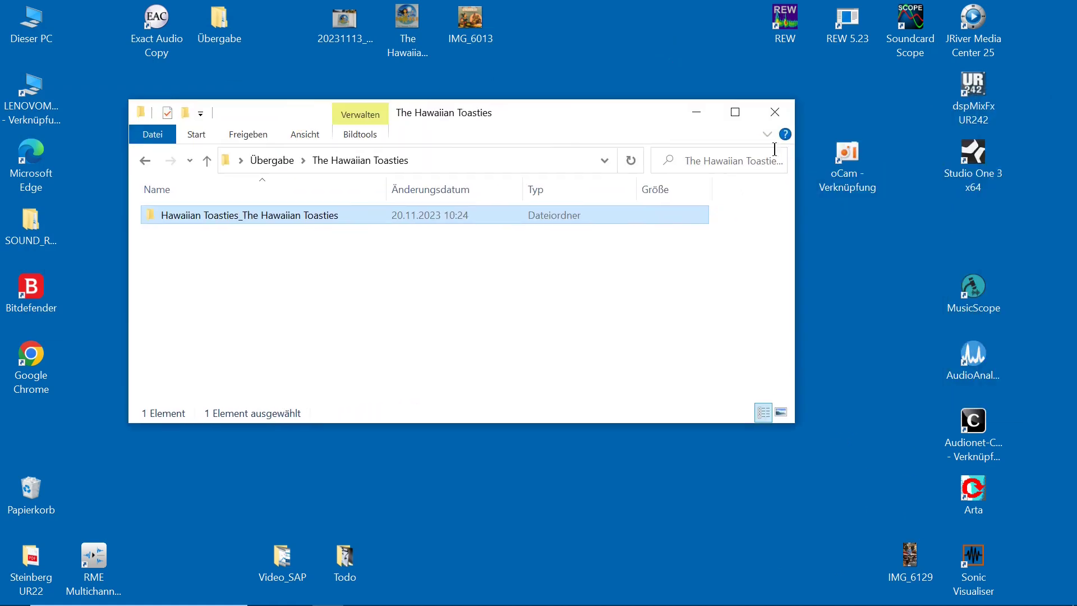
{"action": "left_click", "coordinate": [772, 116]}
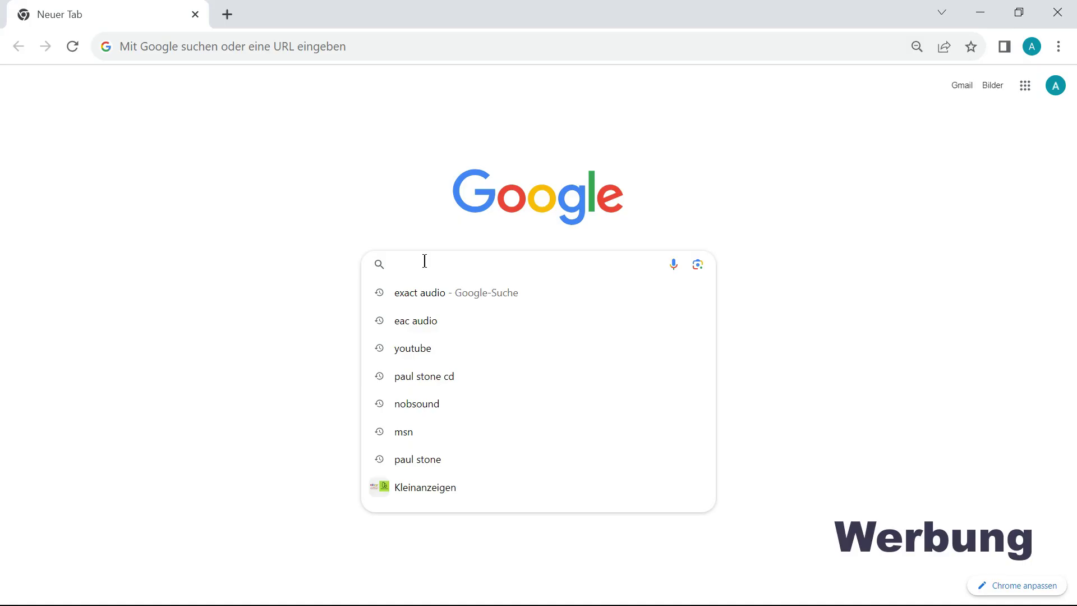
Search Google in Chrome for "exact audio", open the exactaudiocopy.de website, and dismiss its translation prompt
{"action": "left_click", "coordinate": [414, 298]}
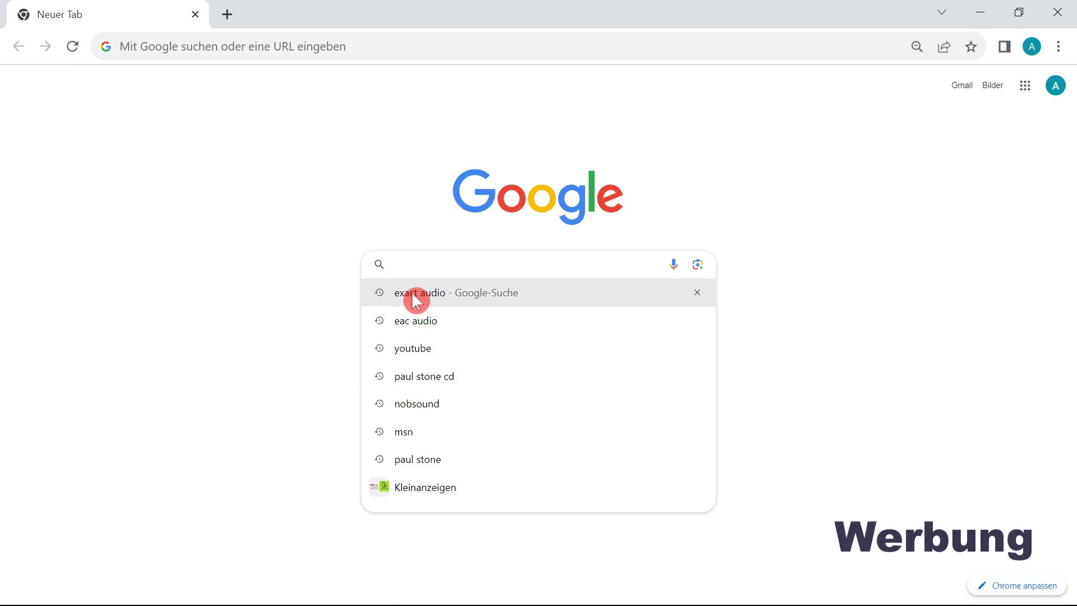
{"action": "left_click", "coordinate": [414, 295]}
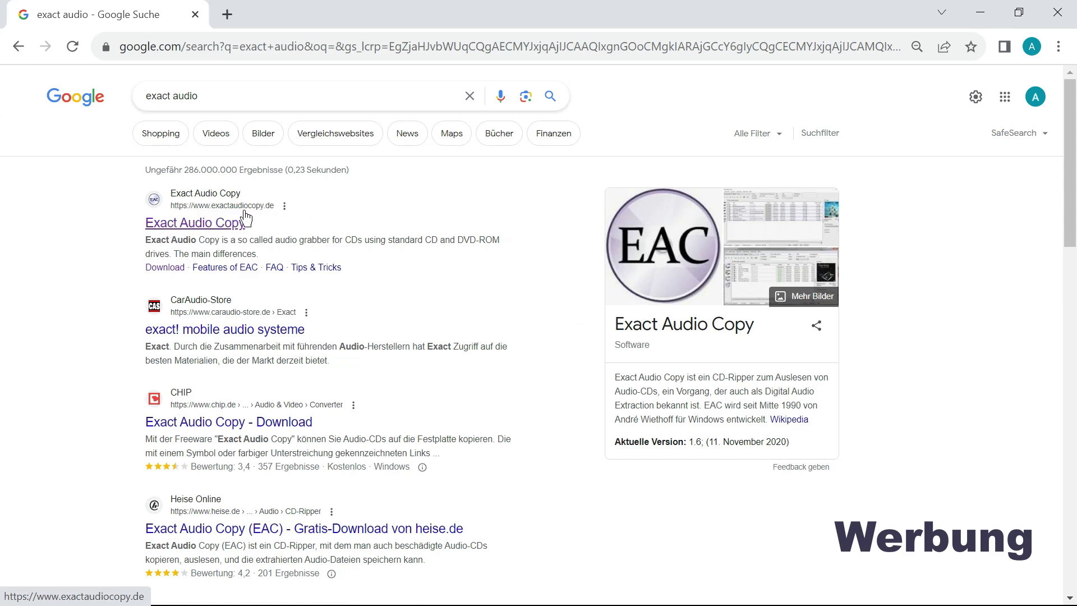
{"action": "left_click", "coordinate": [218, 227]}
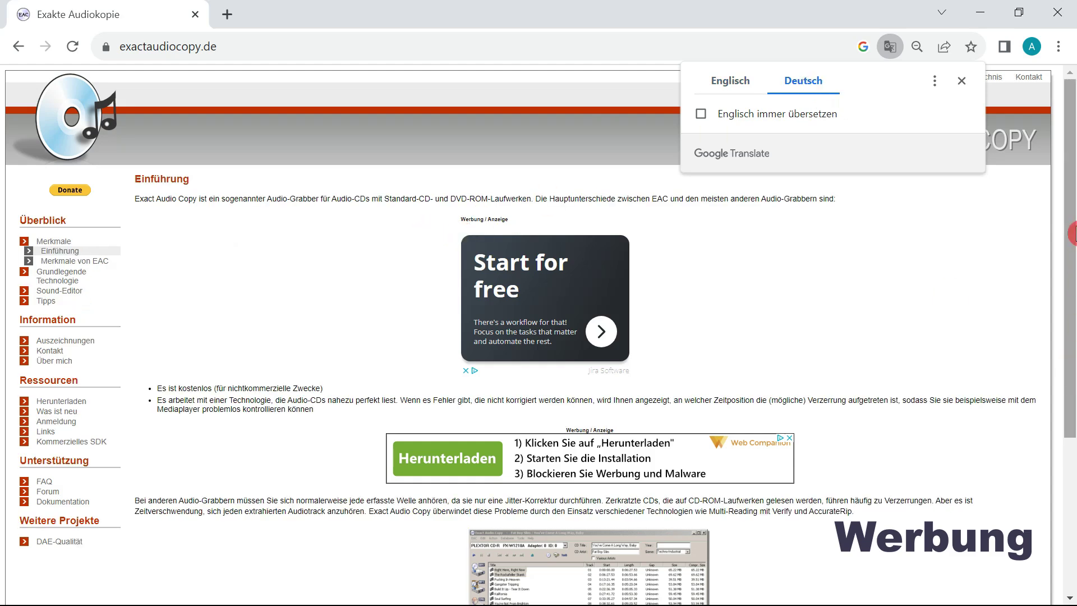
{"action": "left_click", "coordinate": [961, 82]}
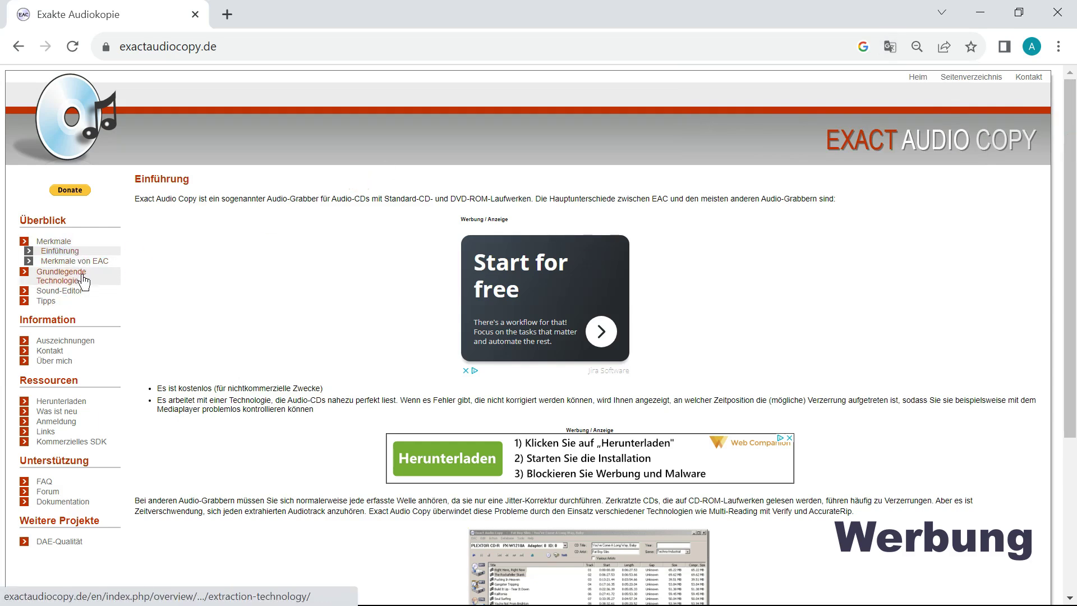
Open the website's download page and download the Exact Audio Copy V1.6 installer
{"action": "left_click", "coordinate": [84, 321]}
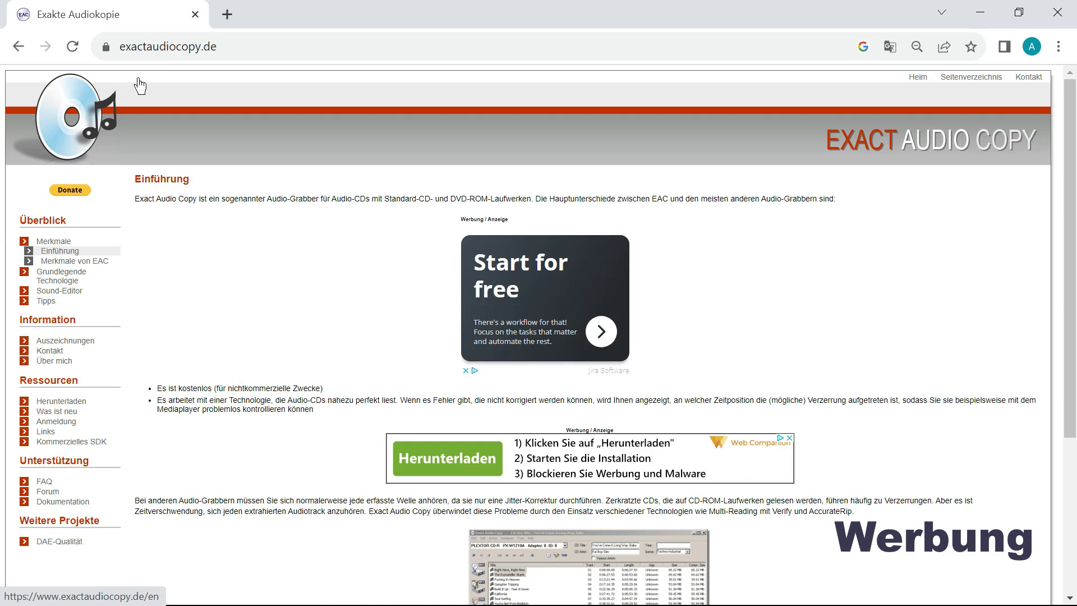
{"action": "left_click", "coordinate": [56, 422]}
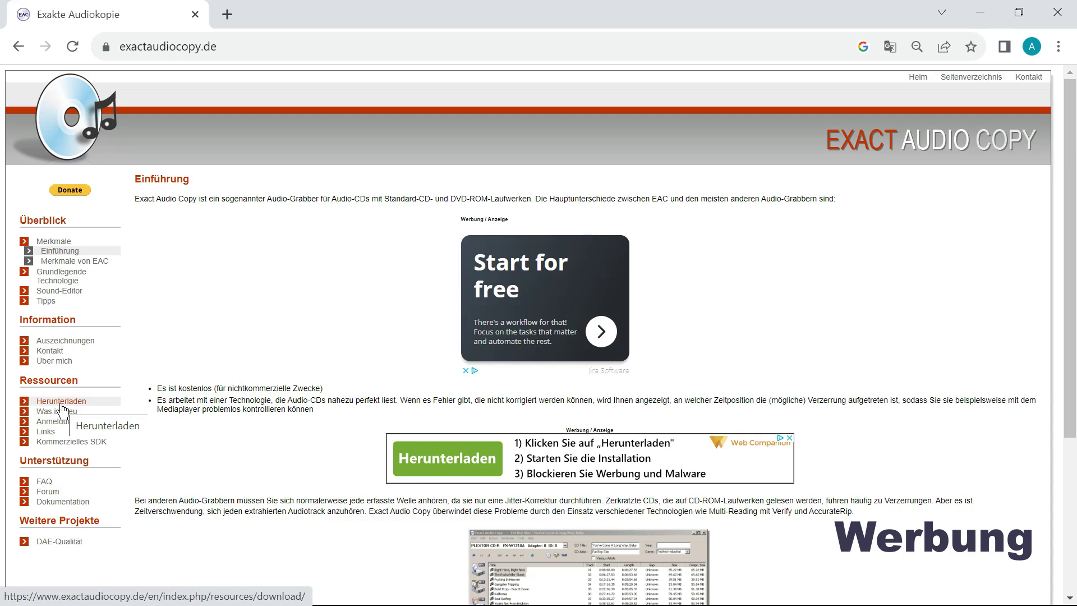
{"action": "left_click", "coordinate": [61, 404]}
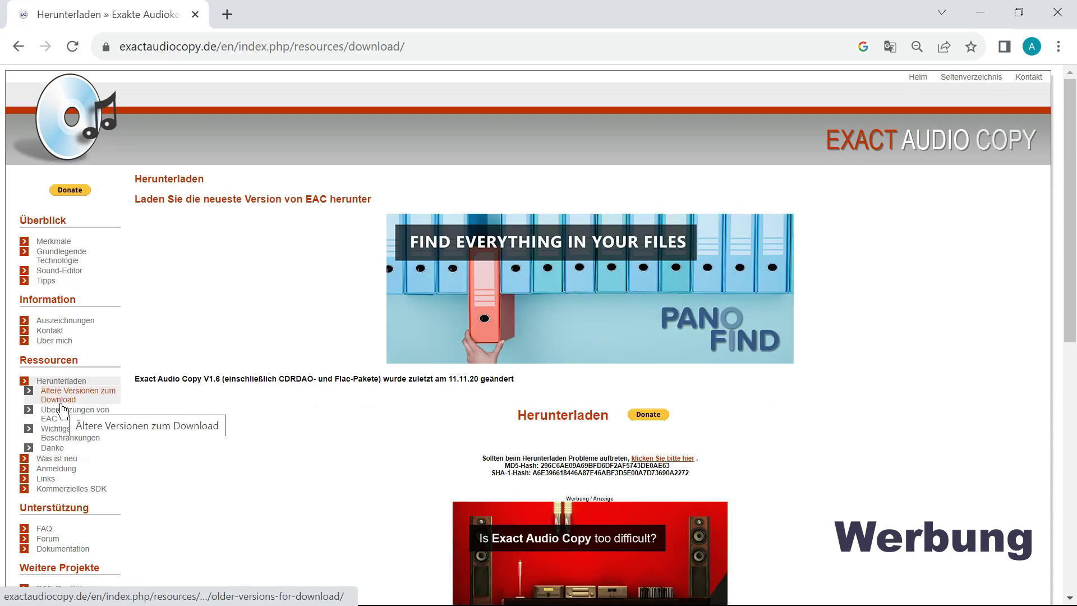
{"action": "left_click_drag", "start_coordinate": [113, 412], "coordinate": [323, 400]}
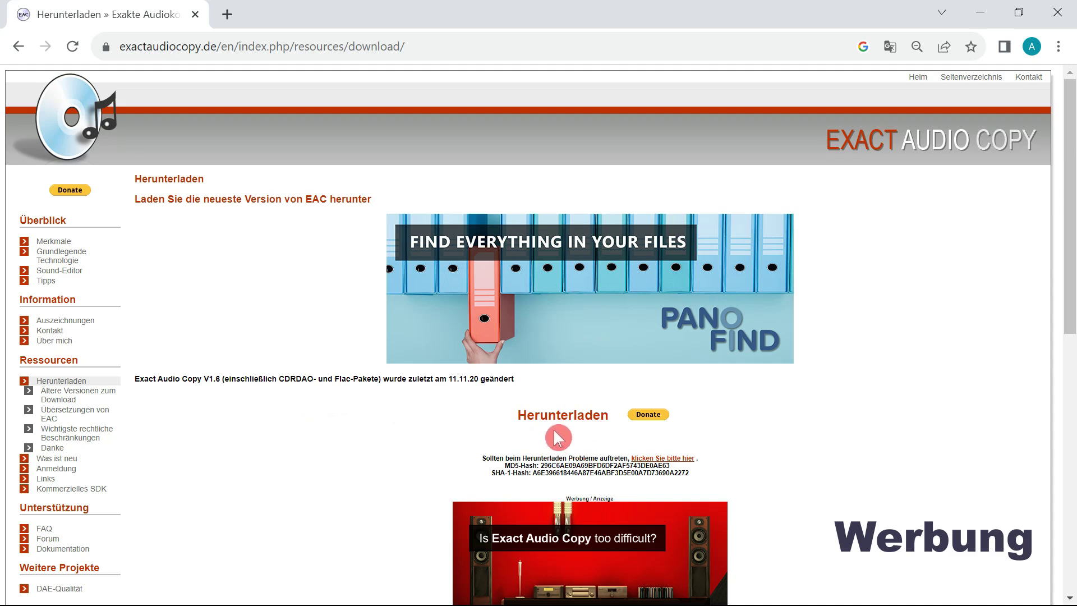
{"action": "left_click", "coordinate": [568, 418]}
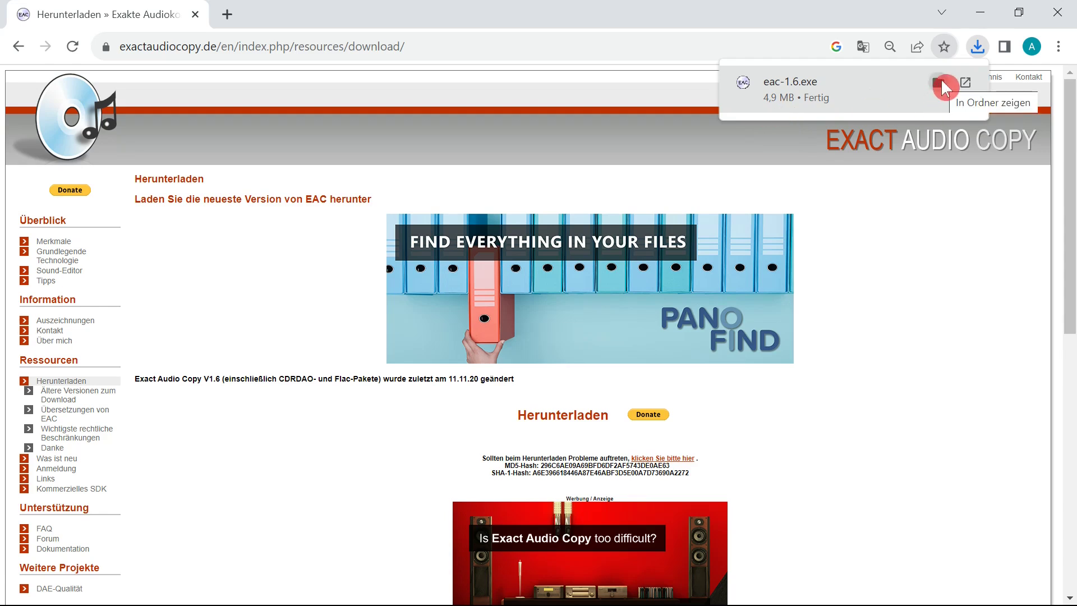
Show the downloaded eac-1.6 file in its folder, run the installer, and agree to the license terms
{"action": "left_click", "coordinate": [940, 83]}
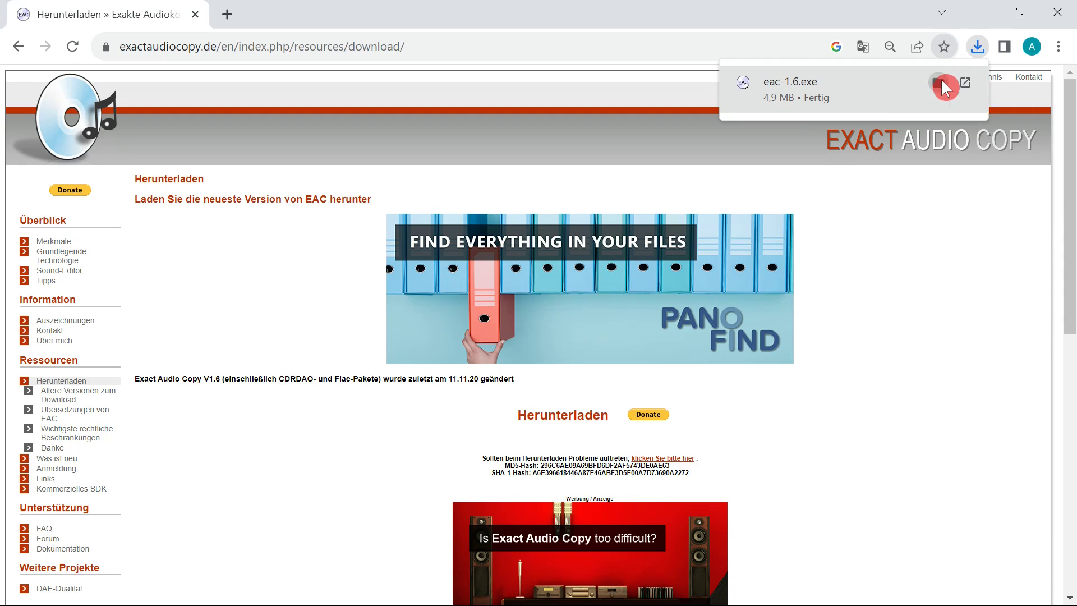
{"action": "left_click", "coordinate": [942, 82]}
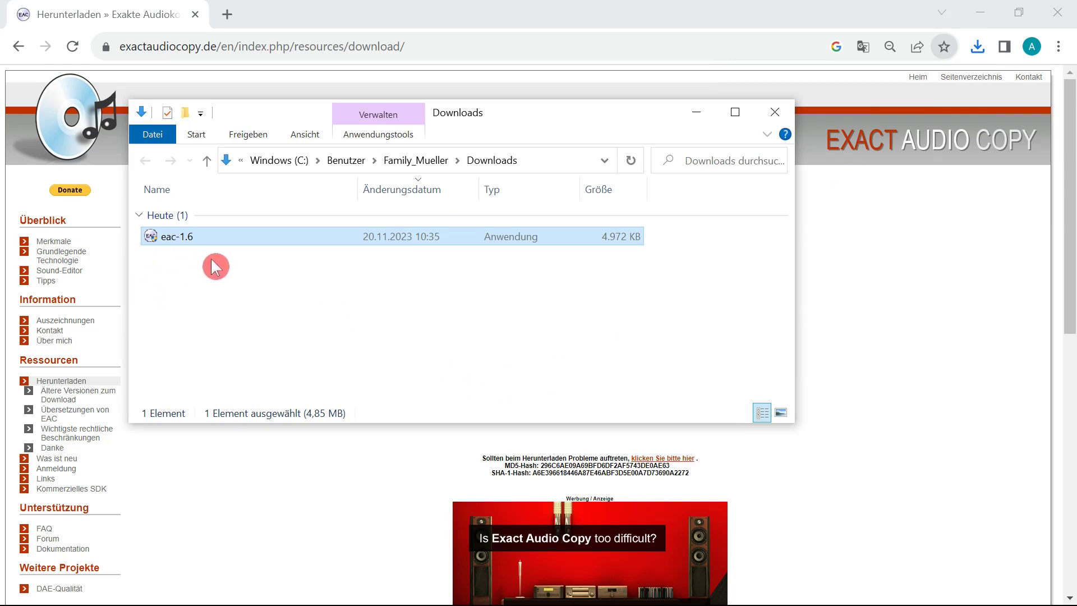
{"action": "double_click", "coordinate": [167, 238]}
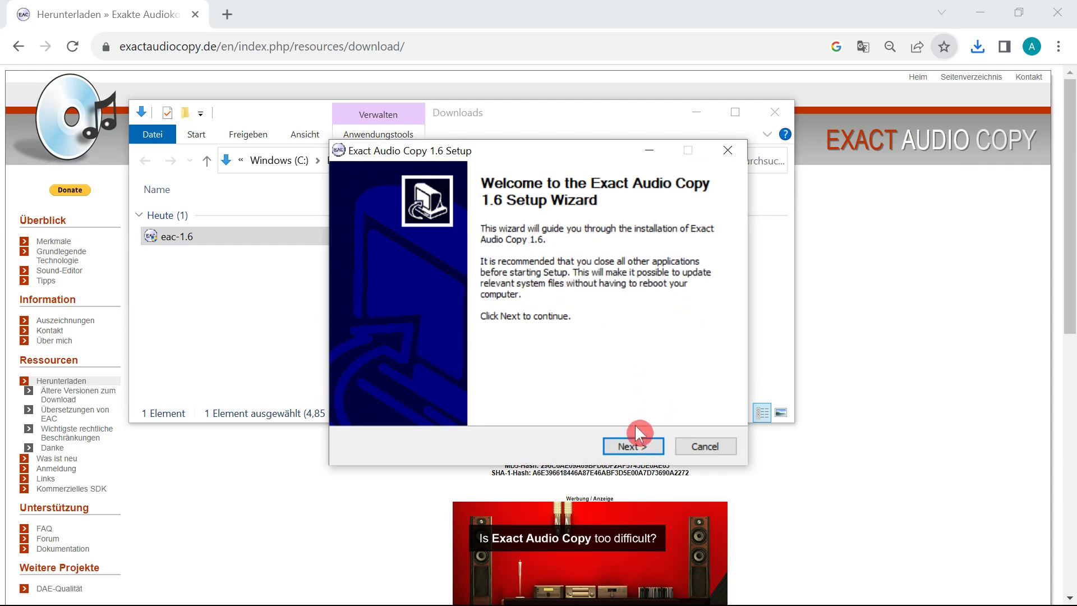
{"action": "left_click", "coordinate": [632, 448]}
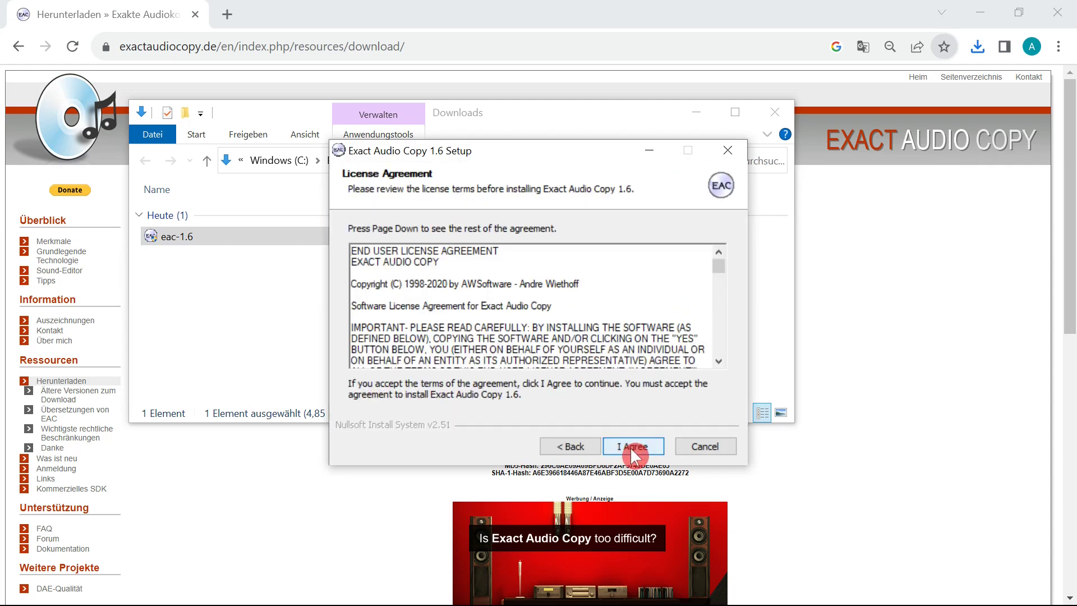
{"action": "left_click_drag", "start_coordinate": [718, 268], "coordinate": [719, 300]}
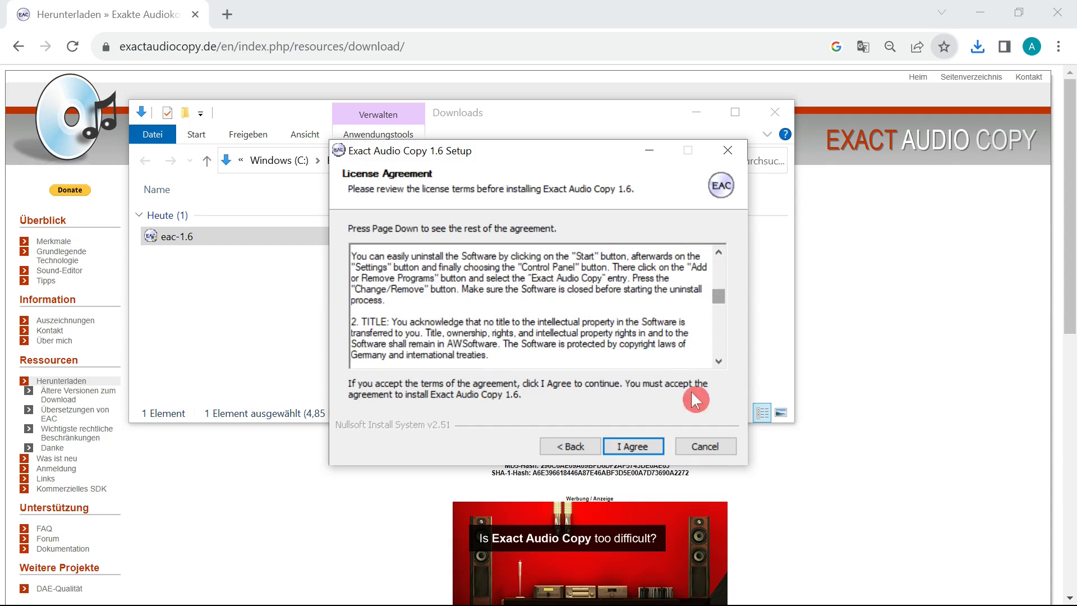
{"action": "left_click", "coordinate": [642, 447]}
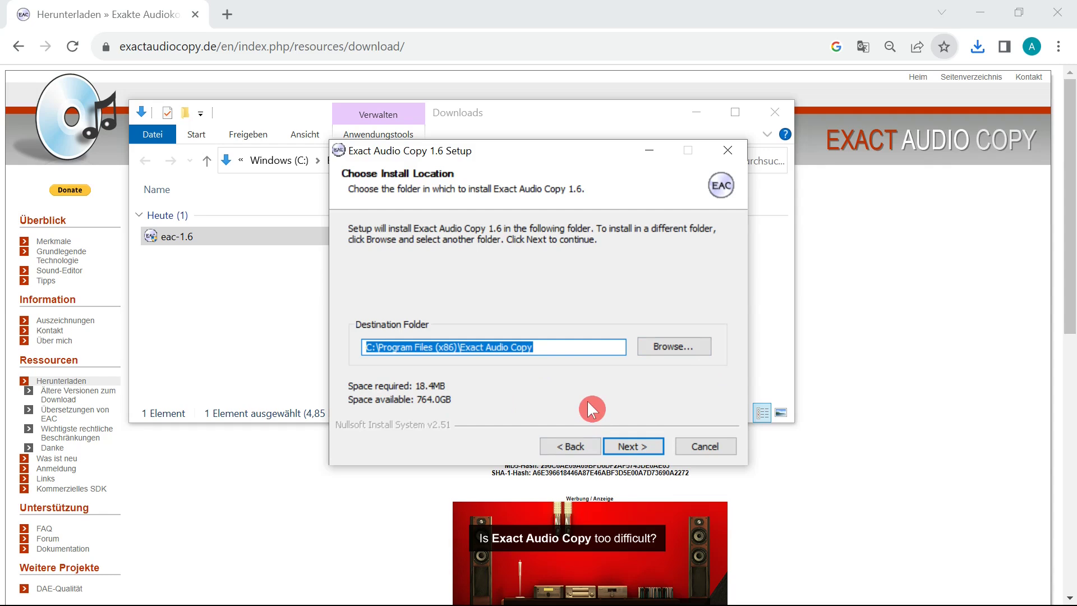
Install Exact Audio Copy 1.6 in the default folders with the preselected components, and finish setup with Run Exact Audio Copy 1.6 enabled
{"action": "left_click", "coordinate": [644, 445]}
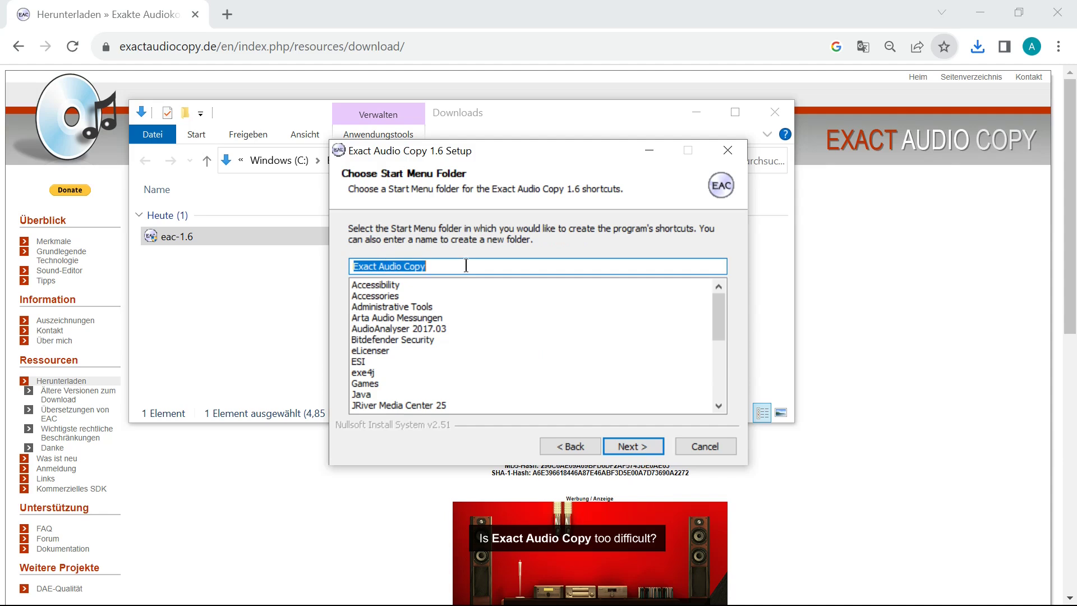
{"action": "left_click", "coordinate": [573, 413]}
{"action": "left_click", "coordinate": [632, 446]}
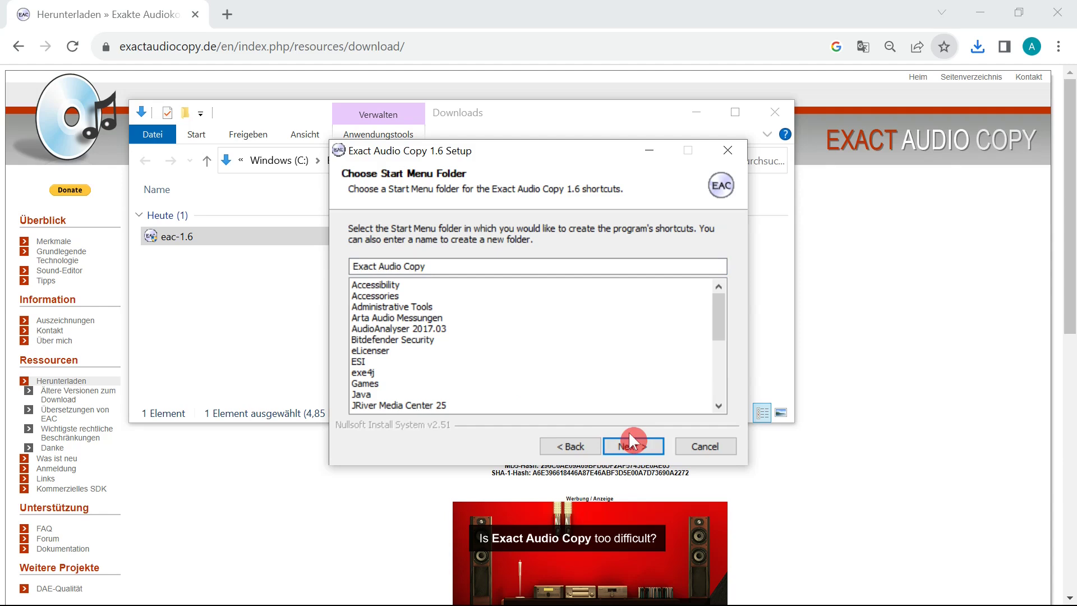
{"action": "left_click", "coordinate": [631, 443]}
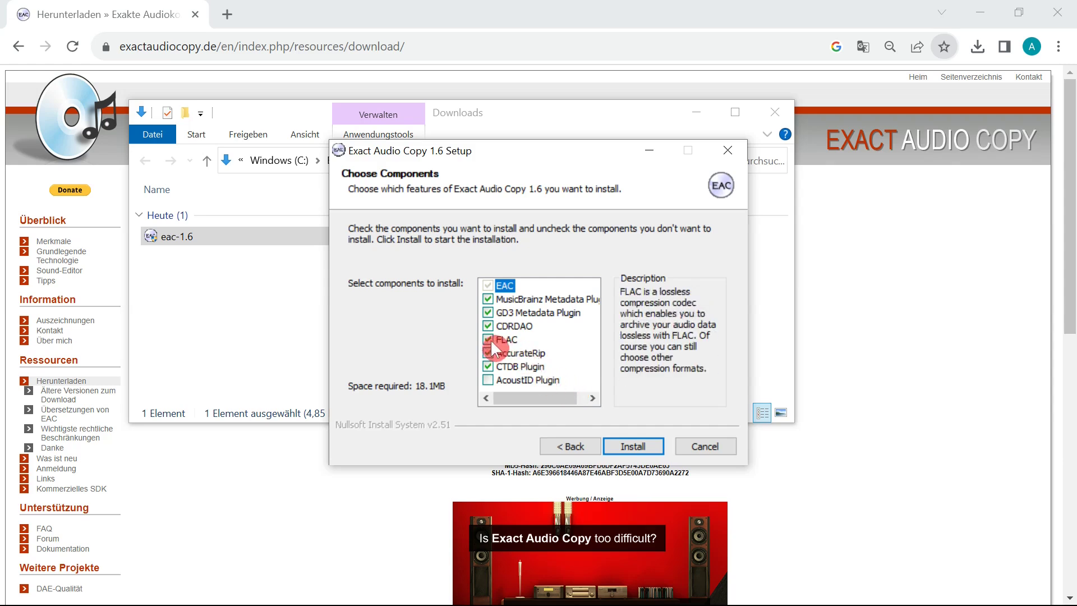
{"action": "left_click", "coordinate": [636, 448]}
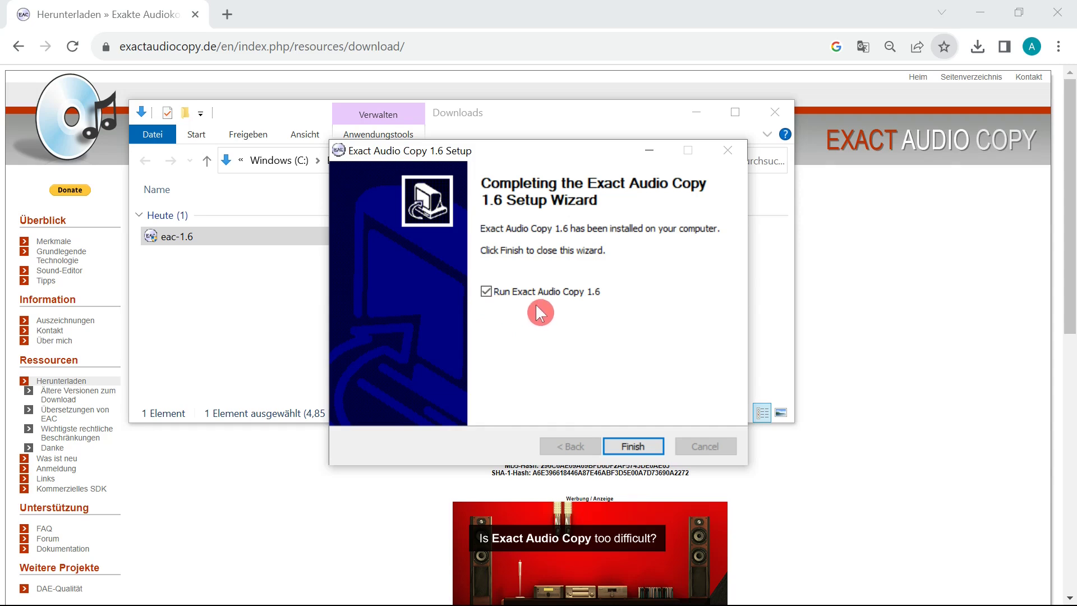
{"action": "left_click", "coordinate": [641, 452]}
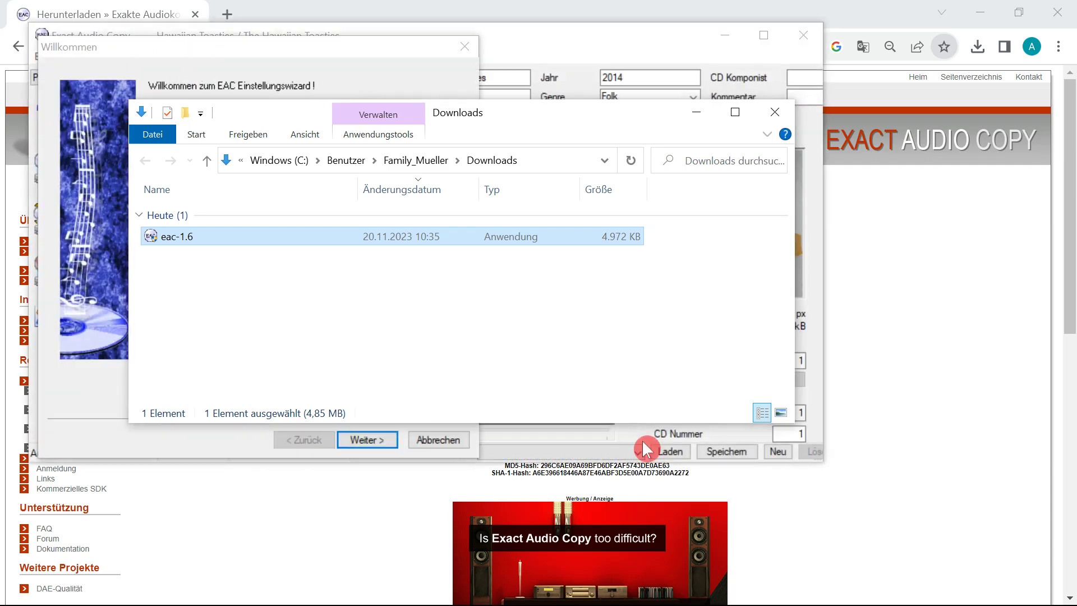
Accept the GD3 trial version as default metadata provider and advance the EAC settings wizard to the drive's read settings
{"action": "left_click", "coordinate": [775, 112]}
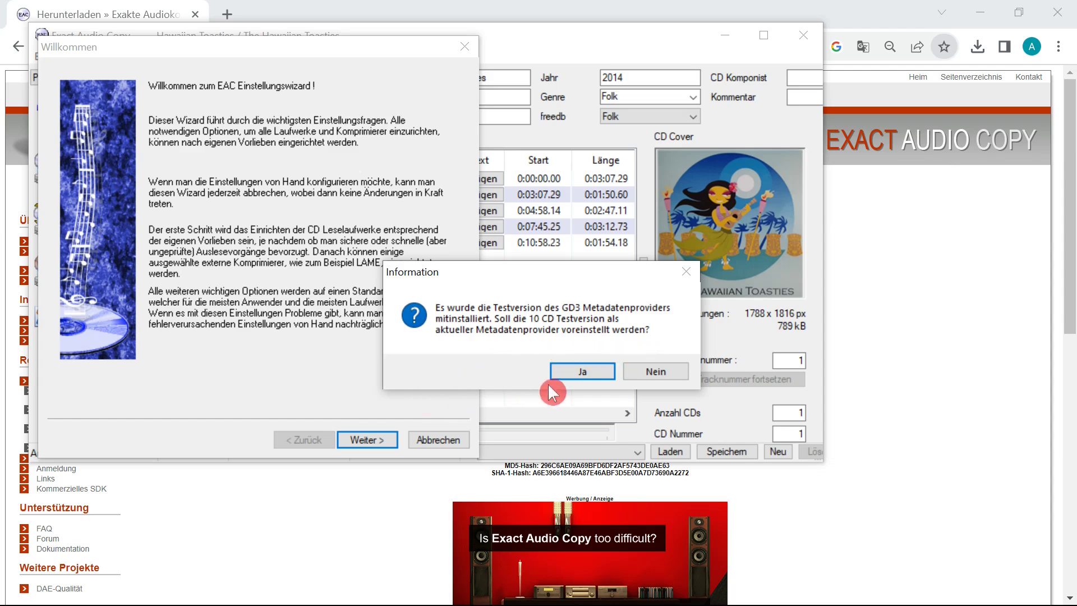
{"action": "left_click", "coordinate": [578, 373]}
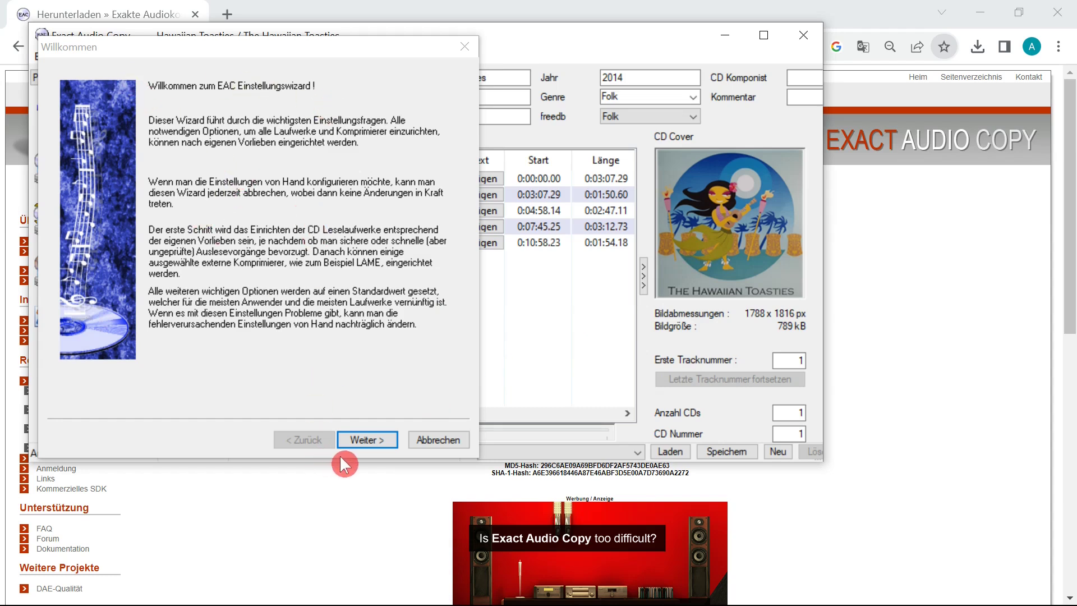
{"action": "left_click", "coordinate": [370, 441]}
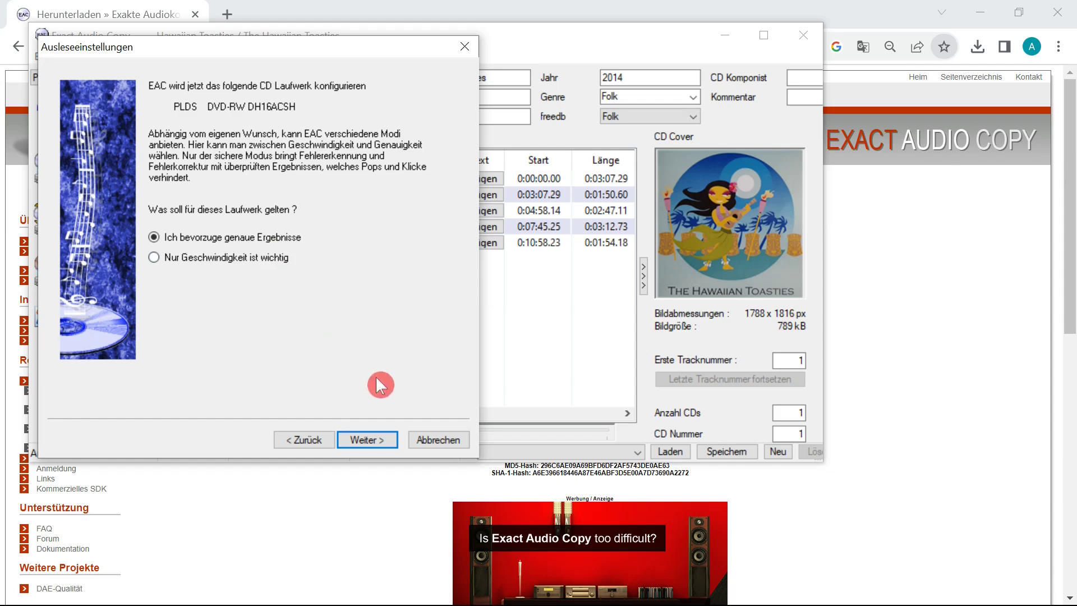
Keep the preference for accurate results and run the automatic feature detection for the PLDS DVD-RW DH16ACSH drive
{"action": "left_click", "coordinate": [375, 442]}
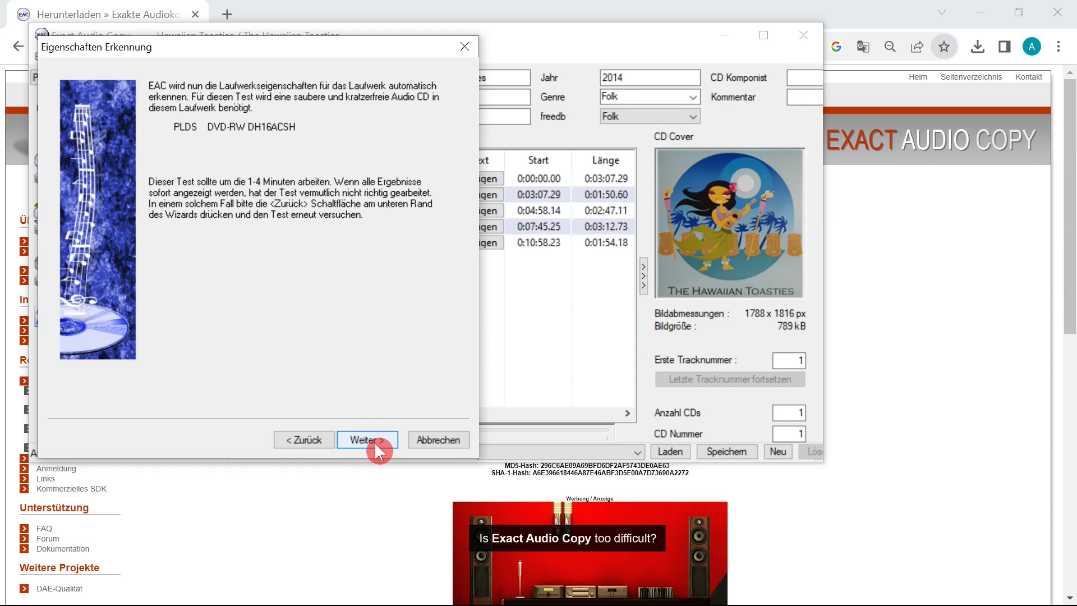
{"action": "left_click", "coordinate": [375, 442]}
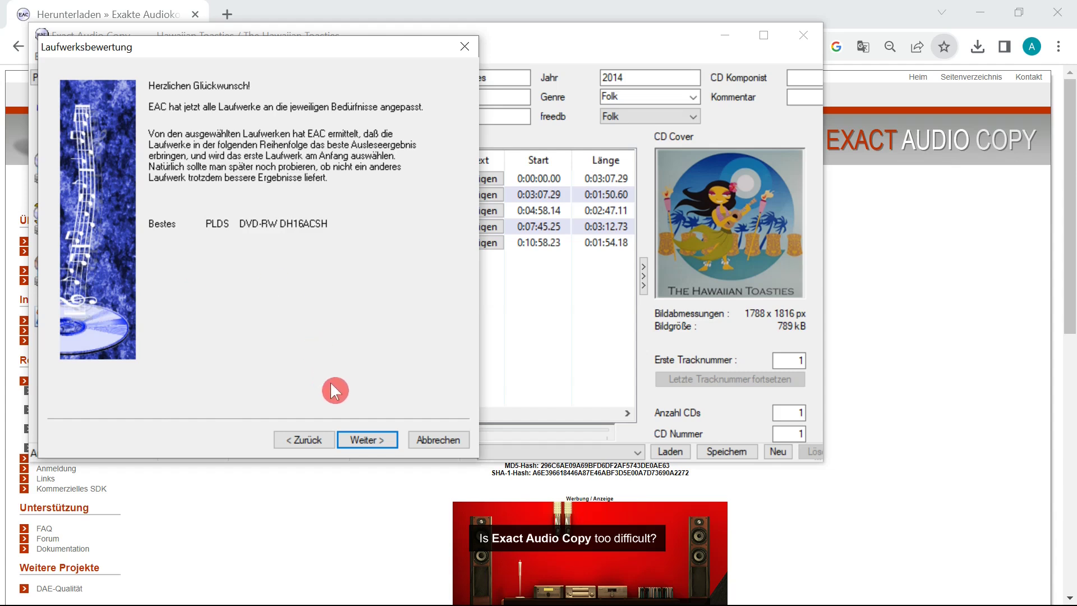
{"action": "left_click", "coordinate": [362, 441]}
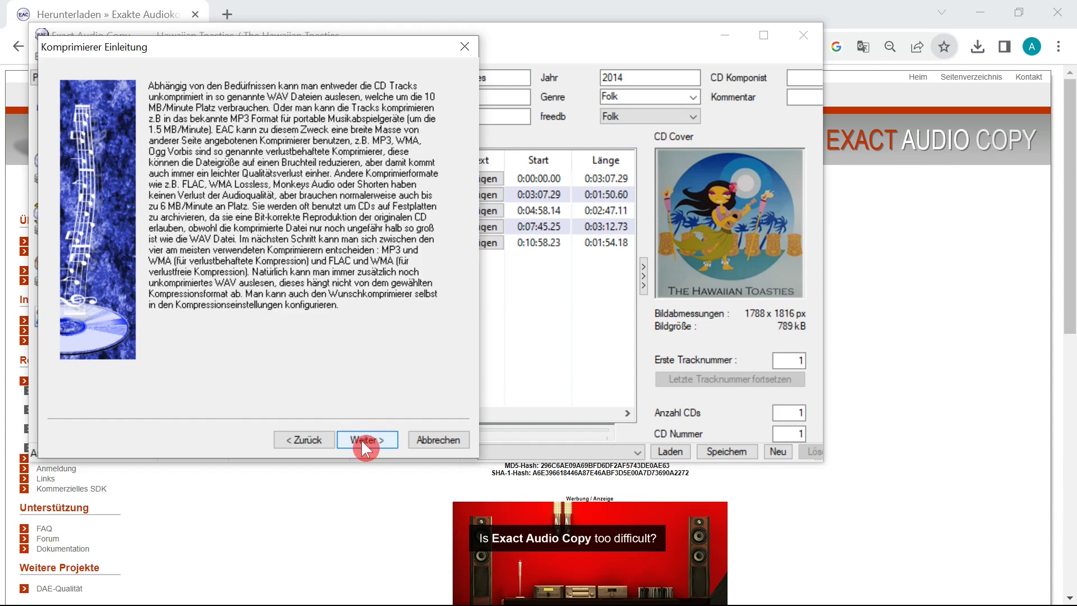
Choose FLAC as the compression format for ripped tracks and accept its default configuration
{"action": "left_click", "coordinate": [363, 442]}
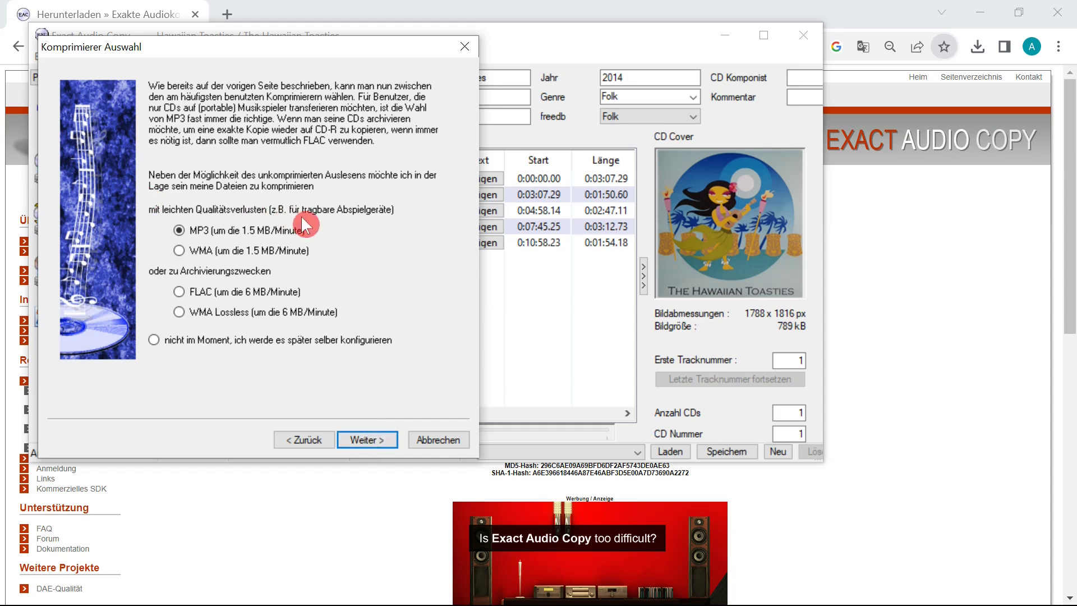
{"action": "left_click", "coordinate": [181, 294]}
{"action": "left_click", "coordinate": [371, 442]}
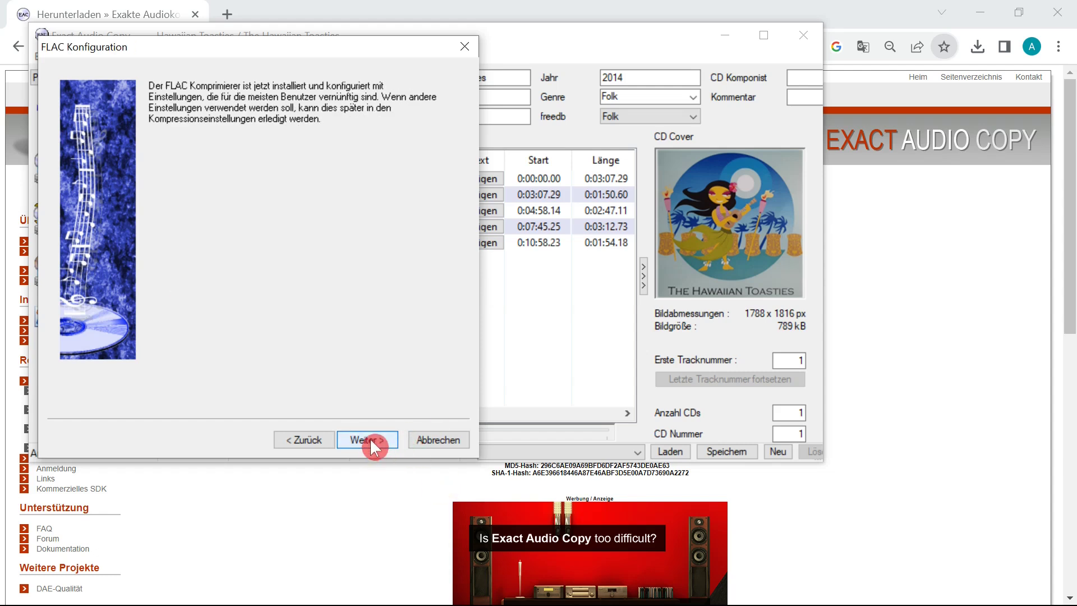
{"action": "left_click", "coordinate": [370, 440]}
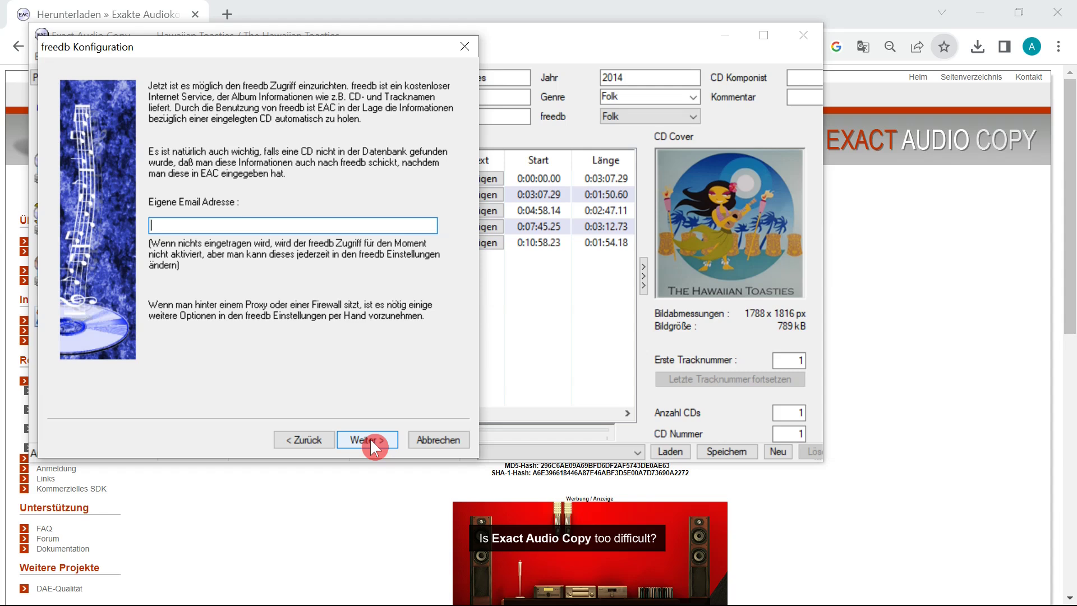
Complete the settings wizard with the user's e-mail address for freedb, the current file naming scheme, and beginner mode
{"action": "key", "text": "ctrl+v"}
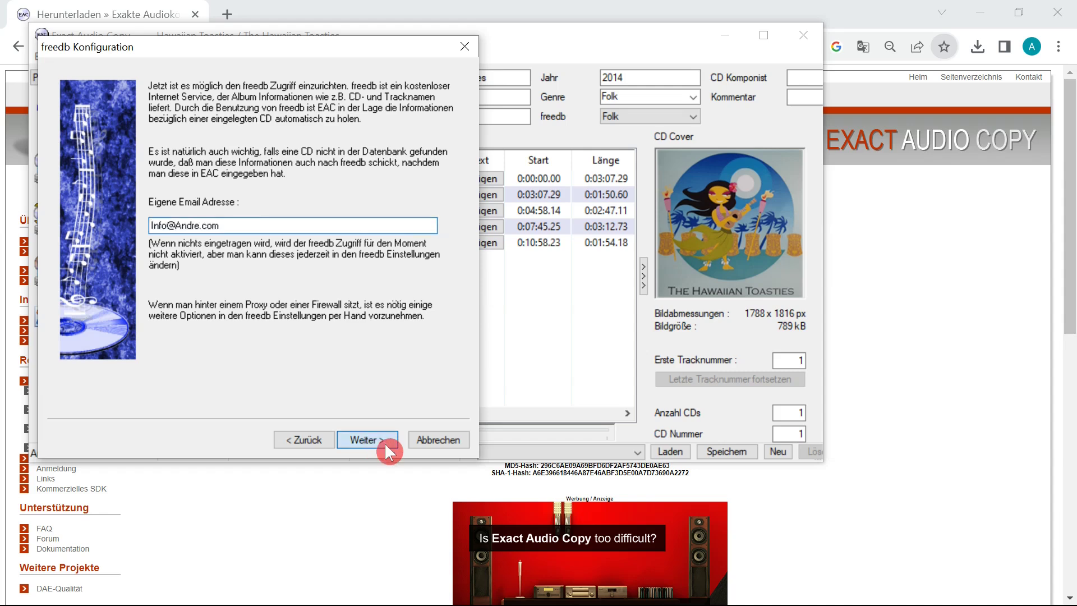
{"action": "left_click", "coordinate": [371, 442]}
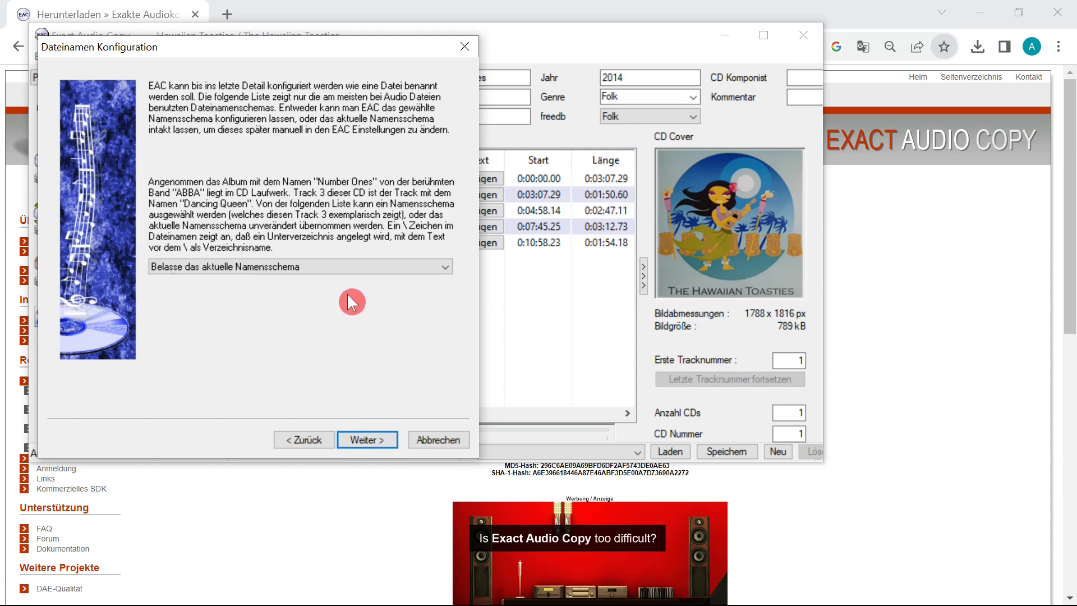
{"action": "left_click", "coordinate": [445, 267]}
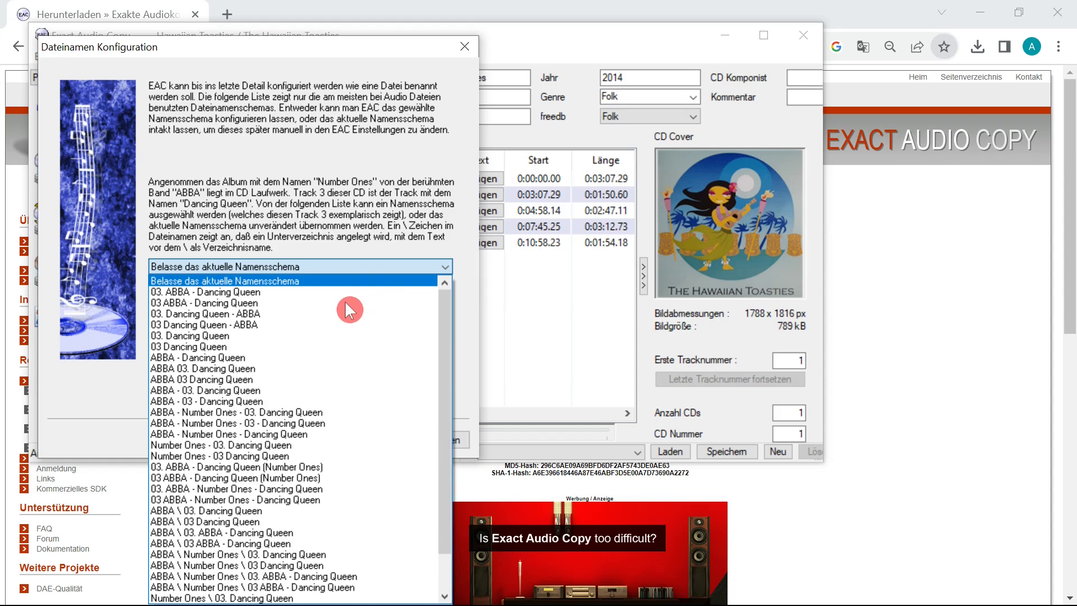
{"action": "left_click", "coordinate": [440, 263]}
{"action": "left_click", "coordinate": [377, 438]}
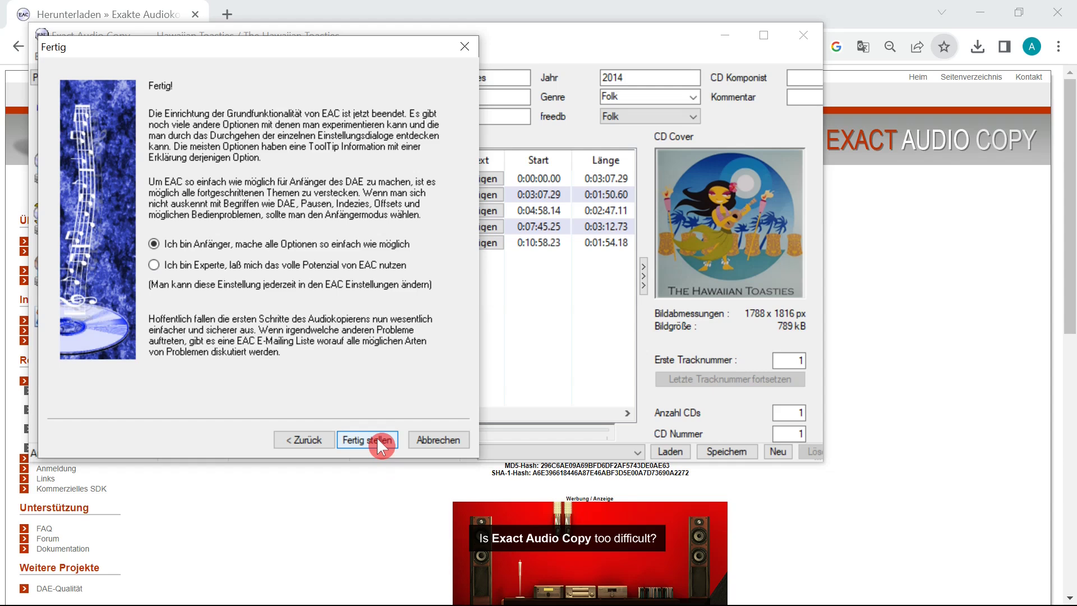
{"action": "left_click", "coordinate": [378, 441]}
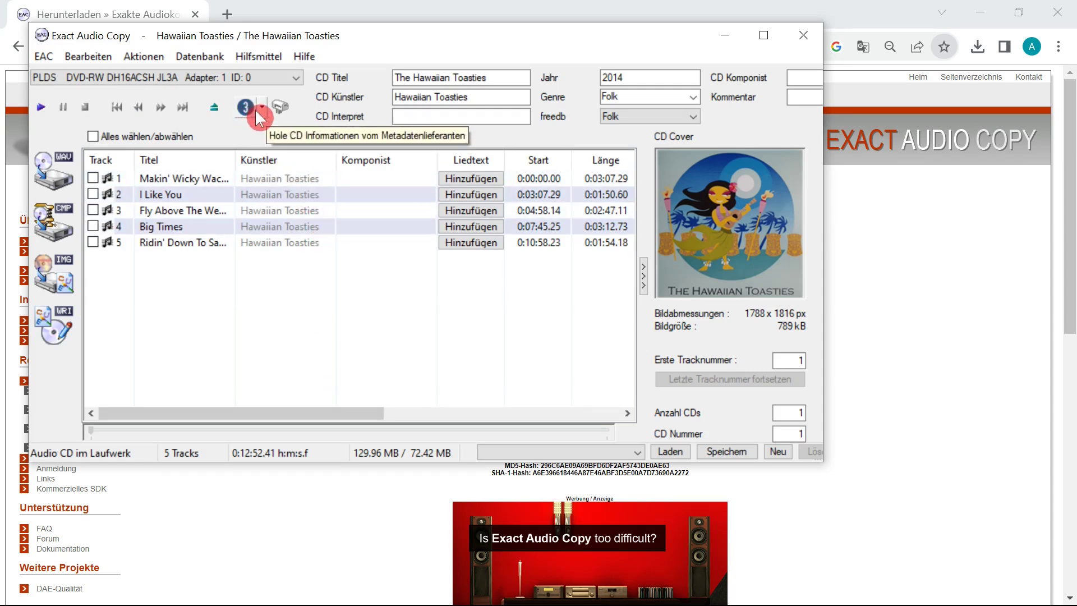
Try to fetch the CD information from the selected GD3 metadata provider, and dismiss the login request without entering credentials
{"action": "left_click", "coordinate": [201, 56]}
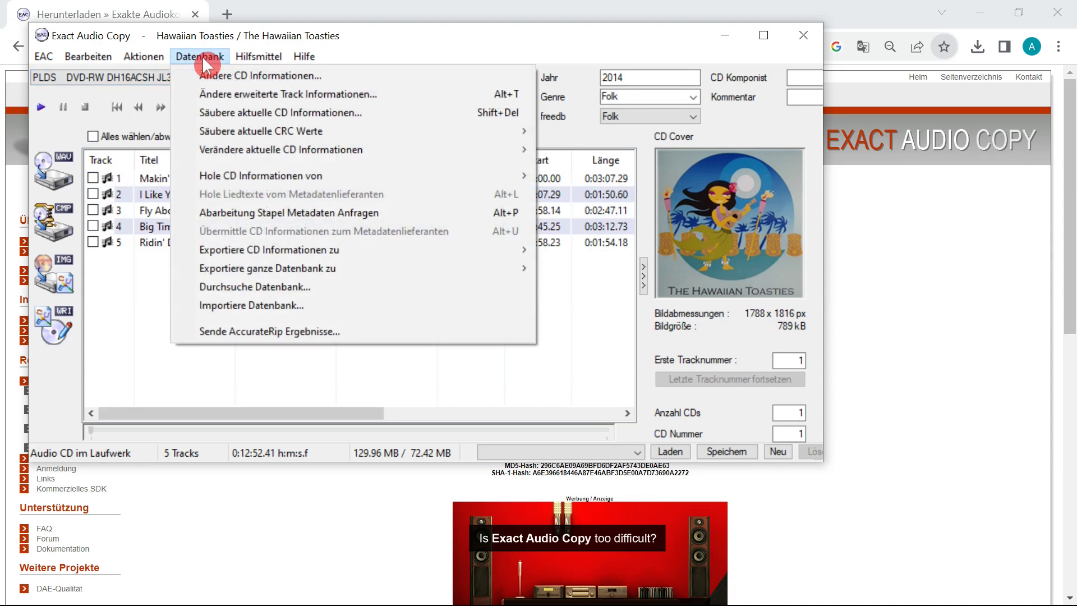
{"action": "mouse_move", "coordinate": [278, 177]}
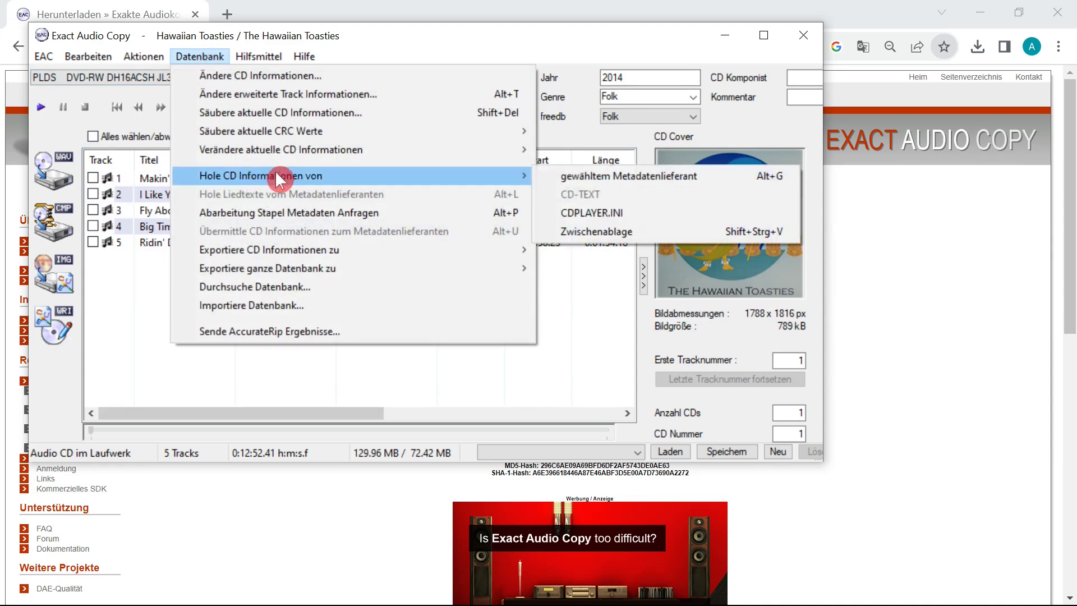
{"action": "left_click", "coordinate": [593, 177]}
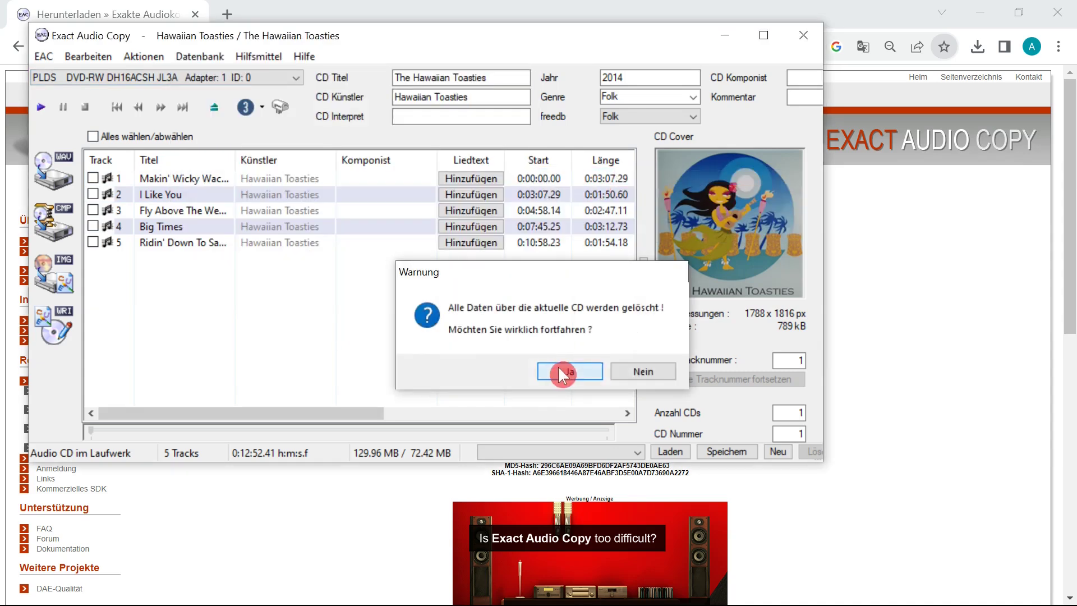
{"action": "left_click", "coordinate": [562, 372]}
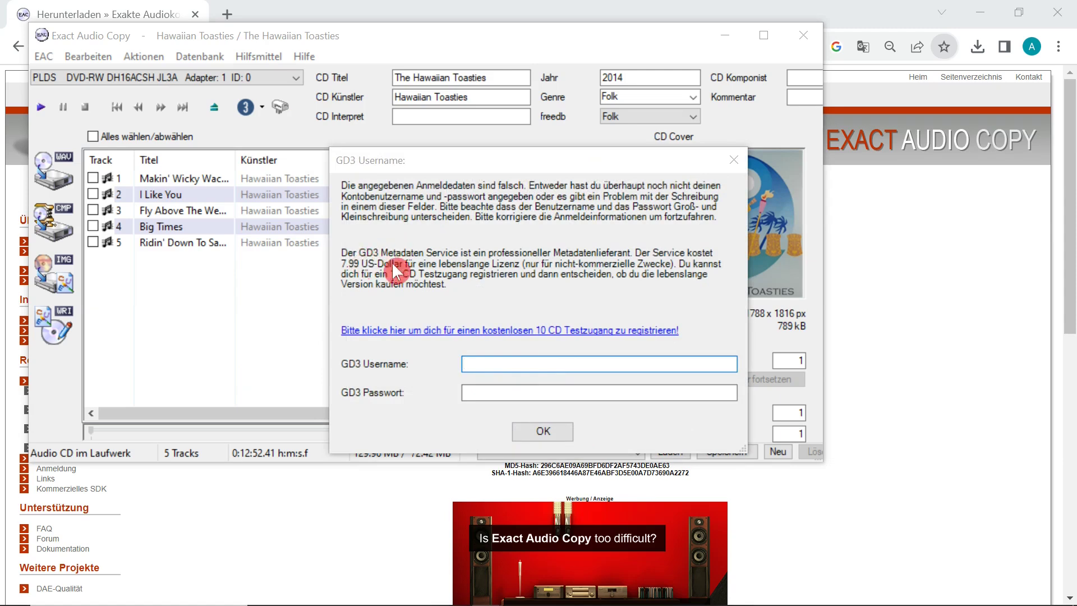
{"action": "left_click", "coordinate": [732, 164]}
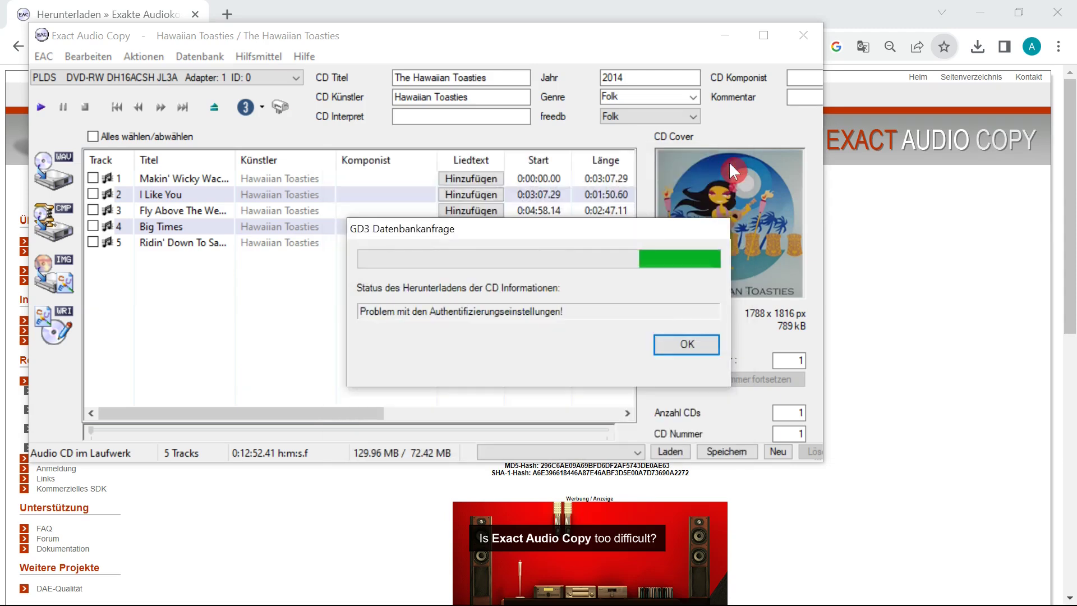
{"action": "left_click", "coordinate": [687, 348]}
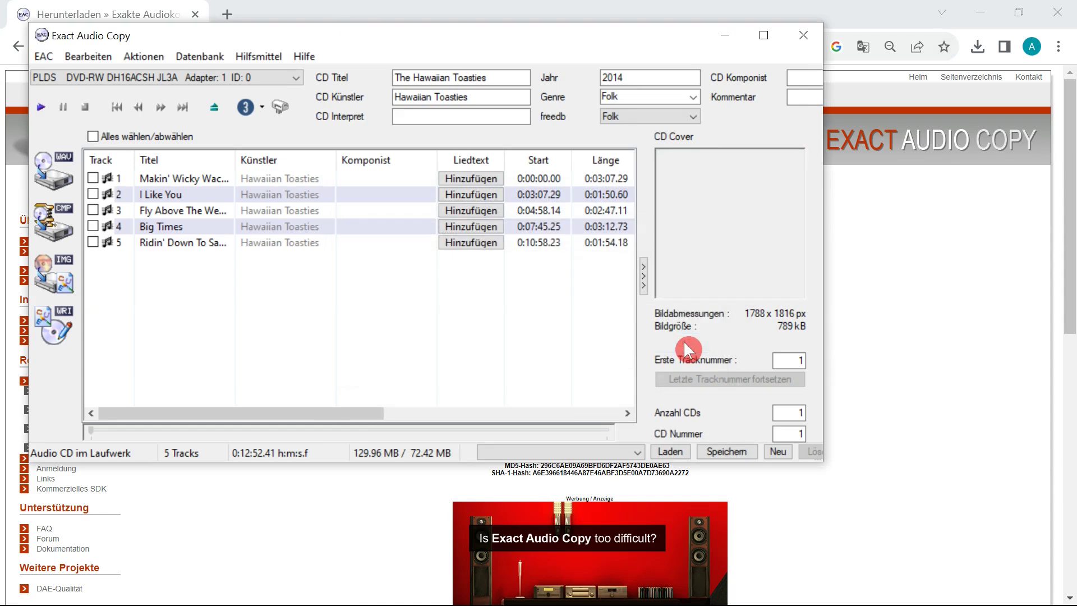
Switch the metadata provider to CTDB, look up the CD information there, and leave the lookup without applying the match
{"action": "left_click", "coordinate": [263, 107]}
{"action": "left_click", "coordinate": [279, 154]}
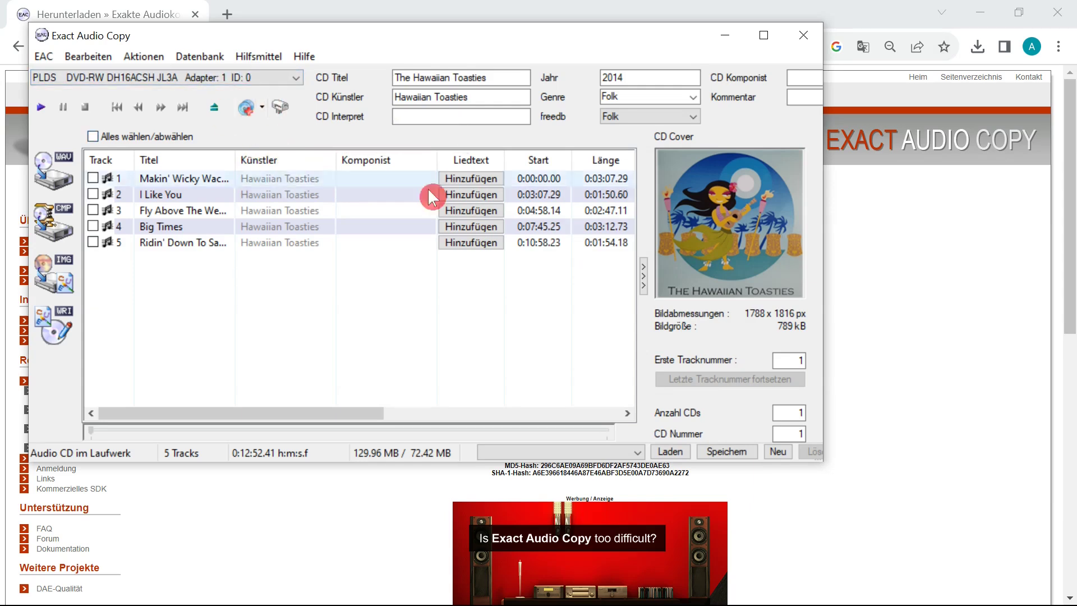
{"action": "left_click", "coordinate": [210, 58]}
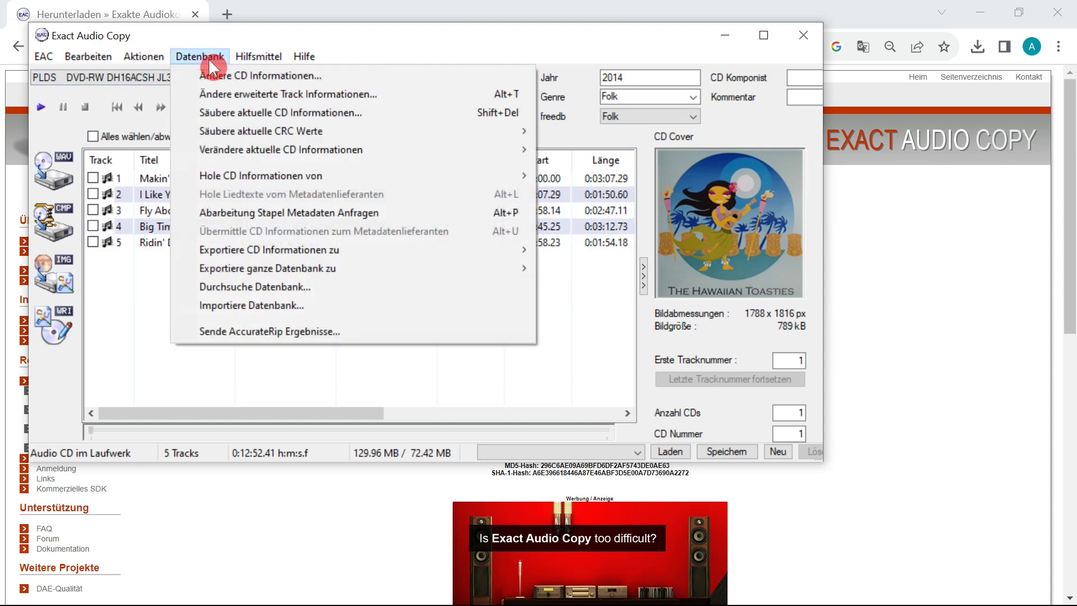
{"action": "mouse_move", "coordinate": [314, 180]}
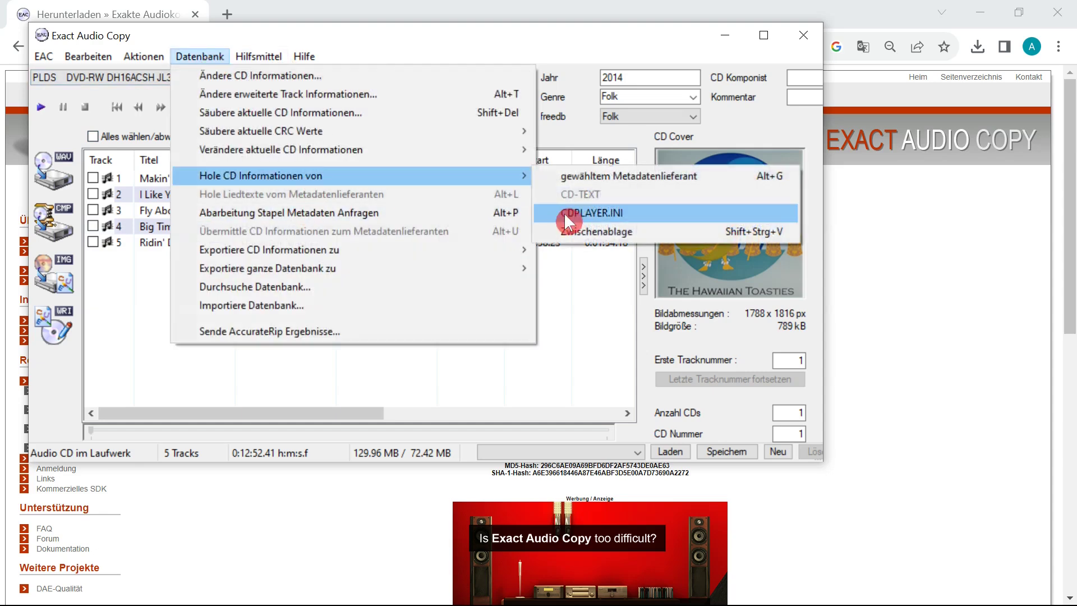
{"action": "left_click", "coordinate": [588, 177]}
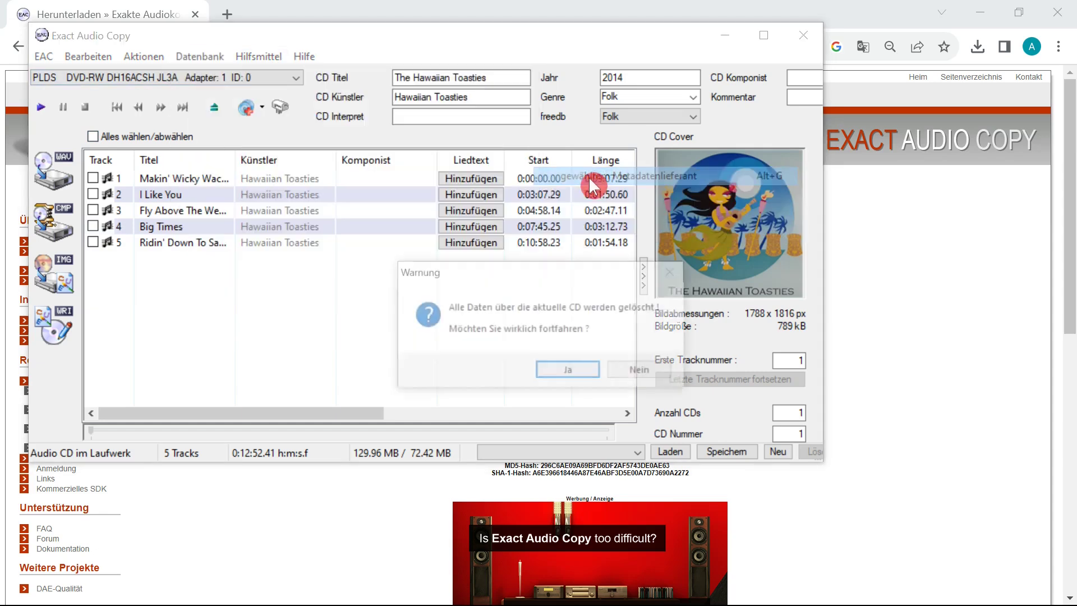
{"action": "left_click", "coordinate": [587, 367]}
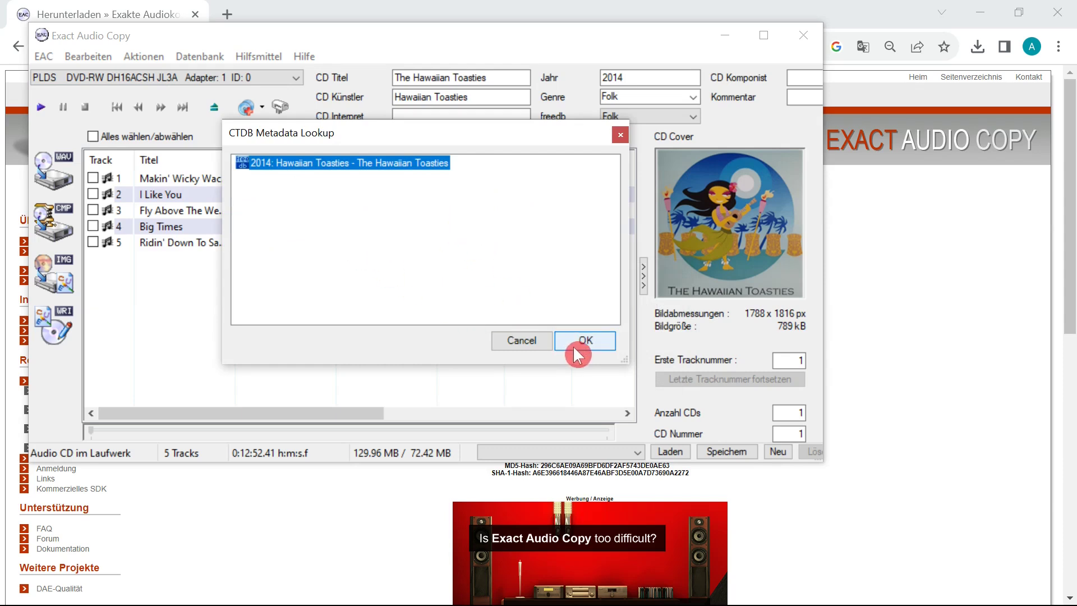
{"action": "left_click", "coordinate": [541, 343]}
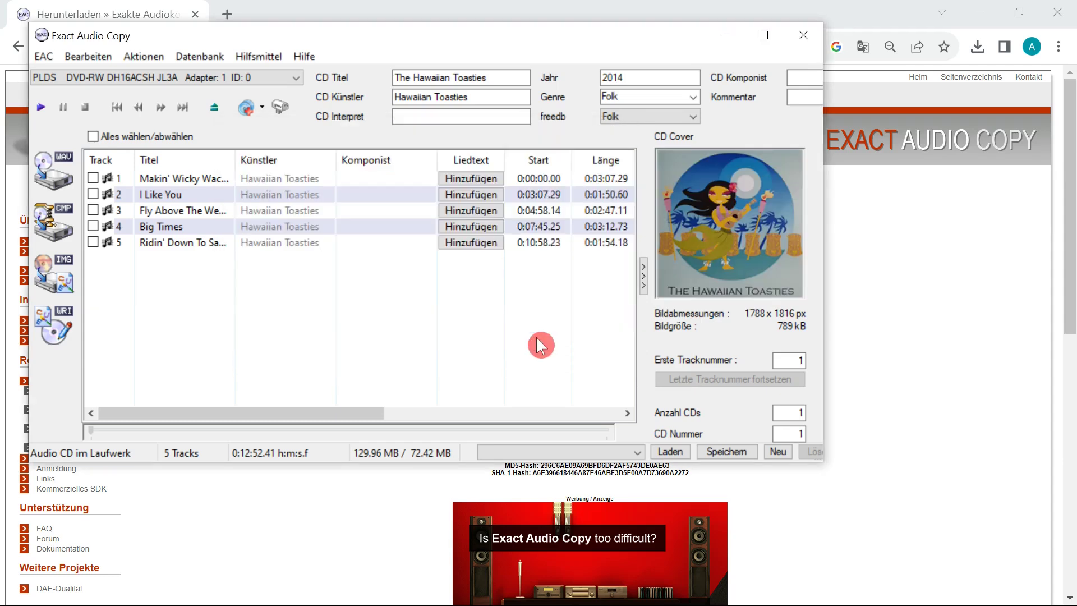
{"action": "left_click", "coordinate": [135, 54]}
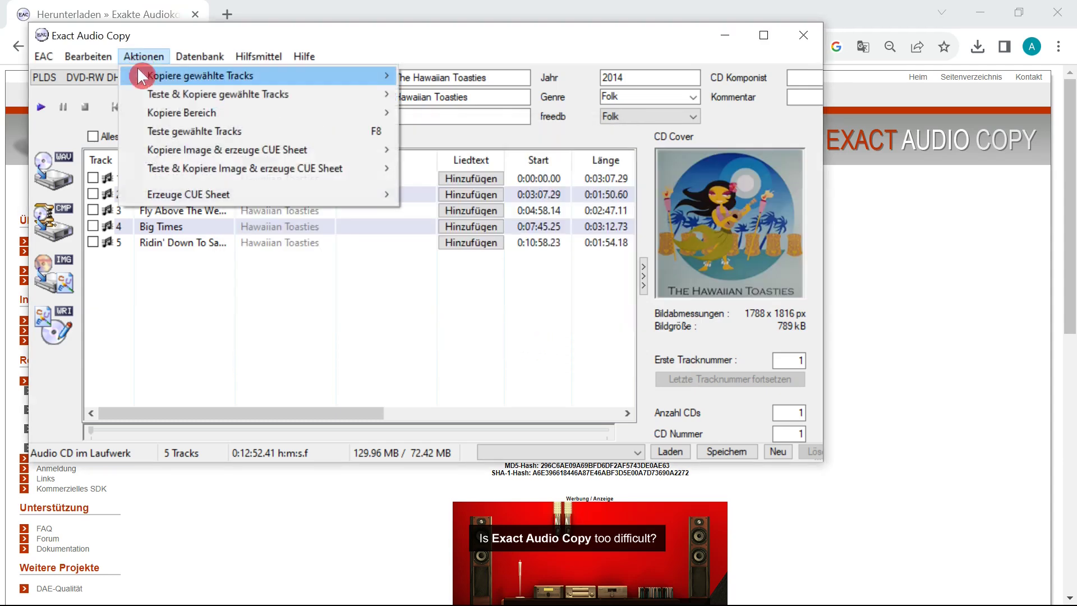
{"action": "mouse_move", "coordinate": [162, 99]}
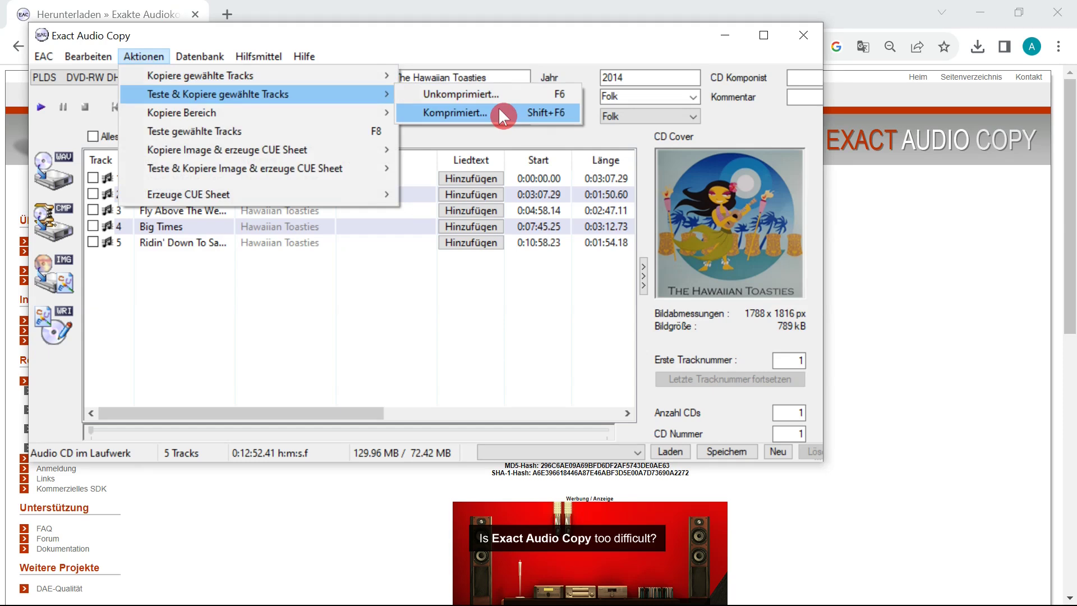
{"action": "mouse_move", "coordinate": [207, 52]}
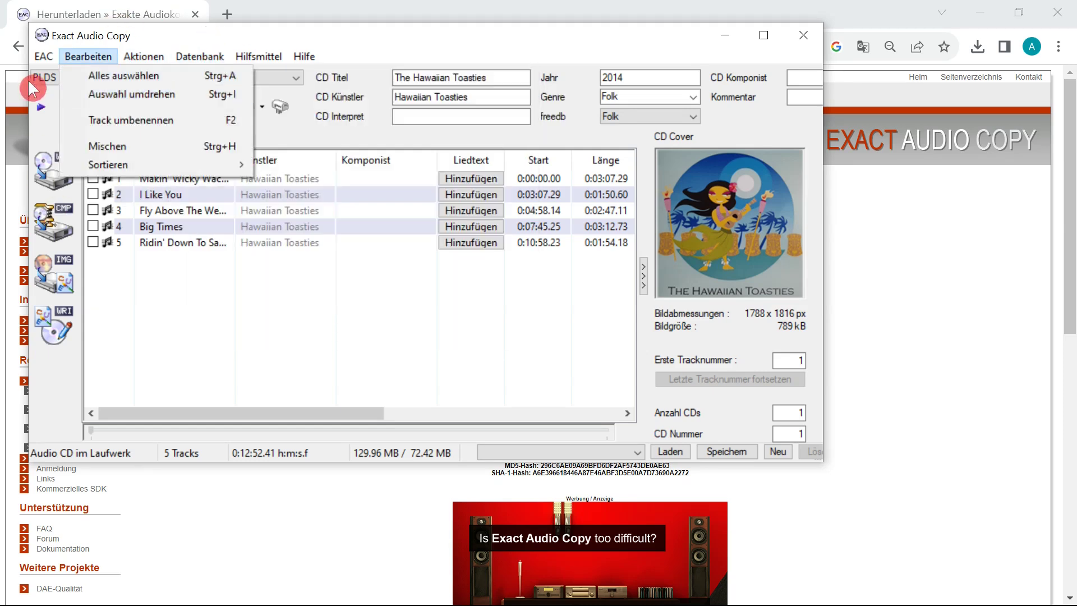
Review the EAC settings for extraction, general options, tools, normalization, file names, character replacement, audio plugins, interfaces and burning
{"action": "mouse_move", "coordinate": [49, 55]}
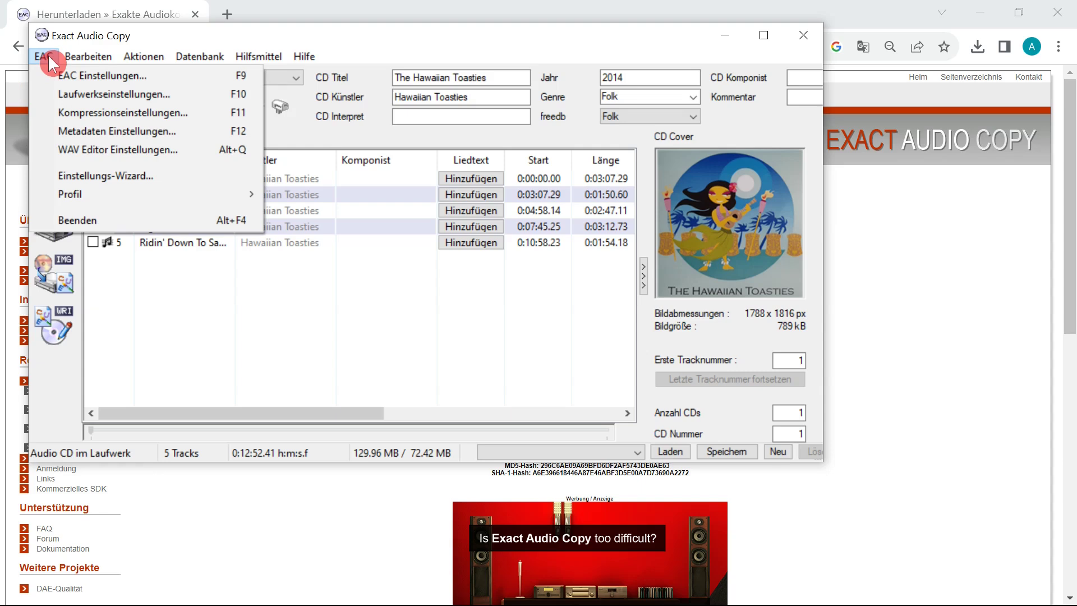
{"action": "left_click", "coordinate": [79, 76]}
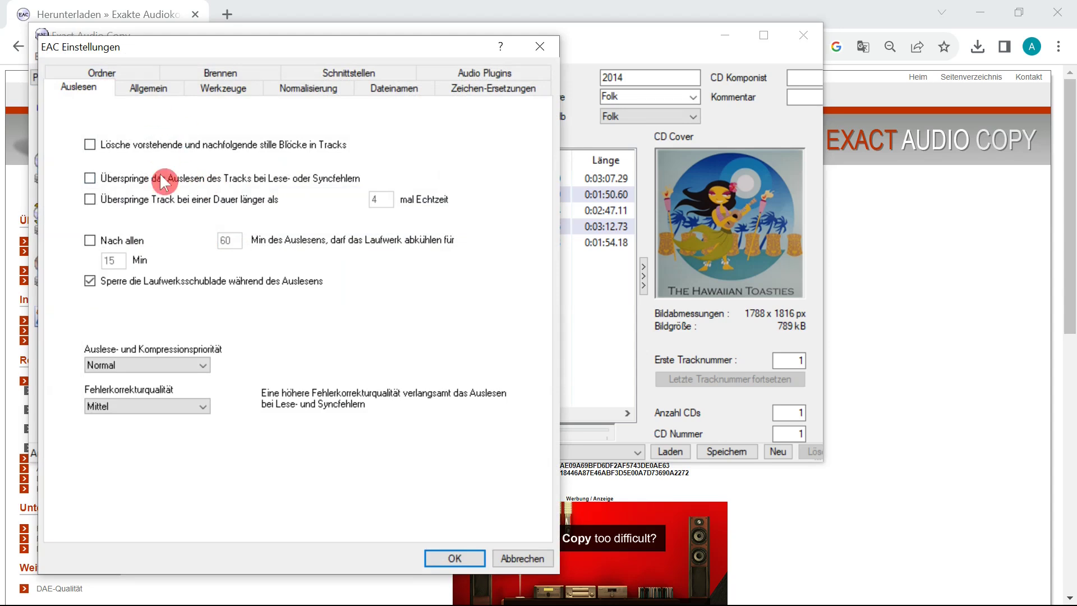
{"action": "left_click", "coordinate": [154, 93]}
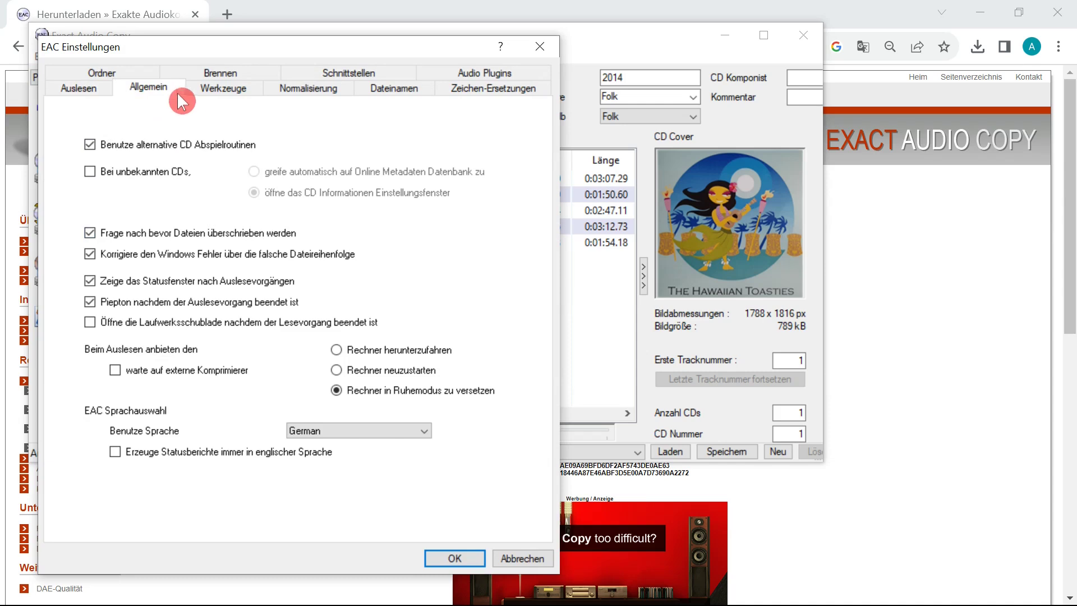
{"action": "left_click", "coordinate": [217, 97]}
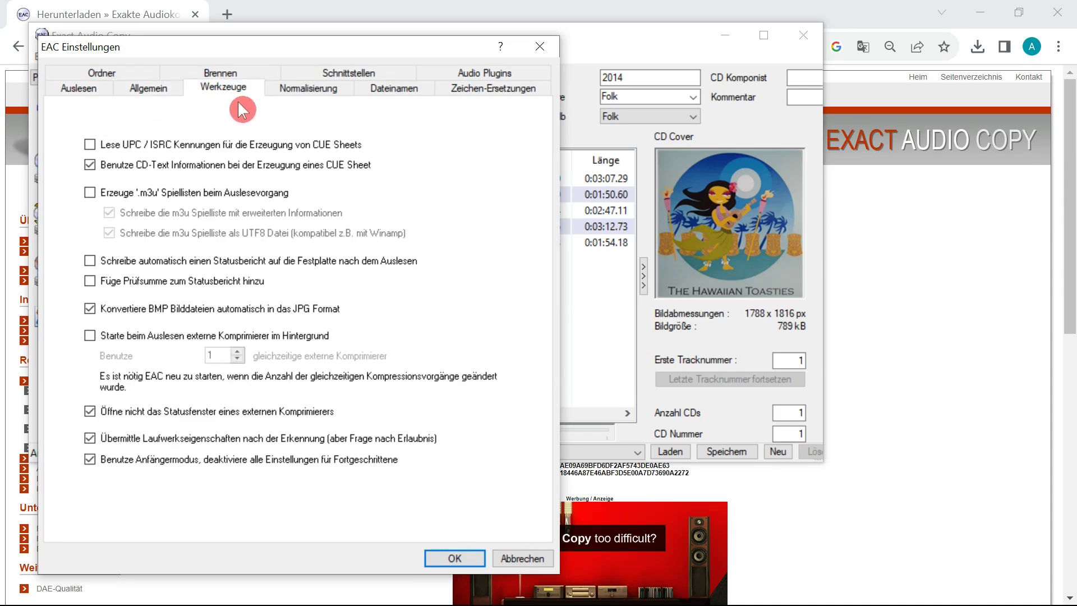
{"action": "left_click", "coordinate": [288, 87]}
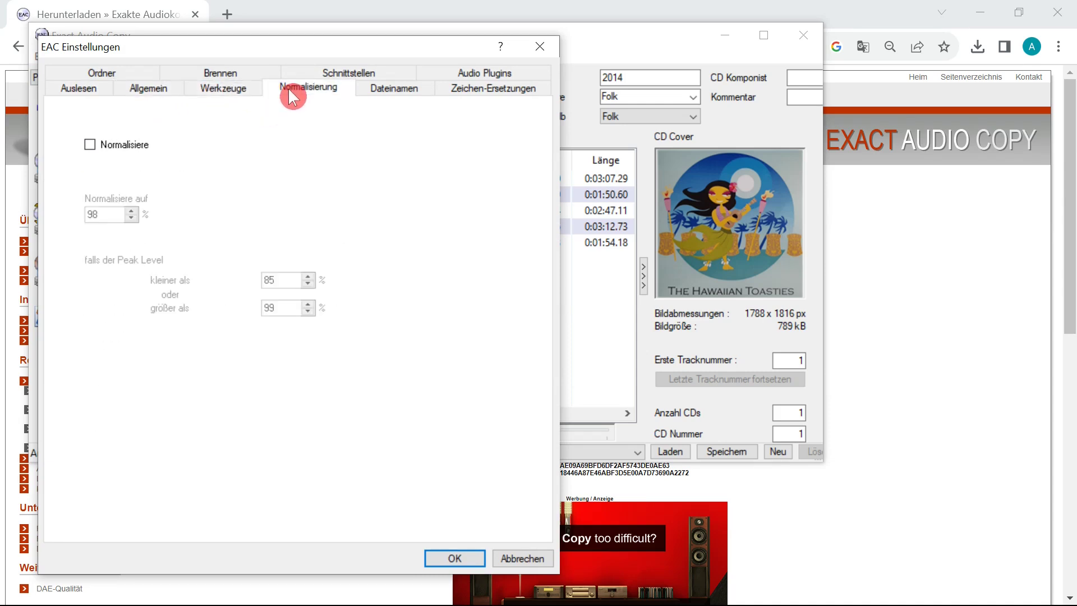
{"action": "left_click", "coordinate": [406, 92]}
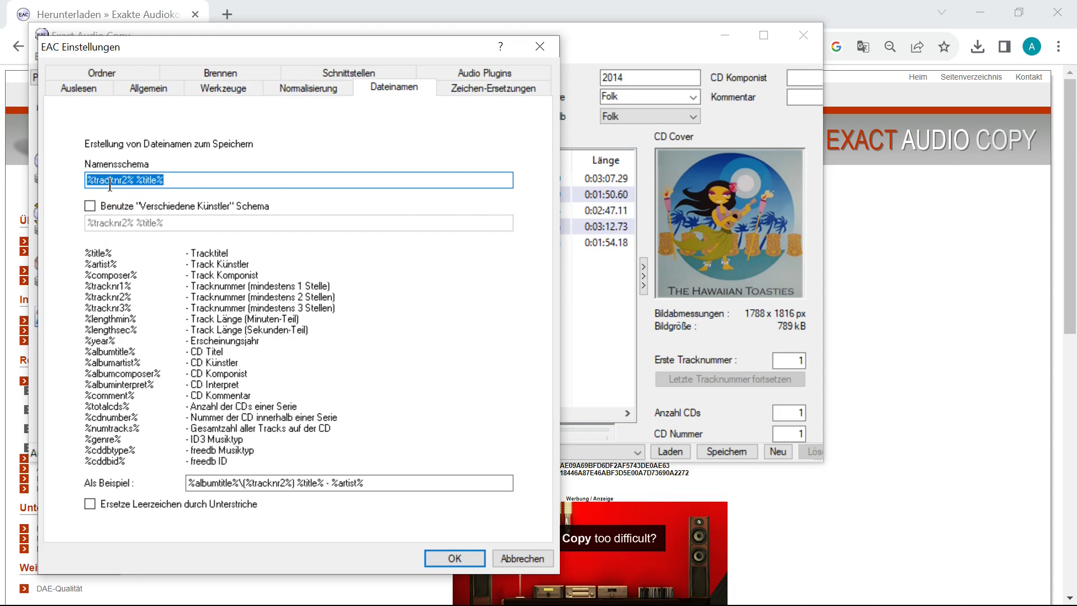
{"action": "mouse_move", "coordinate": [159, 184]}
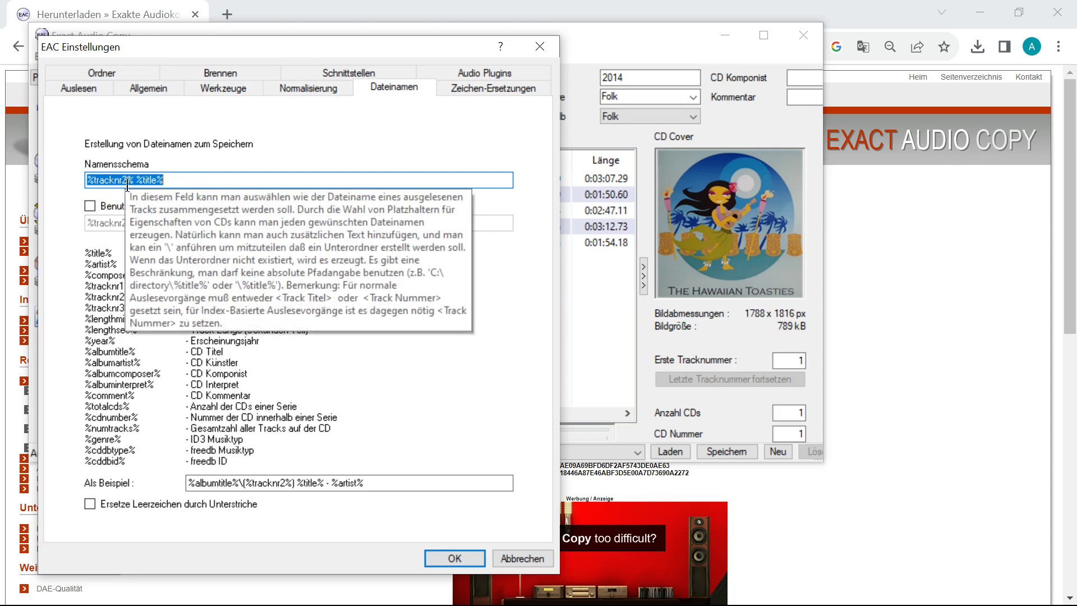
{"action": "left_click", "coordinate": [487, 89]}
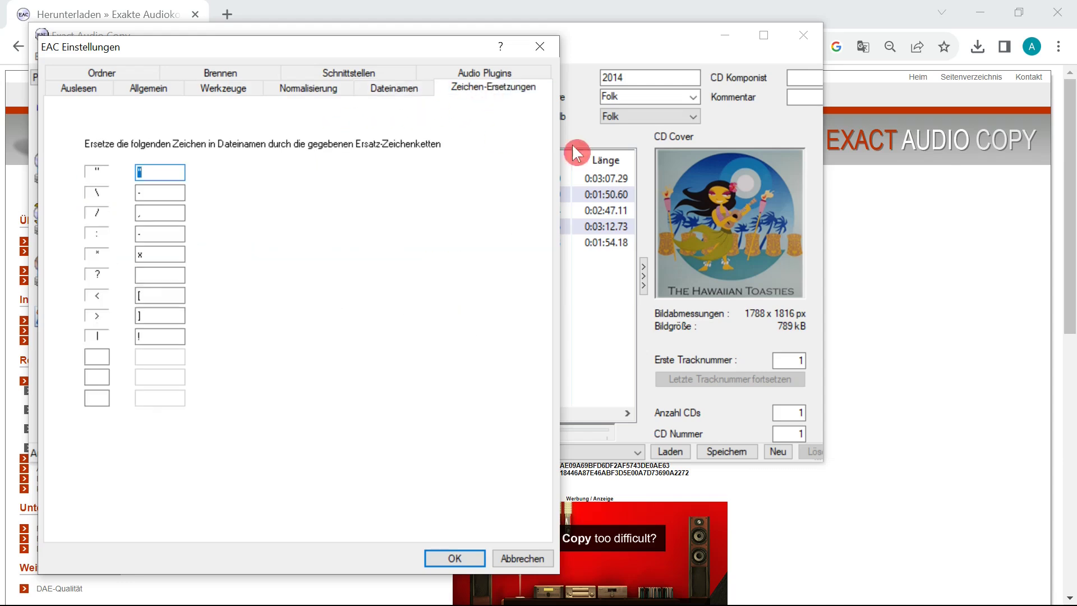
{"action": "left_click", "coordinate": [485, 74]}
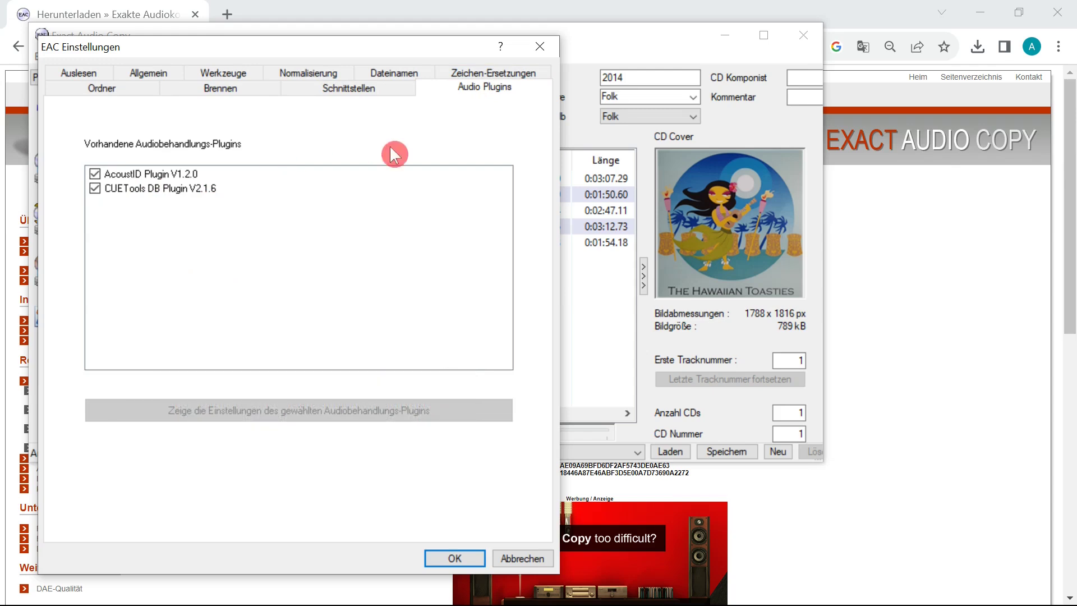
{"action": "left_click", "coordinate": [375, 89]}
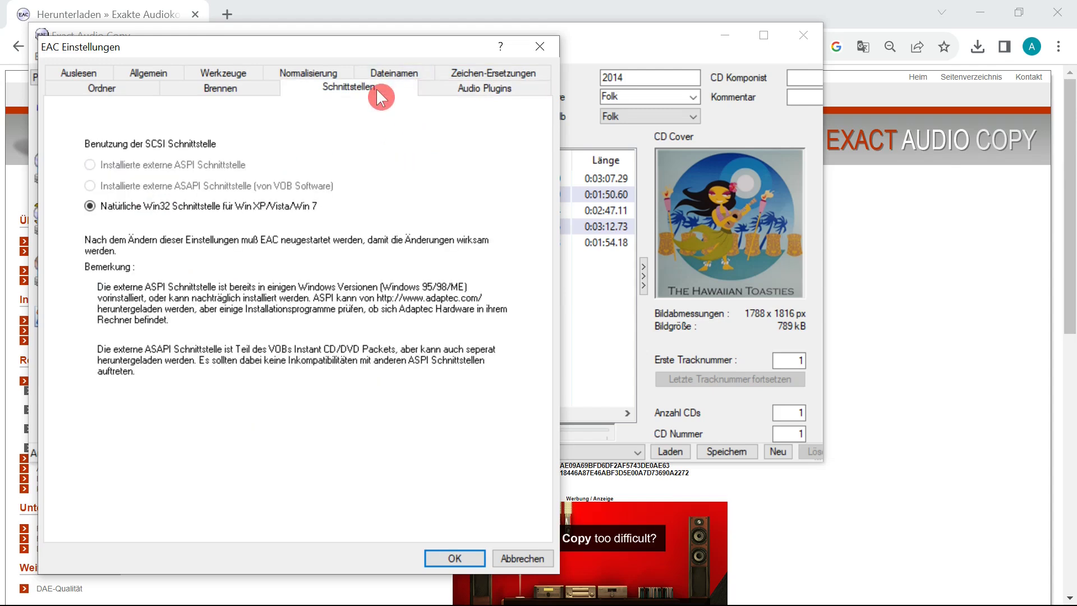
{"action": "left_click", "coordinate": [268, 89]}
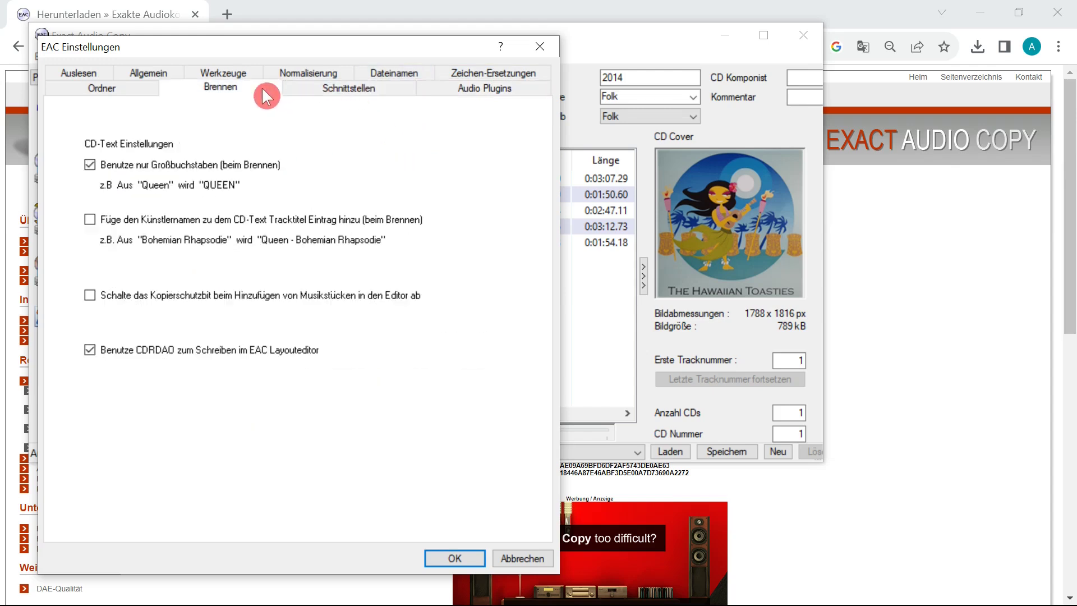
Switch the standard extraction folder from asking each time to the fixed Übergabe folder on the desktop
{"action": "left_click", "coordinate": [118, 89]}
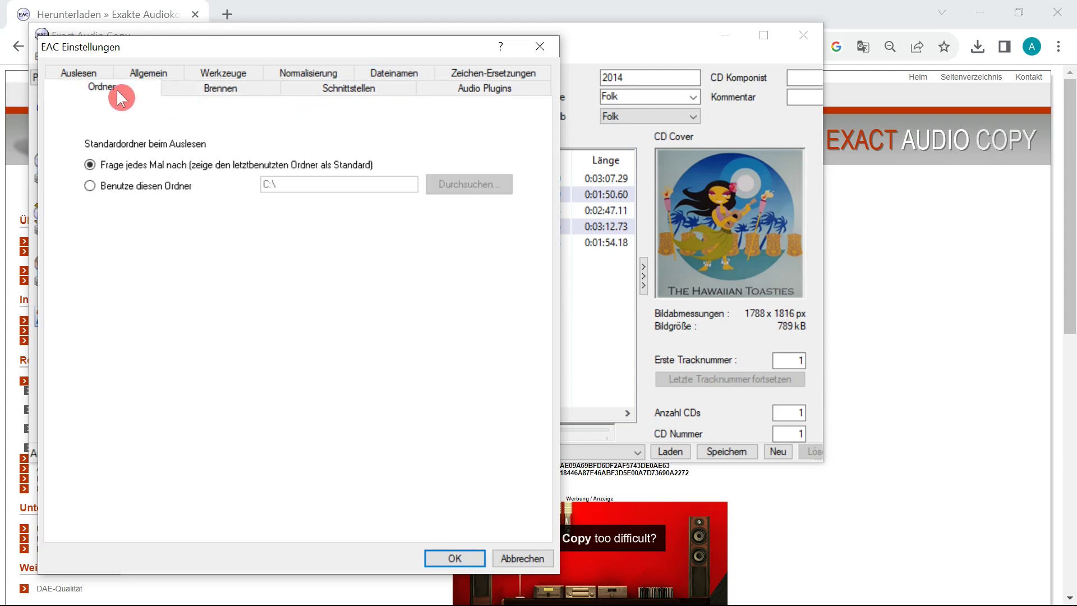
{"action": "left_click", "coordinate": [94, 186]}
{"action": "left_click", "coordinate": [466, 185]}
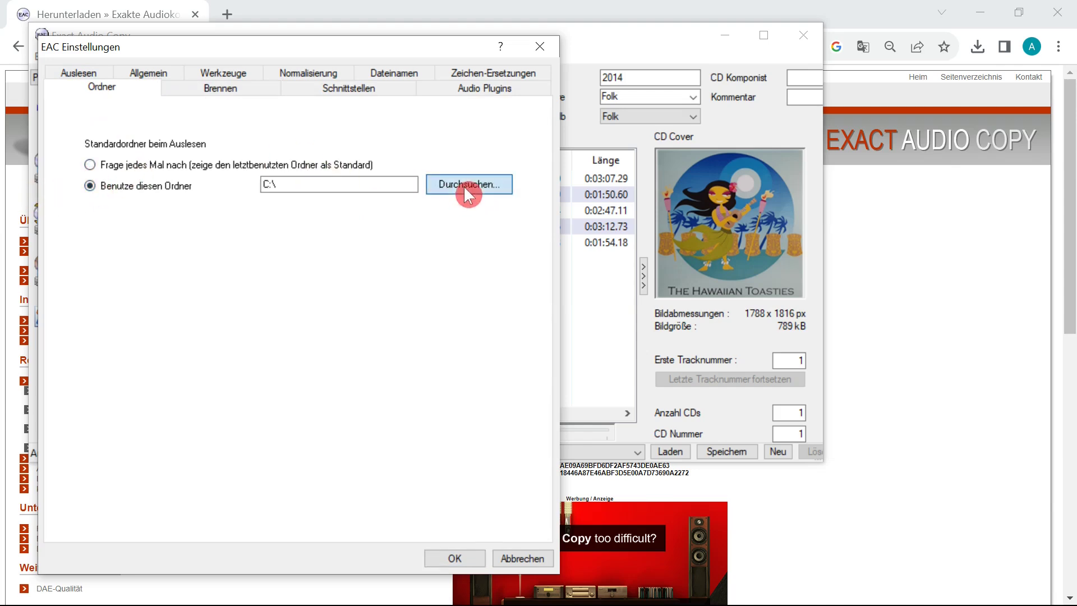
{"action": "left_click", "coordinate": [642, 307]}
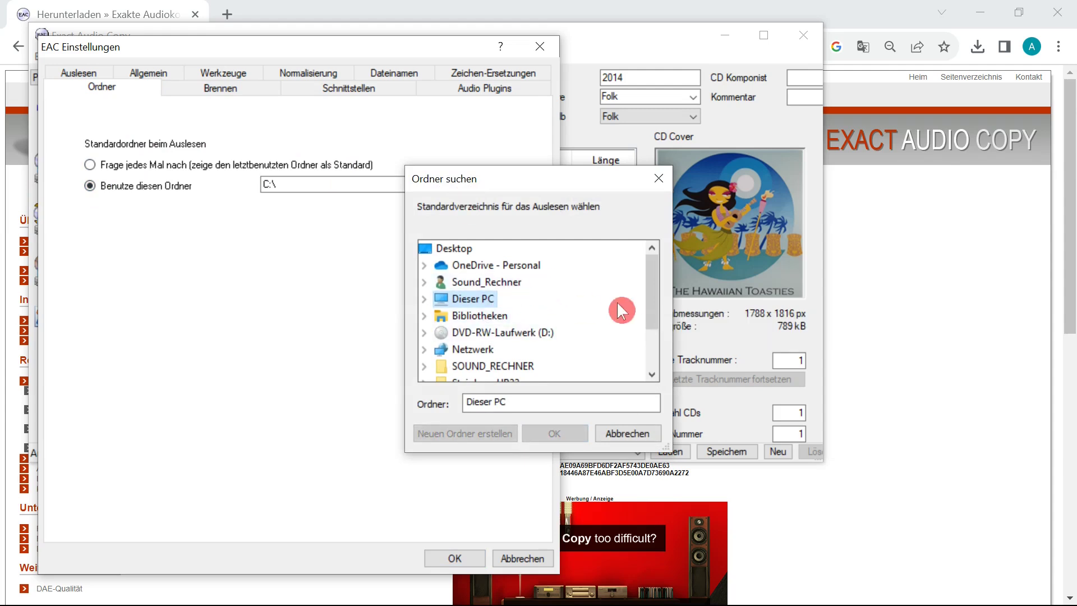
{"action": "left_click", "coordinate": [475, 248]}
{"action": "left_click_drag", "start_coordinate": [653, 285], "coordinate": [655, 311]}
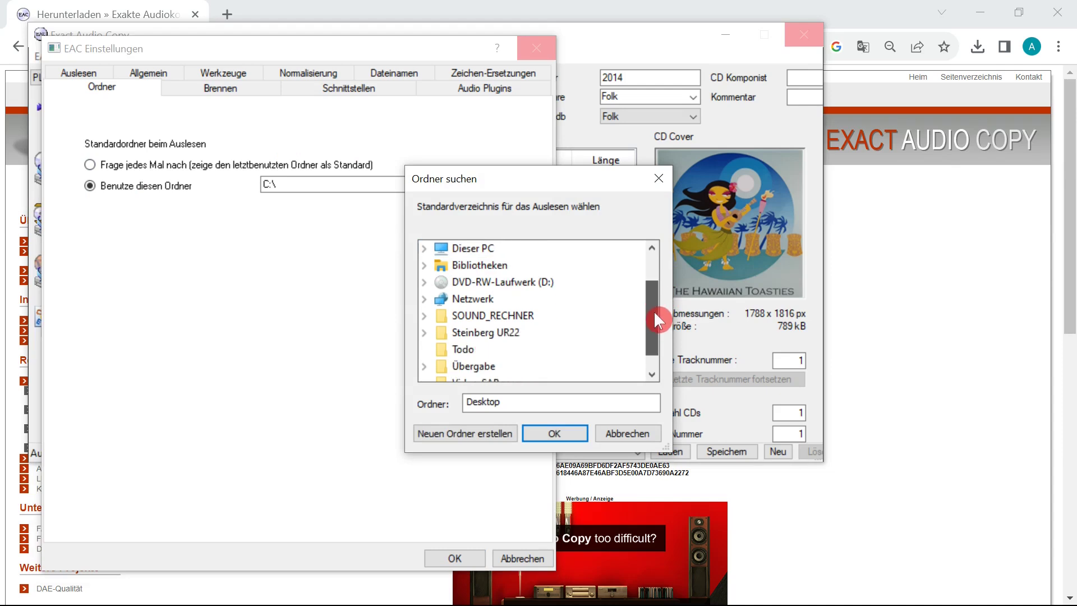
{"action": "left_click", "coordinate": [488, 370]}
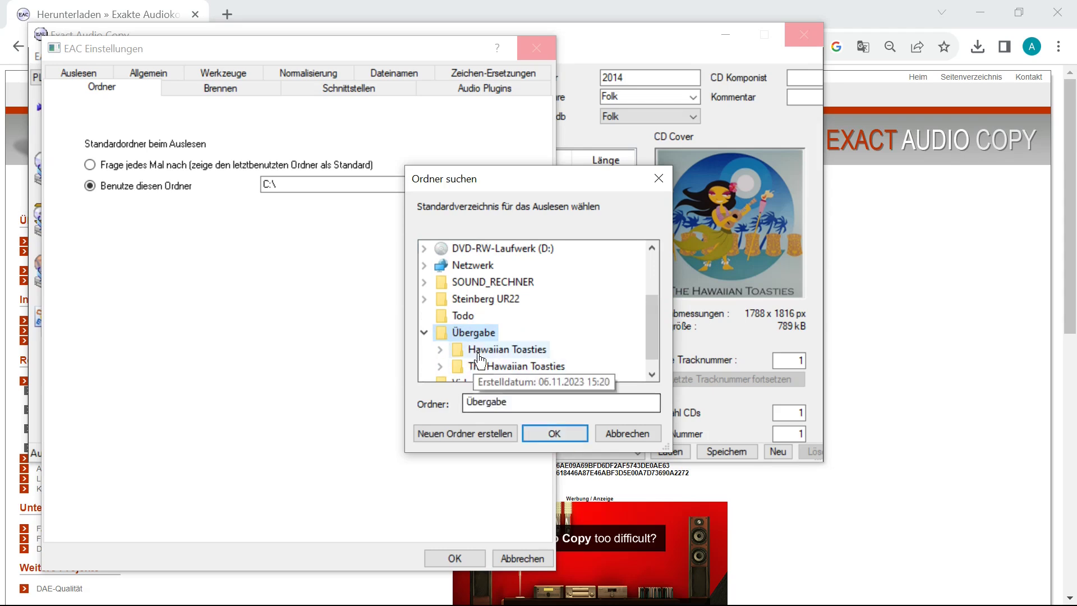
{"action": "left_click", "coordinate": [568, 429]}
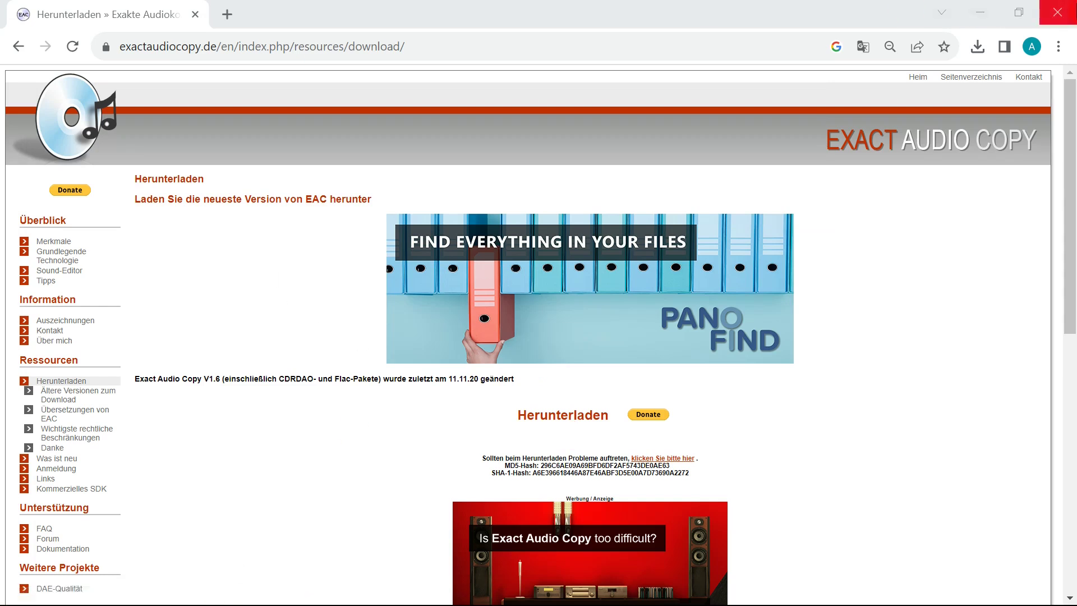
Close the browser window with the Exact Audio Copy download page
{"action": "left_click", "coordinate": [1057, 12]}
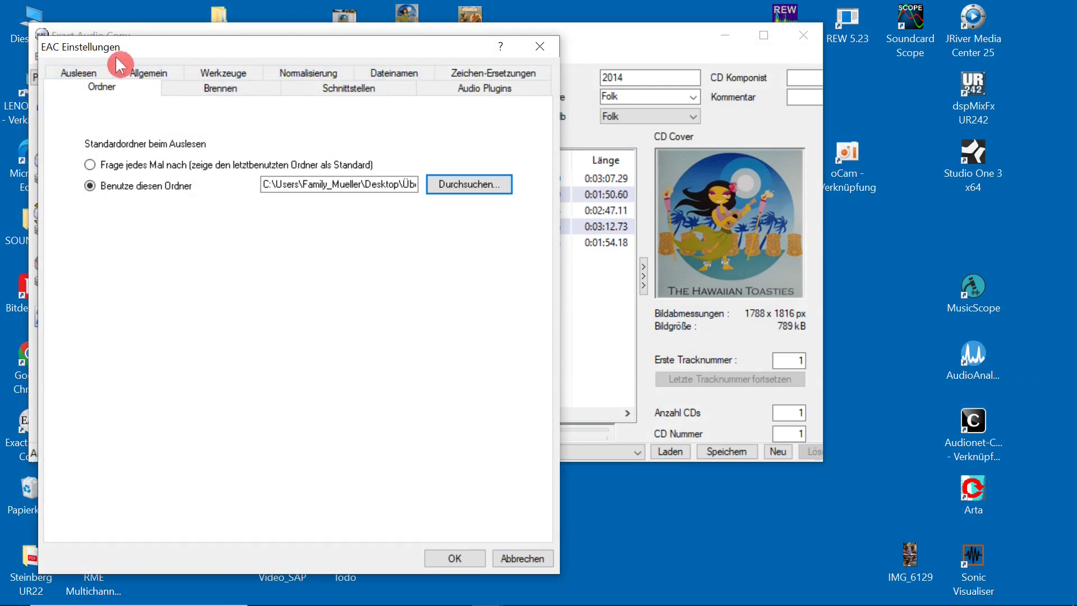
Set the error correction quality and the extraction and compression priority to Hoch, and close the EAC settings without applying them
{"action": "left_click", "coordinate": [79, 73]}
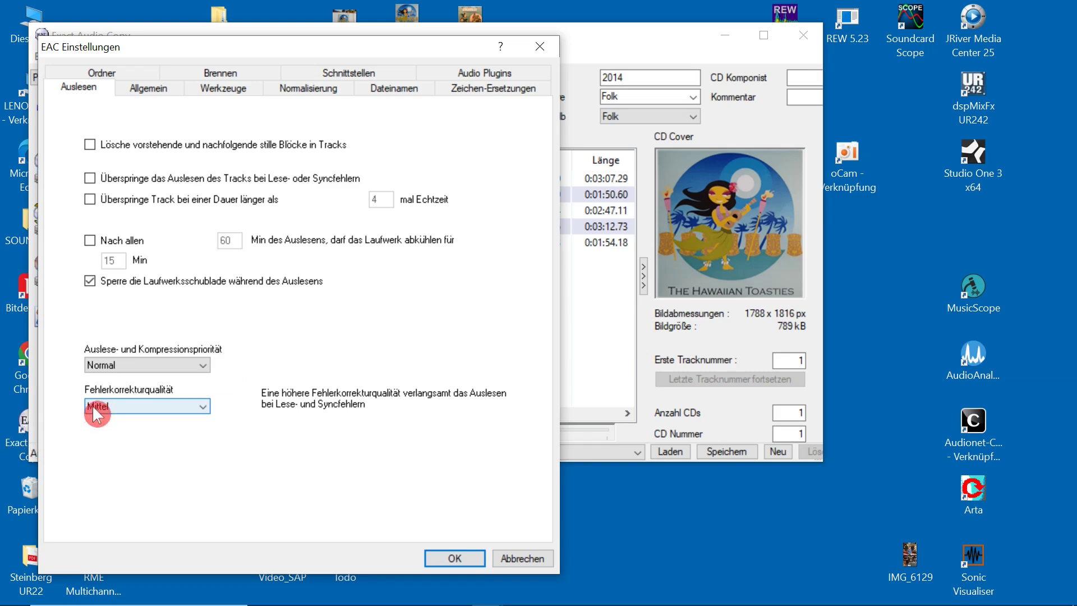
{"action": "mouse_move", "coordinate": [129, 409]}
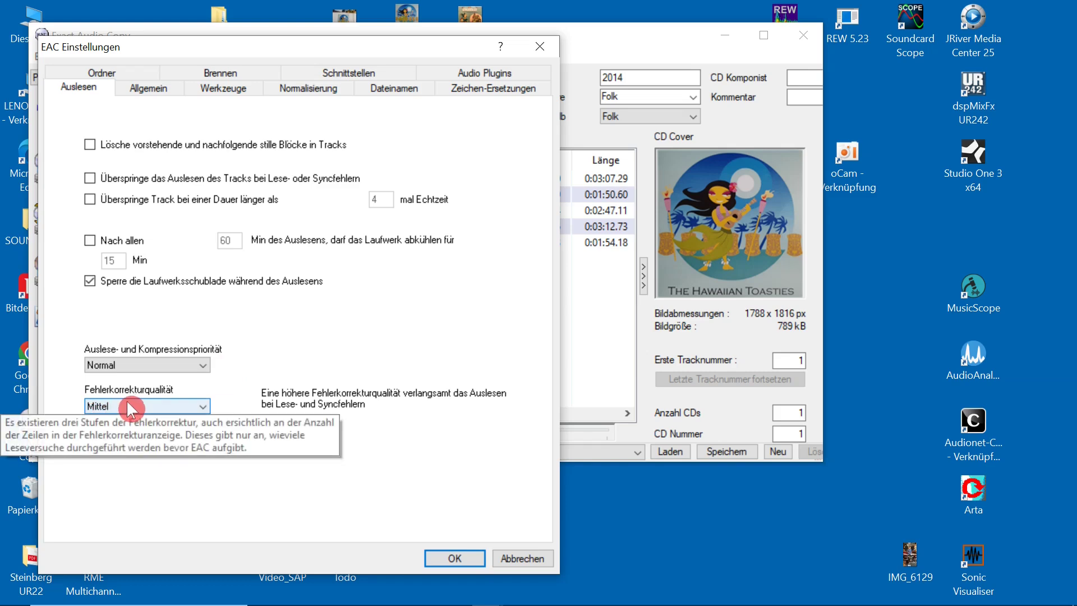
{"action": "left_click", "coordinate": [204, 407]}
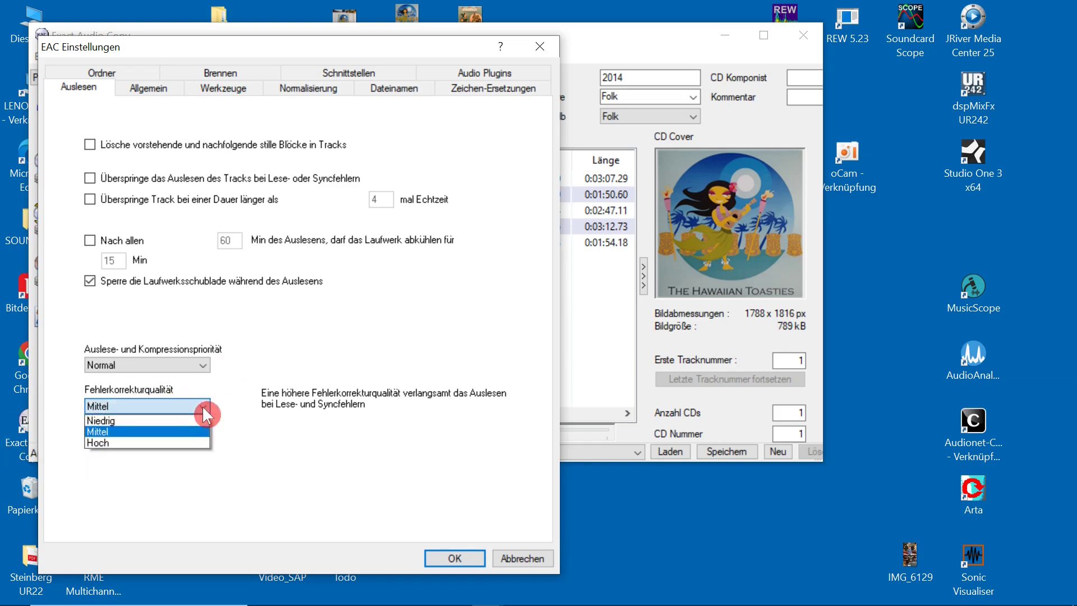
{"action": "left_click", "coordinate": [157, 443]}
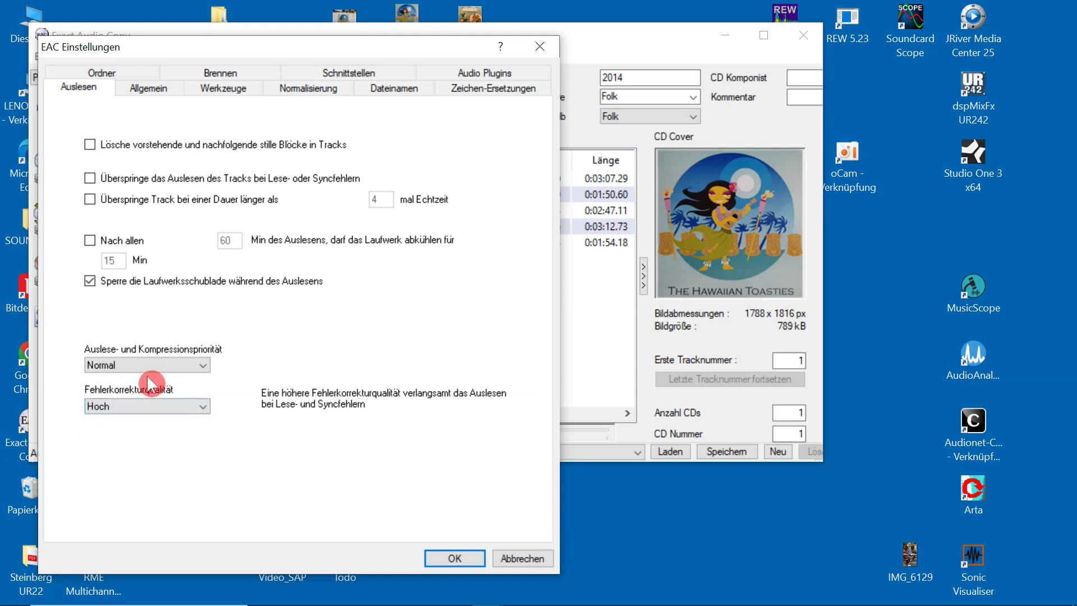
{"action": "left_click", "coordinate": [206, 367]}
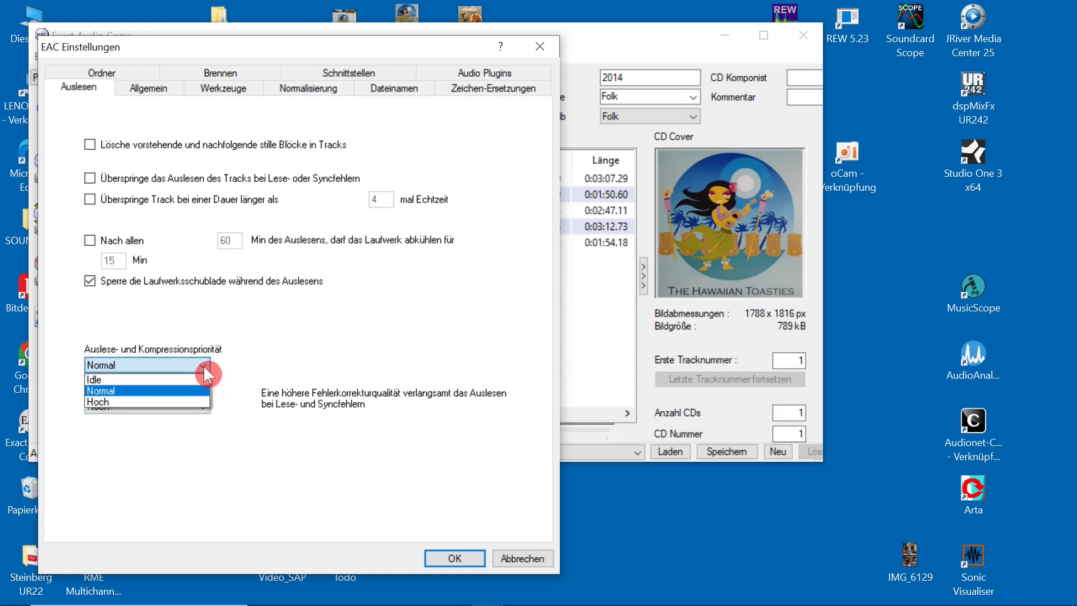
{"action": "left_click", "coordinate": [188, 402]}
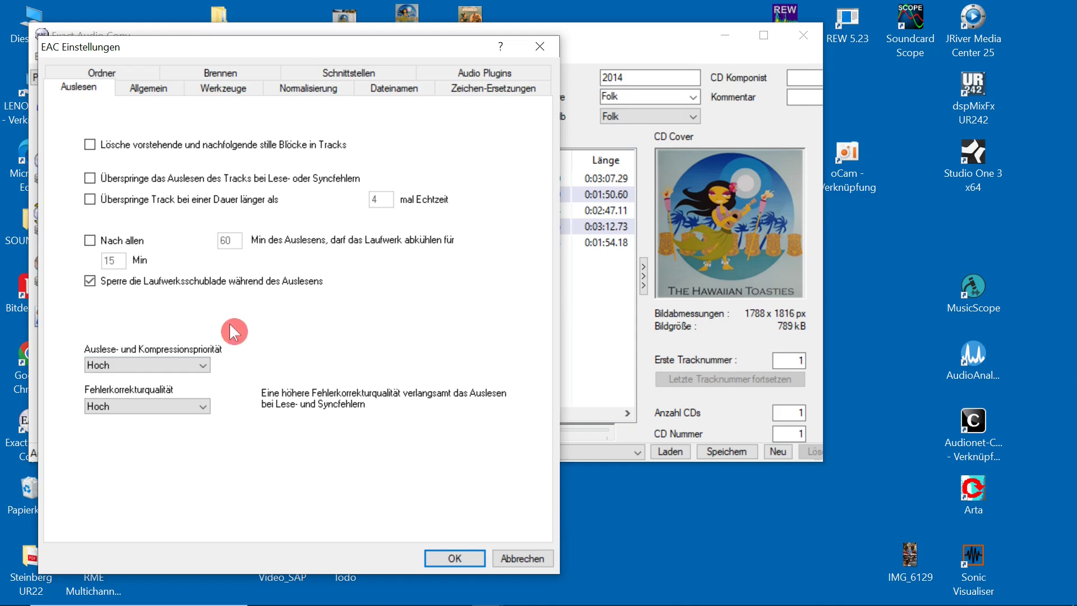
{"action": "left_click", "coordinate": [542, 49]}
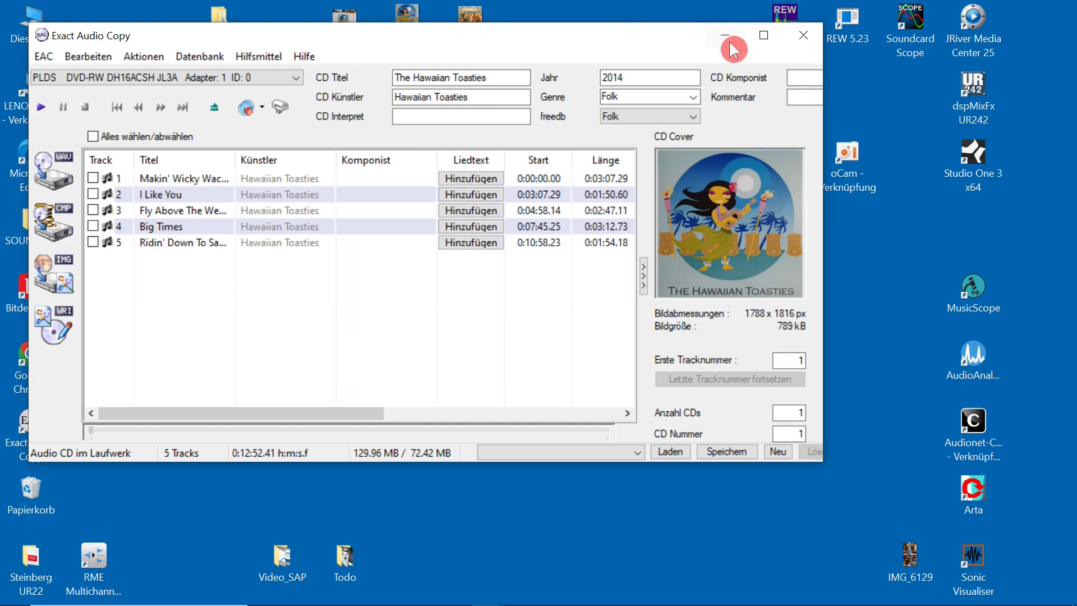
Switch to JRiver Media Center 25 and show the audio library by artist in the Interpreten view
{"action": "double_click", "coordinate": [979, 20]}
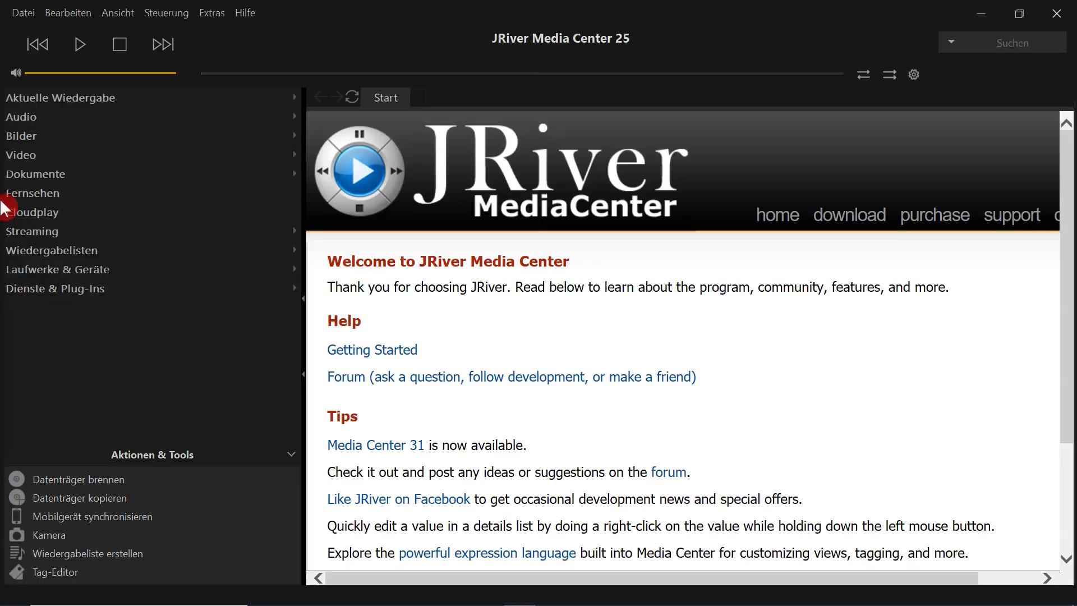
{"action": "left_click", "coordinate": [31, 123]}
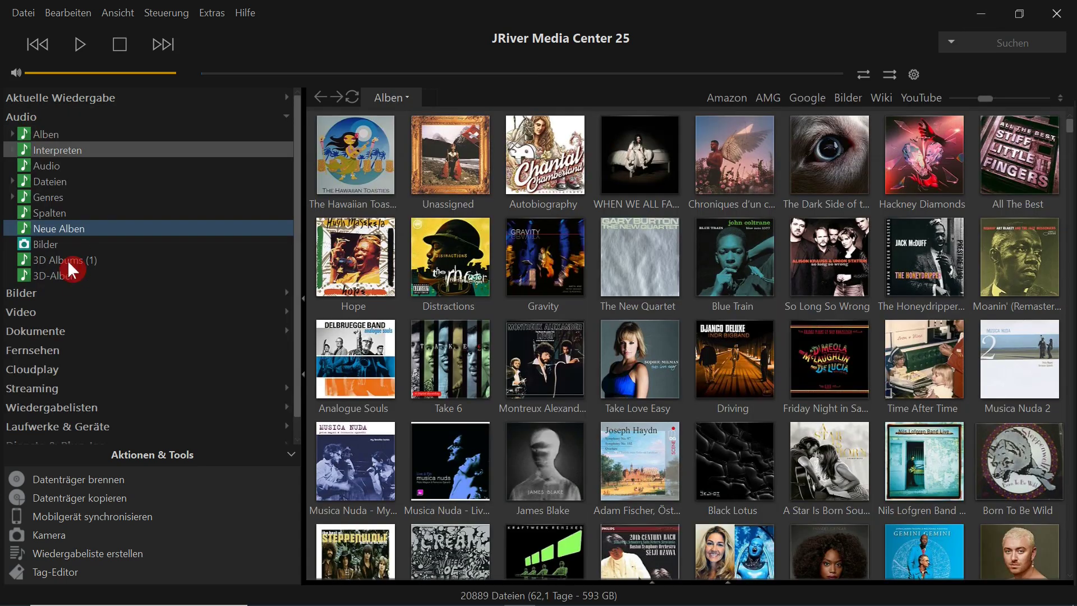
{"action": "left_click", "coordinate": [63, 149]}
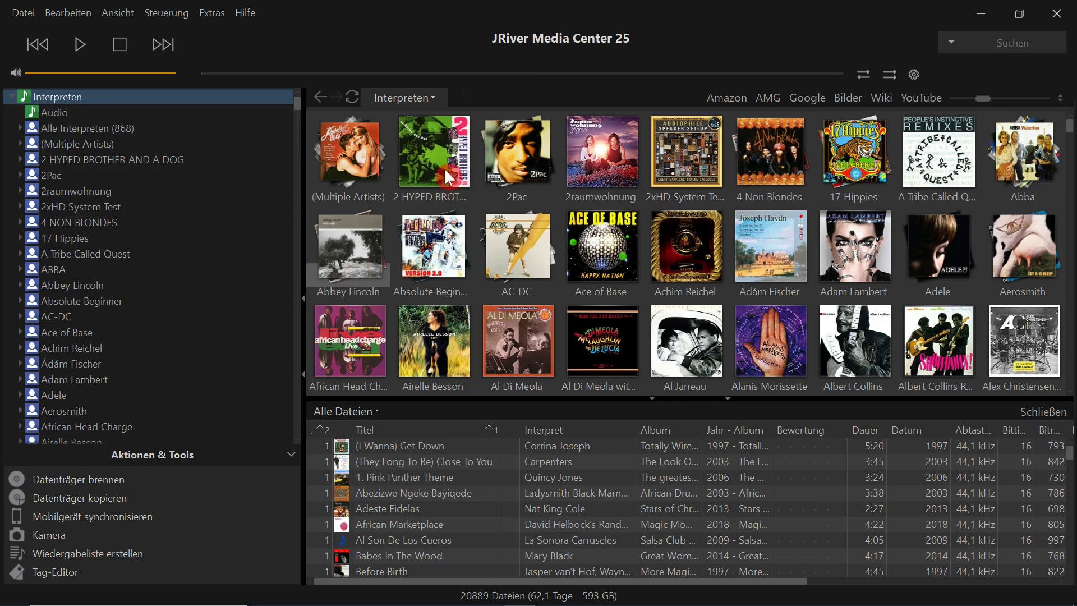
Search the library for the artist Chris Rea and list the tracks of the album Auberge
{"action": "left_click", "coordinate": [1017, 42]}
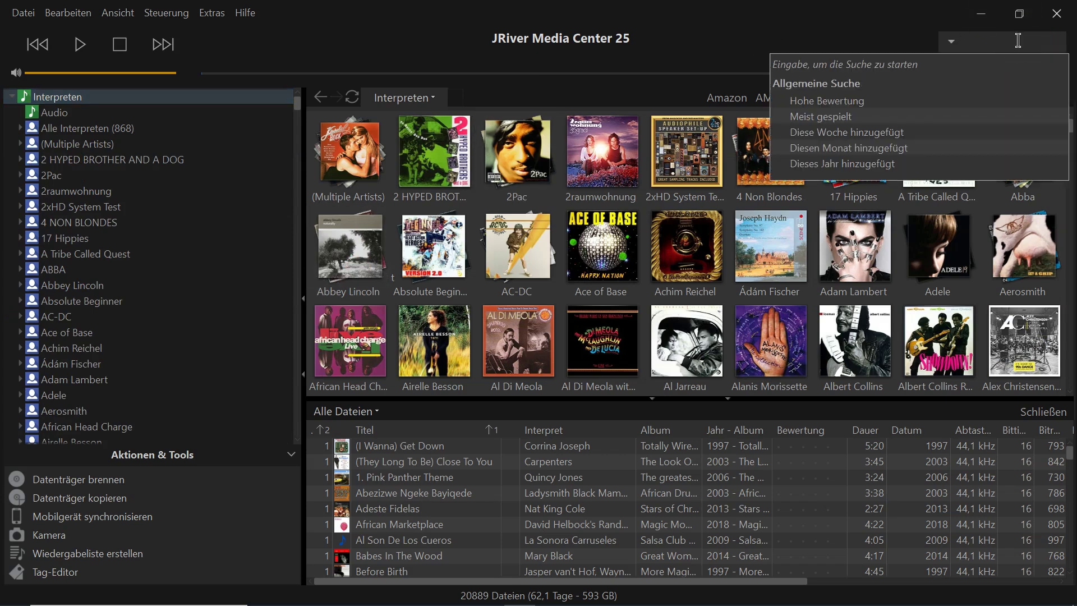
{"action": "type", "text": "chr"}
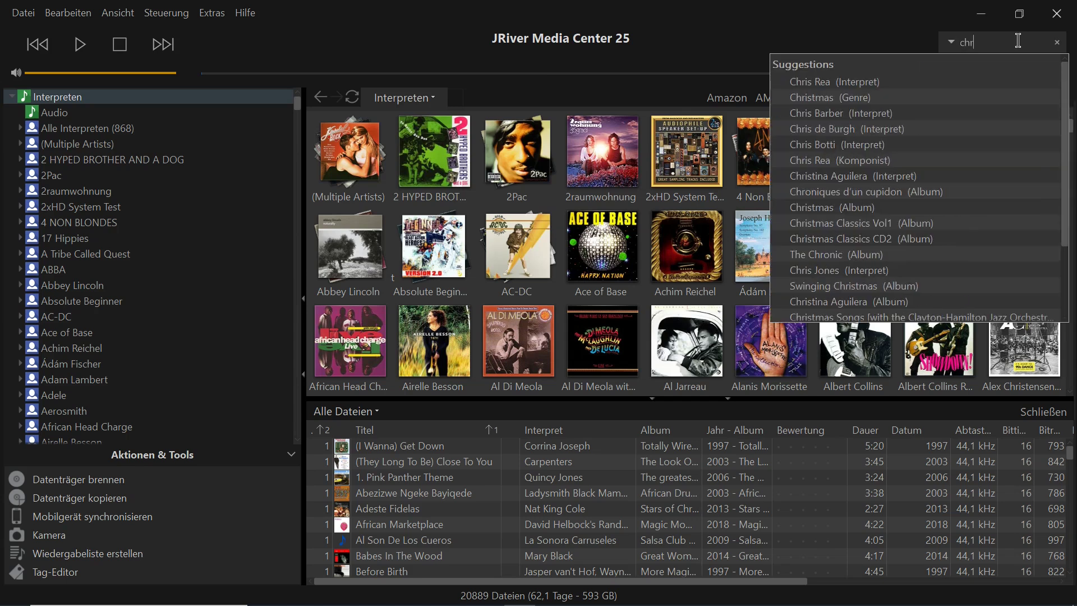
{"action": "type", "text": "is"}
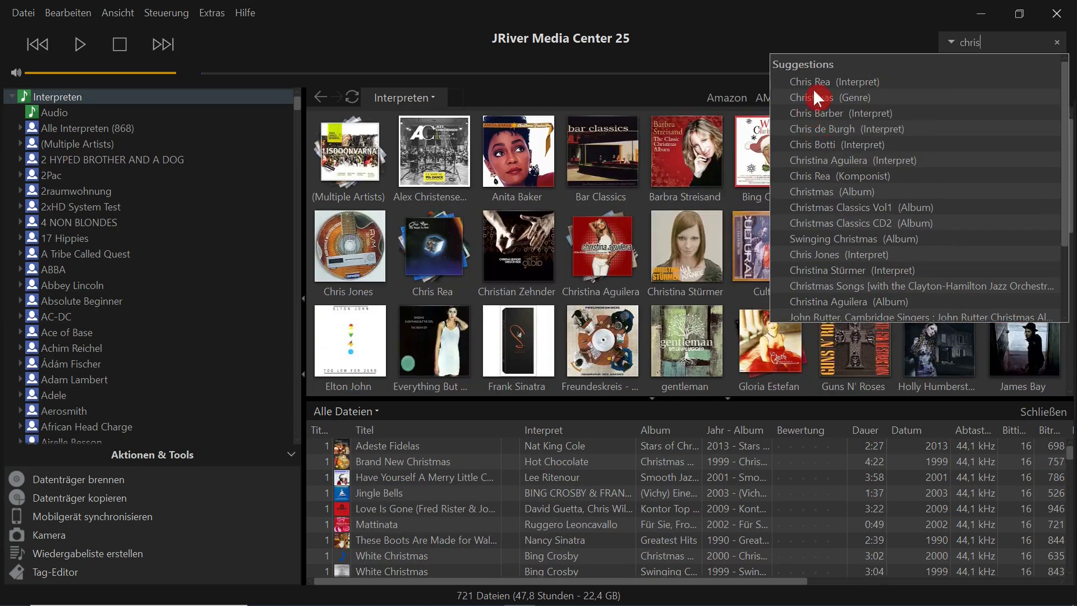
{"action": "left_click", "coordinate": [819, 80]}
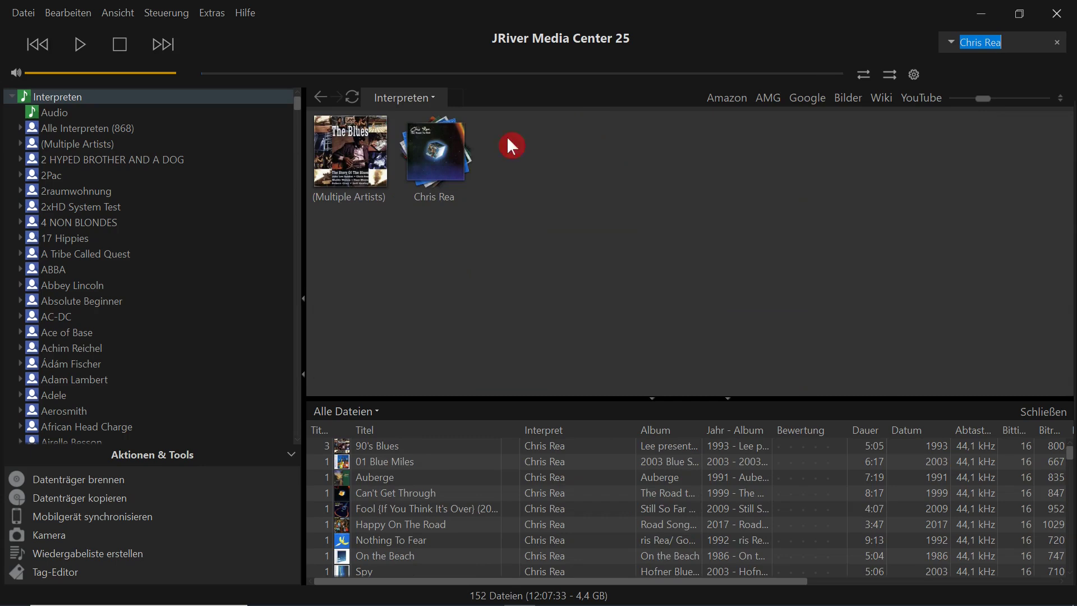
{"action": "left_click", "coordinate": [420, 152]}
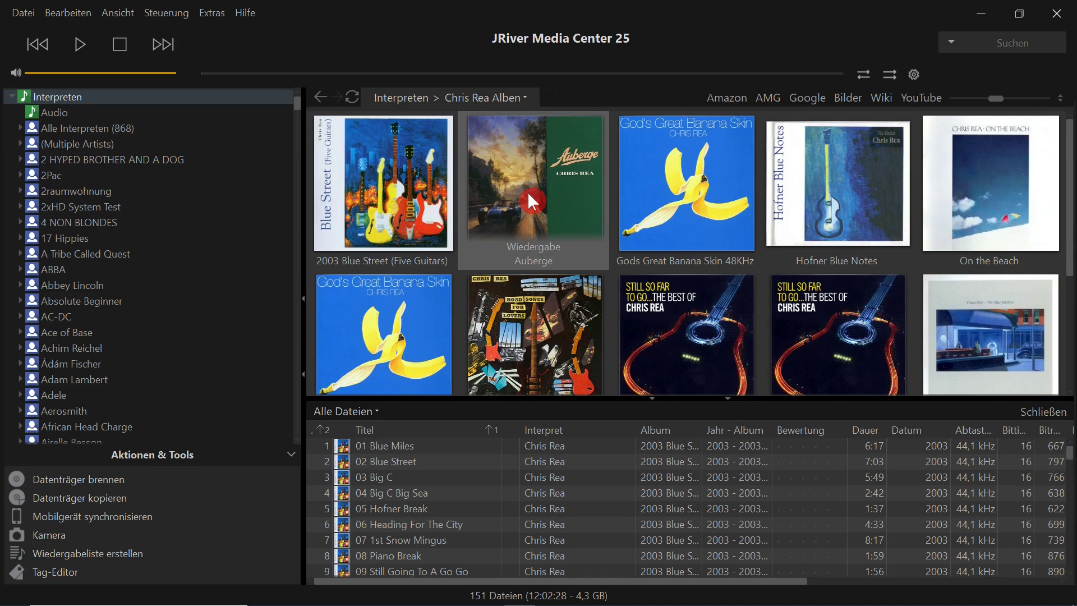
{"action": "left_click", "coordinate": [527, 192]}
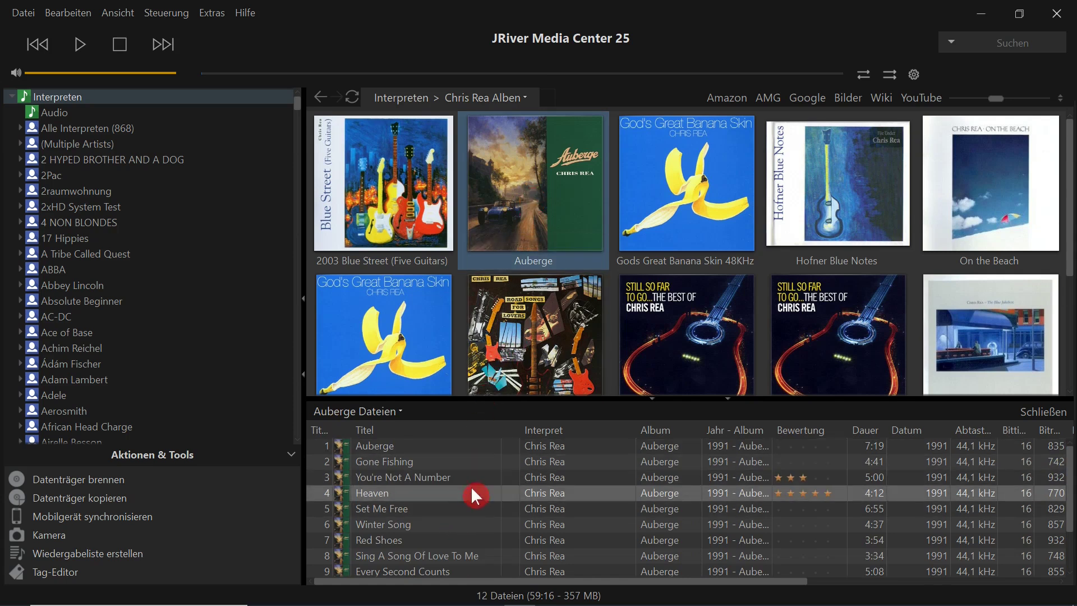
{"action": "mouse_move", "coordinate": [472, 499]}
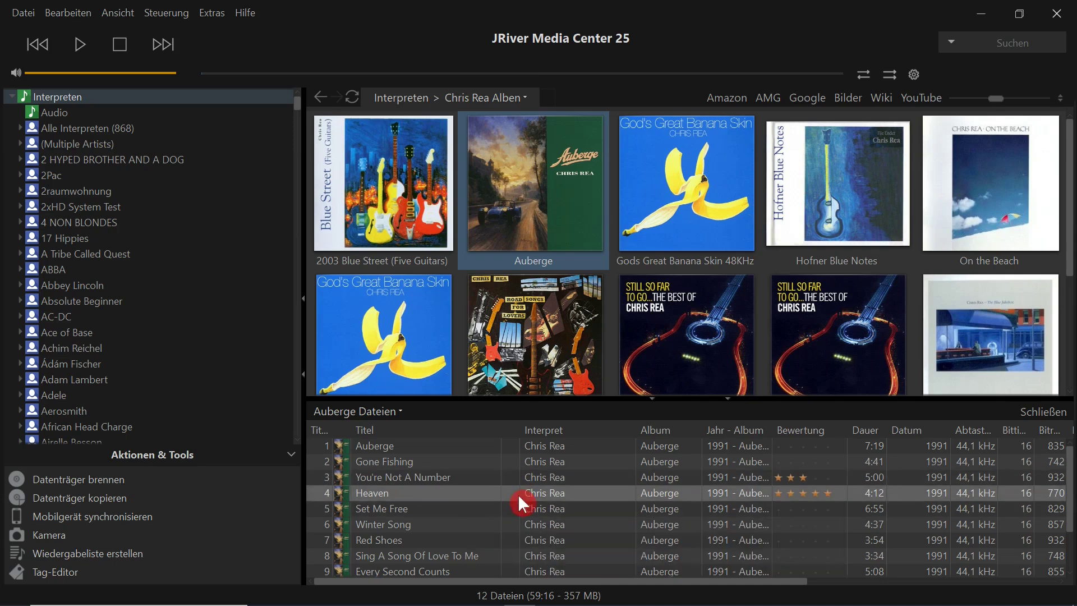
{"action": "left_click", "coordinate": [531, 477]}
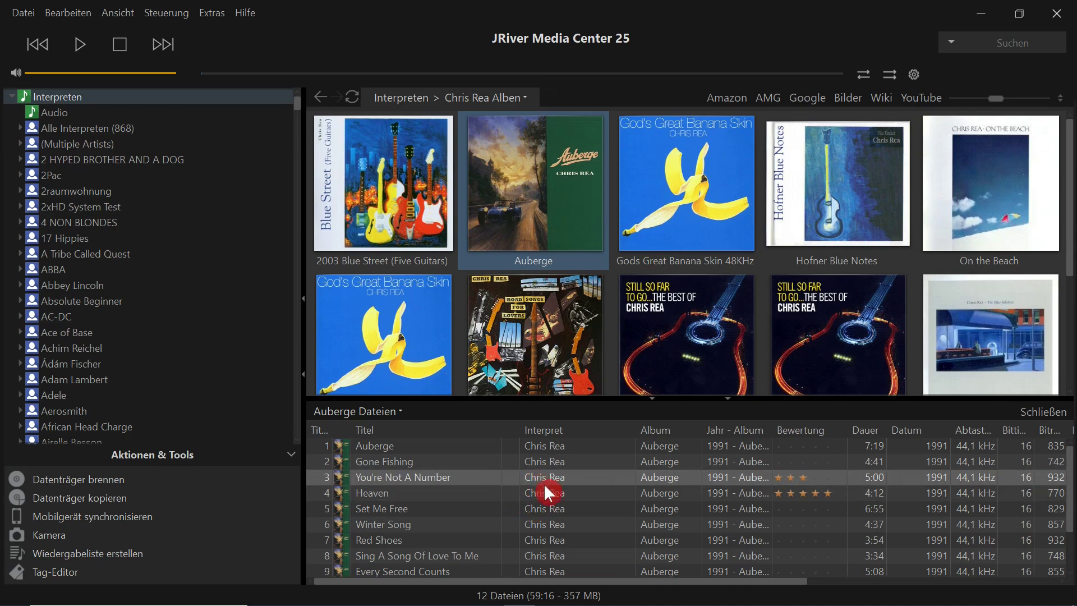
{"action": "left_click", "coordinate": [541, 492]}
{"action": "mouse_move", "coordinate": [540, 499]}
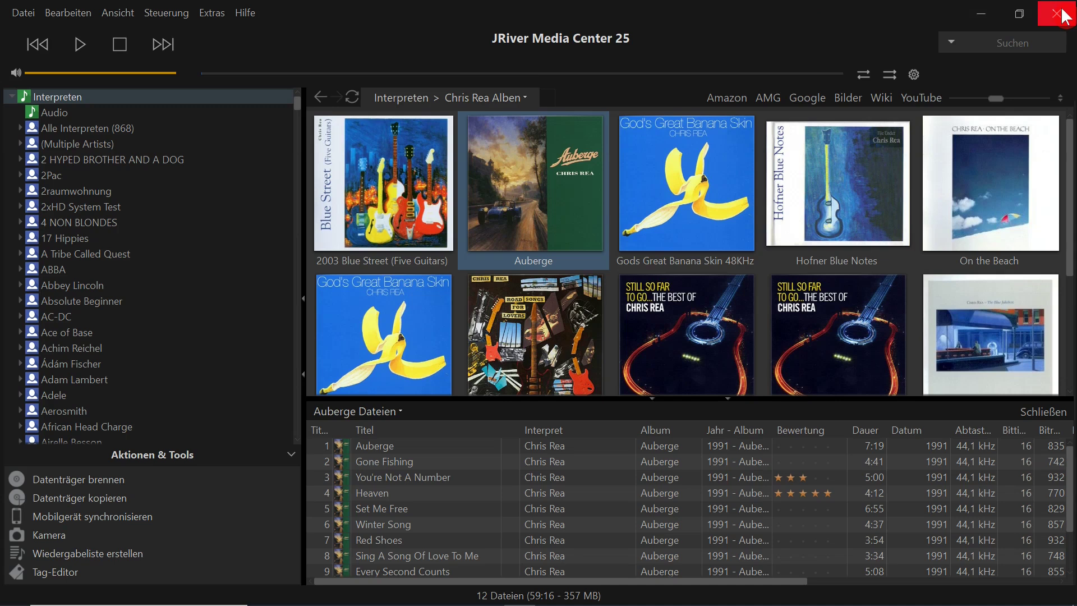
Show the audio path overview with the playback extras, and close JRiver Media Center to return to Exact Audio Copy
{"action": "left_click", "coordinate": [897, 77]}
{"action": "left_click", "coordinate": [911, 77]}
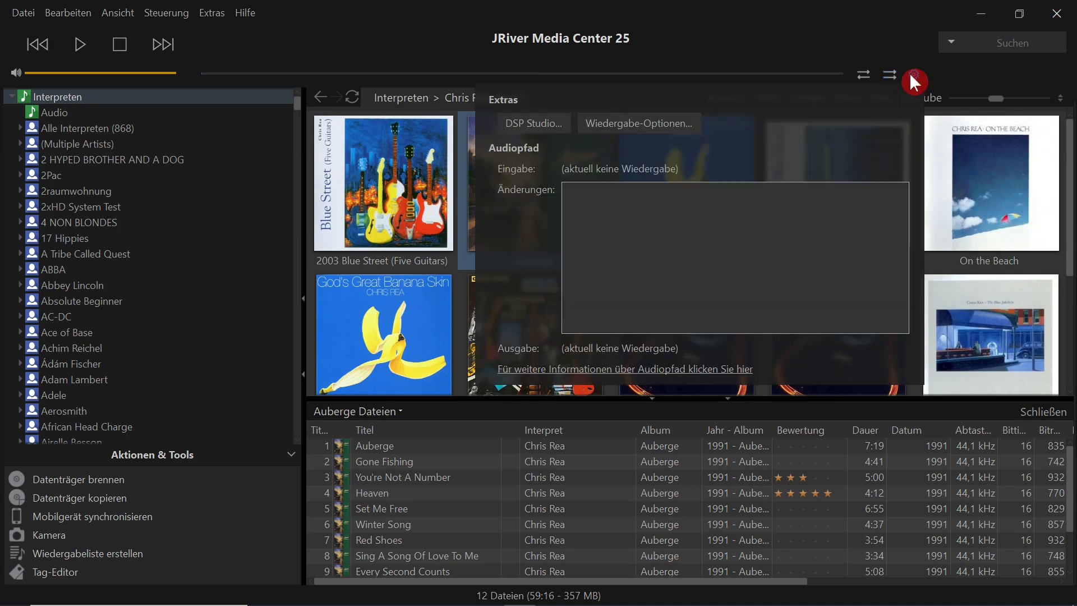
{"action": "left_click", "coordinate": [551, 119]}
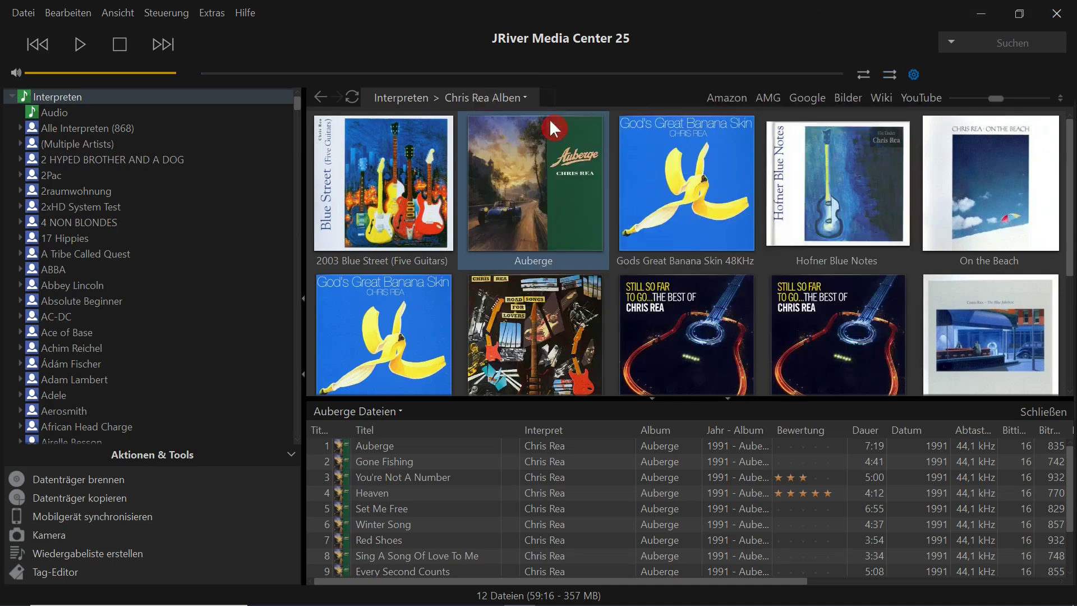
{"action": "left_click", "coordinate": [1022, 56]}
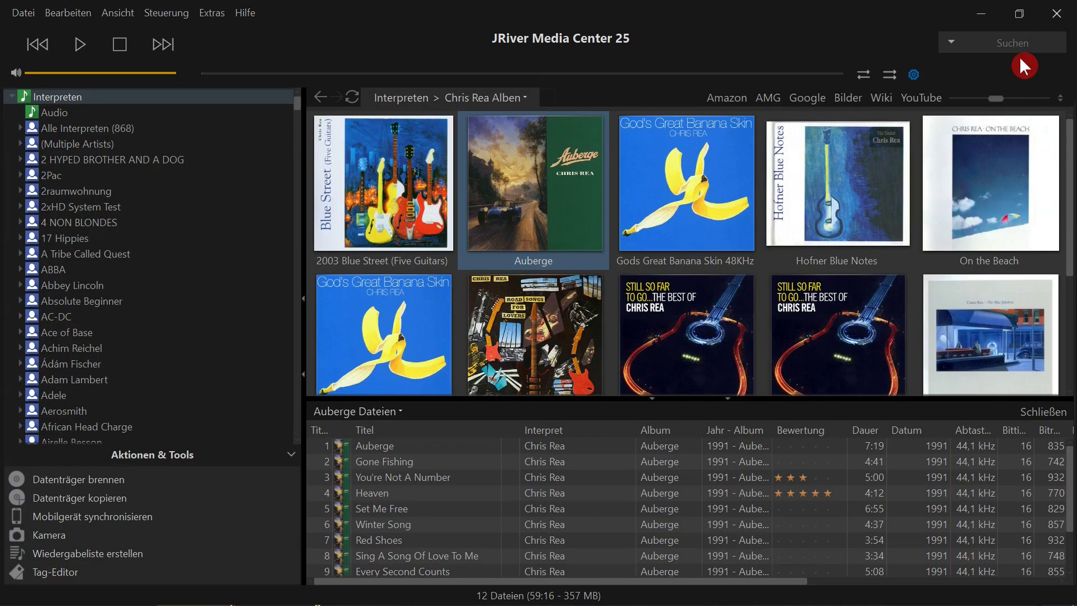
{"action": "left_click", "coordinate": [1057, 28]}
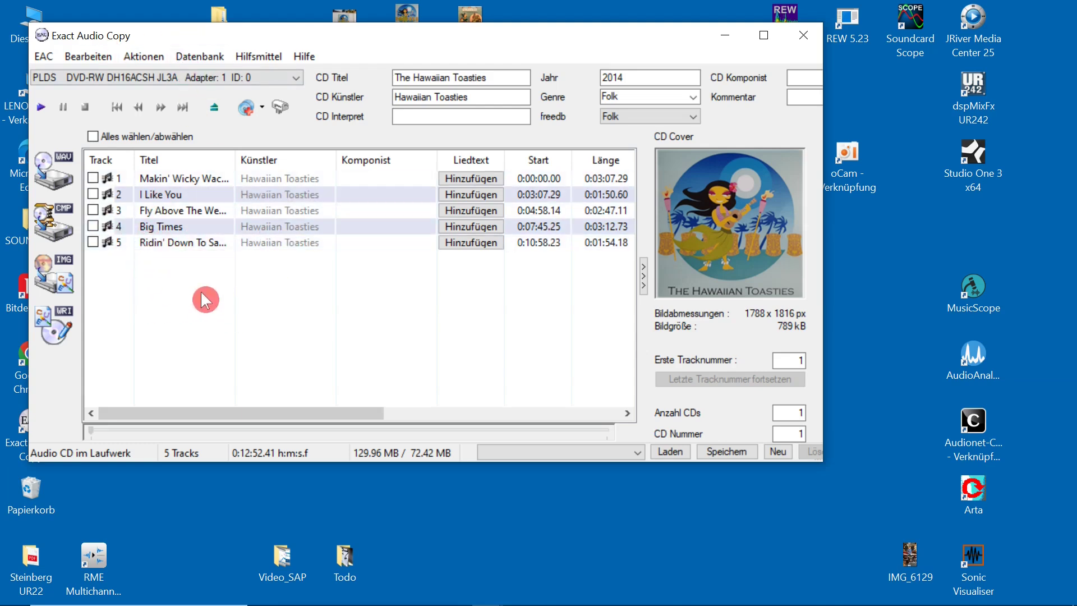
Mark all tracks of The Hawaiian Toasties CD, clear the whole selection, and mark only track 3
{"action": "left_click", "coordinate": [93, 136]}
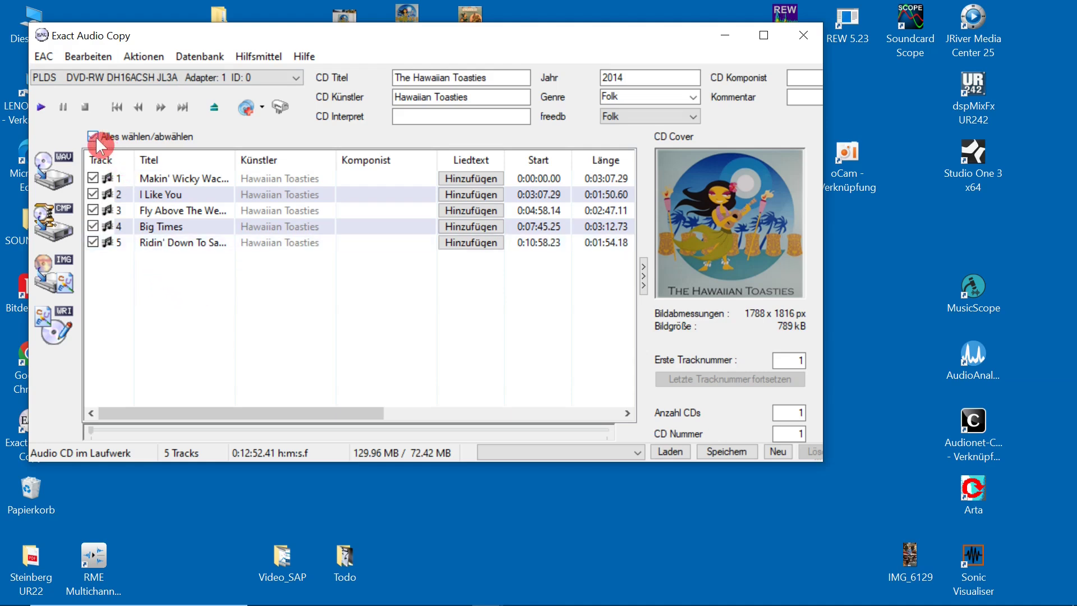
{"action": "left_click", "coordinate": [95, 136]}
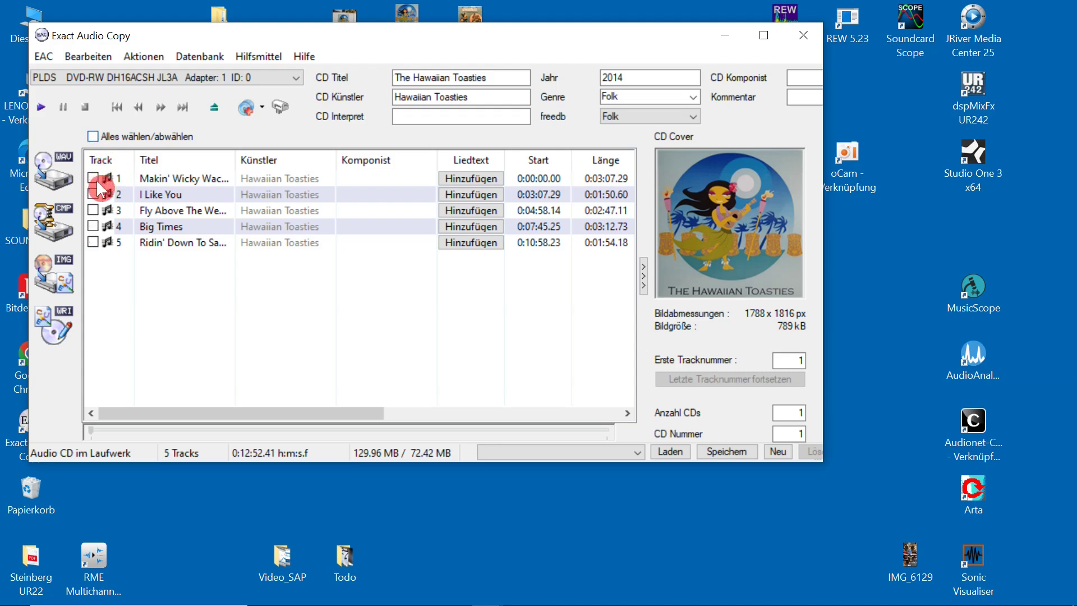
{"action": "left_click", "coordinate": [94, 208]}
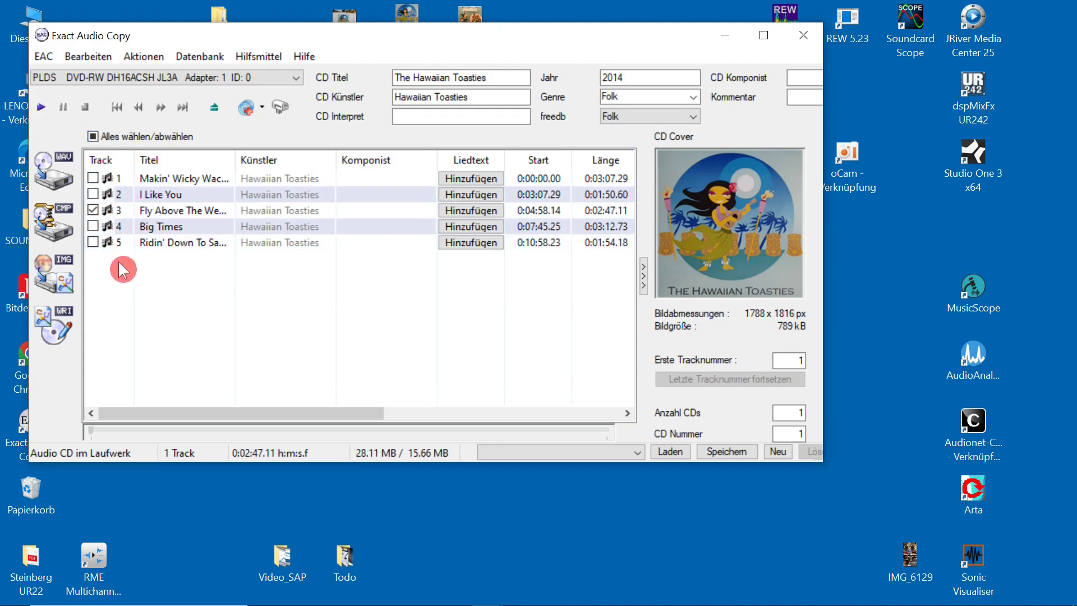